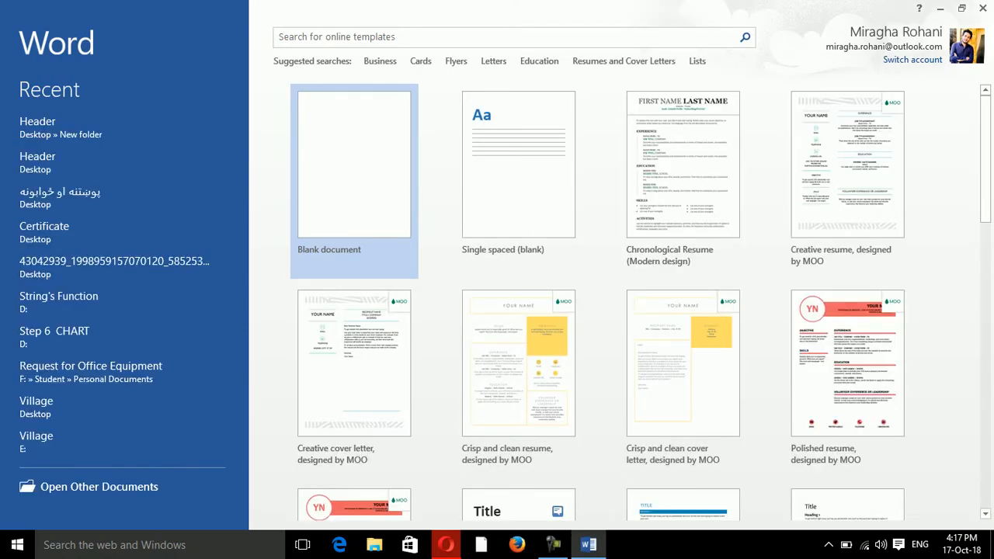
# Create a new blank document
pyautogui.press('Return')
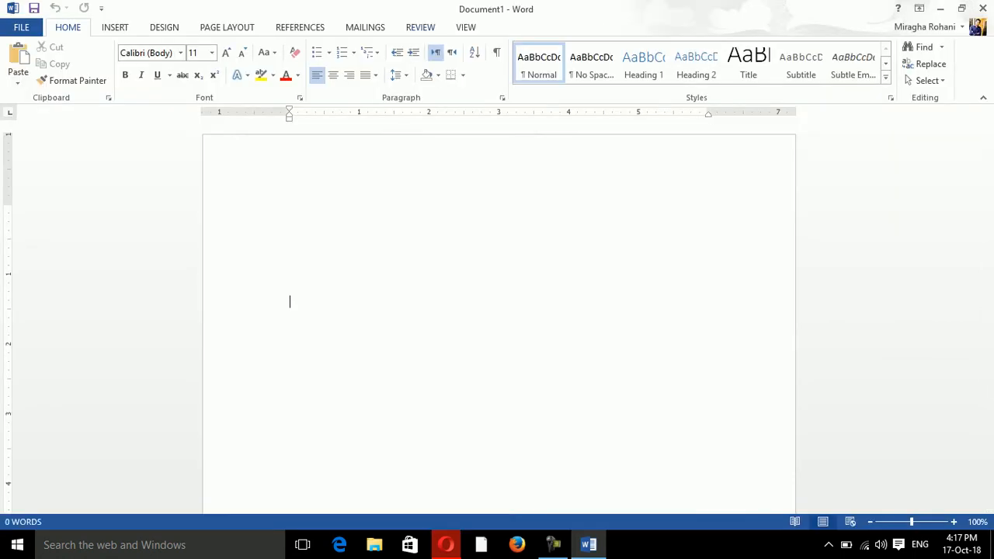
# Examine the review markup display modes and the Show Markup options
pyautogui.click(420, 27)
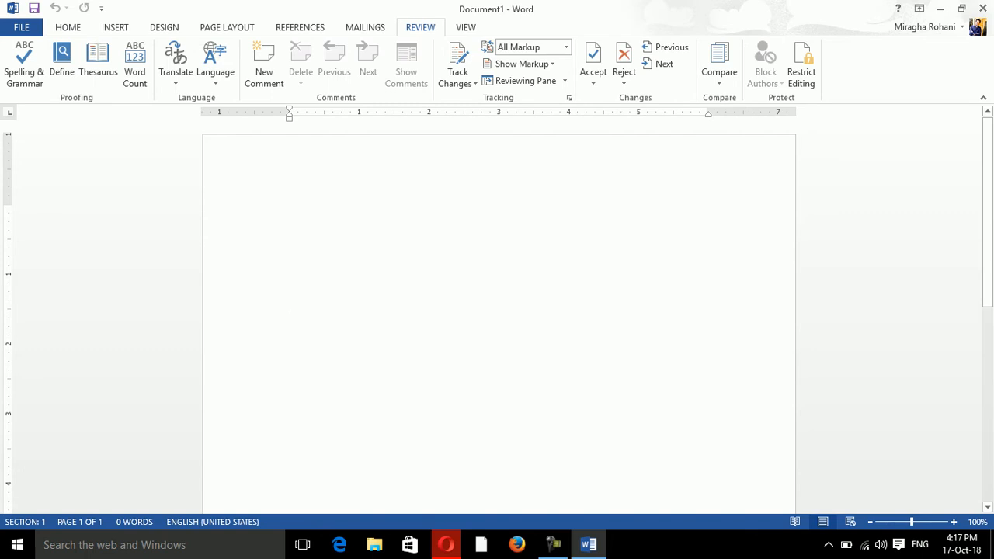
pyautogui.click(566, 46)
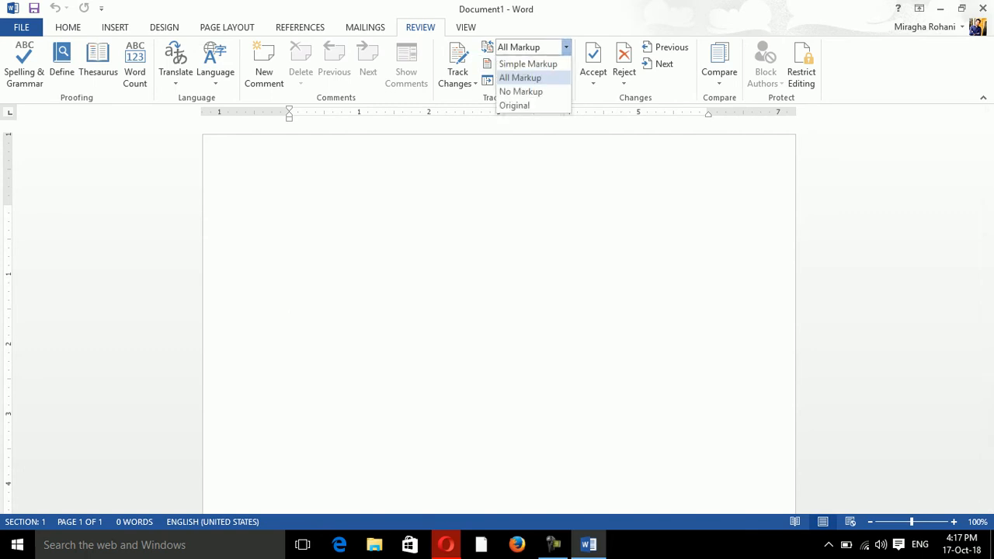
pyautogui.click(566, 47)
pyautogui.click(521, 63)
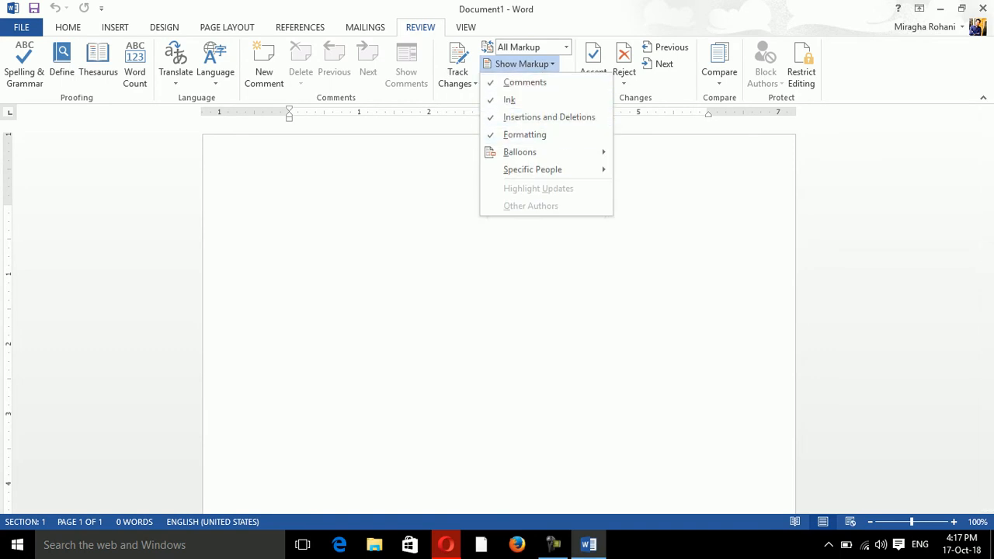
pyautogui.press('Escape')
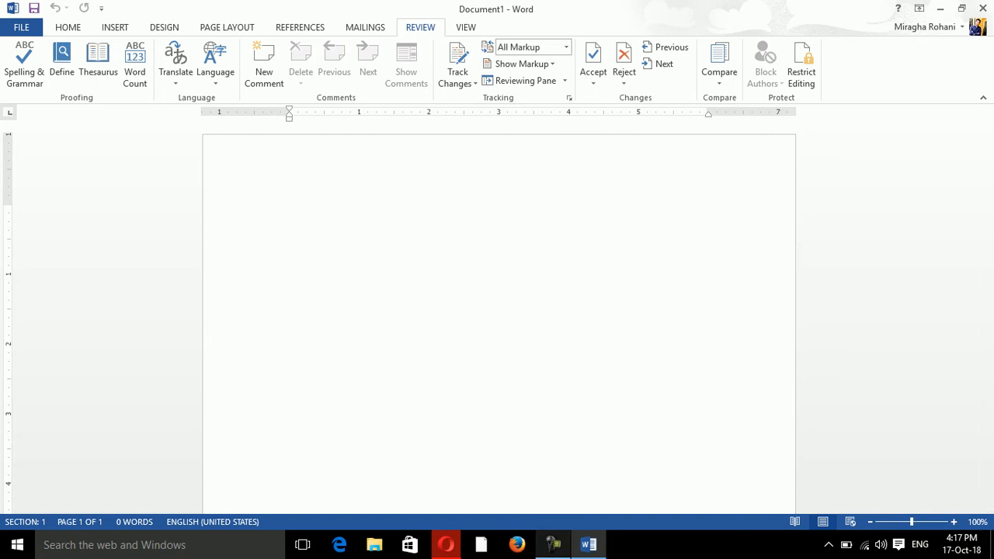
pyautogui.click(553, 544)
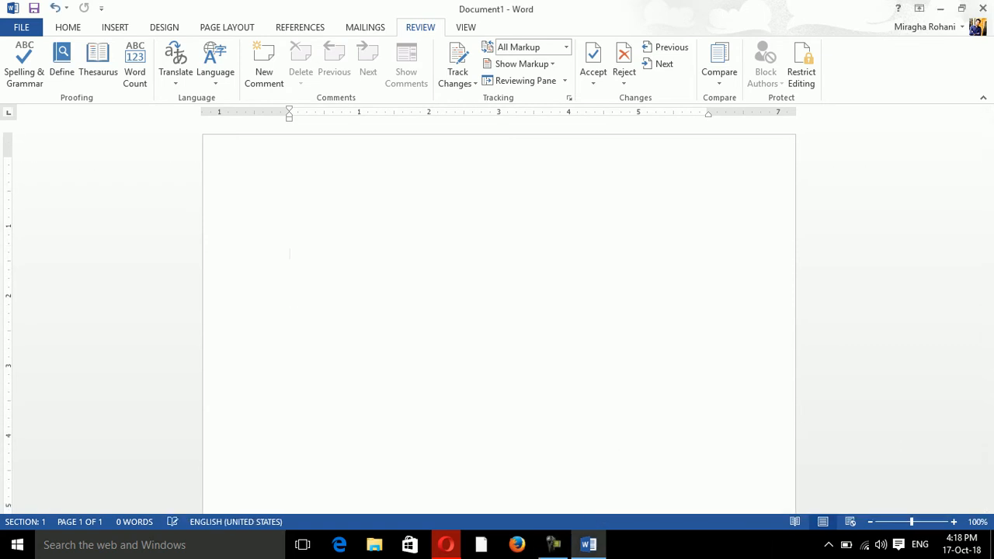
pyautogui.click(522, 64)
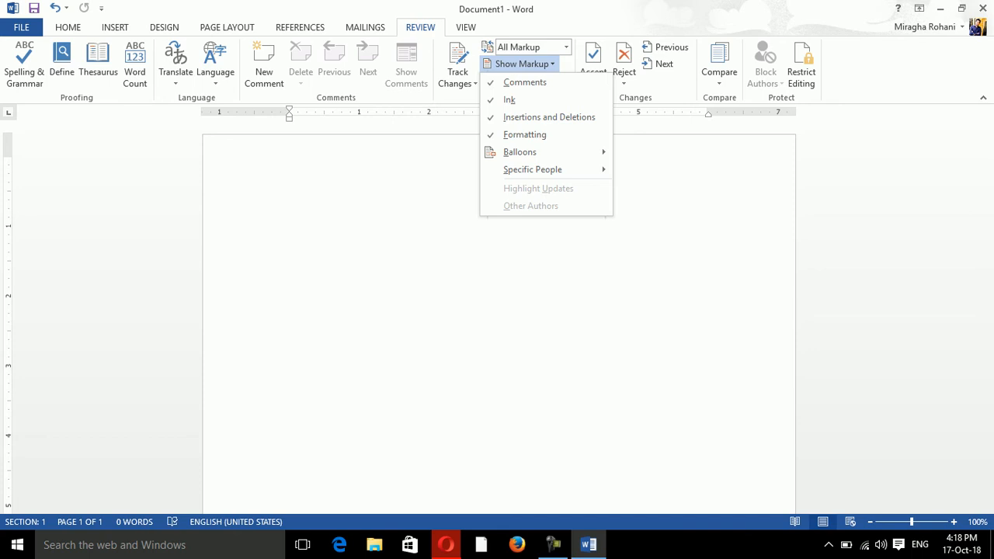
pyautogui.click(536, 287)
pyautogui.click(522, 65)
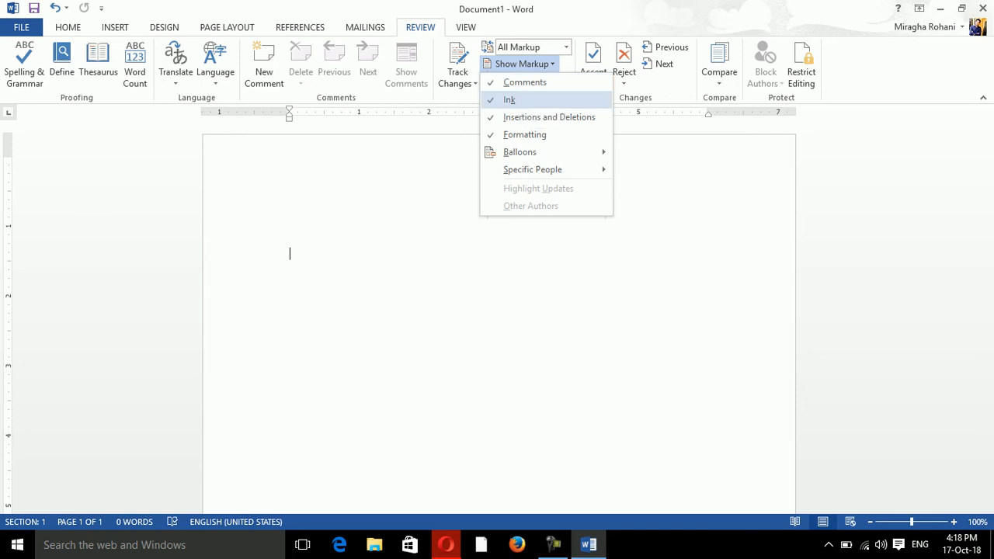
pyautogui.press('Escape')
# Fill the page with sample paragraphs using =rand()
pyautogui.write('=rnad')
pyautogui.press('BackSpace')
pyautogui.press('BackSpace')
pyautogui.press('BackSpace')
pyautogui.write('and()')
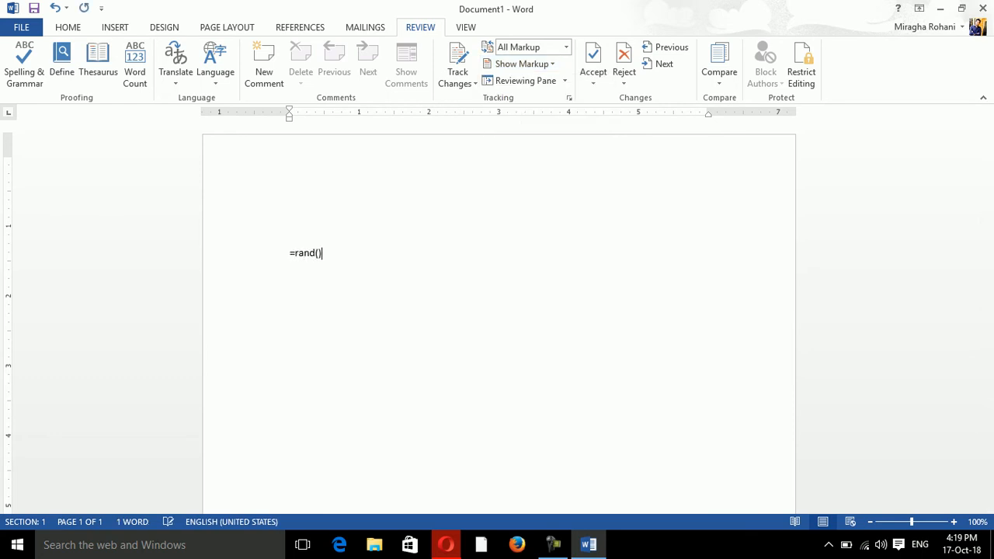
pyautogui.press('Return')
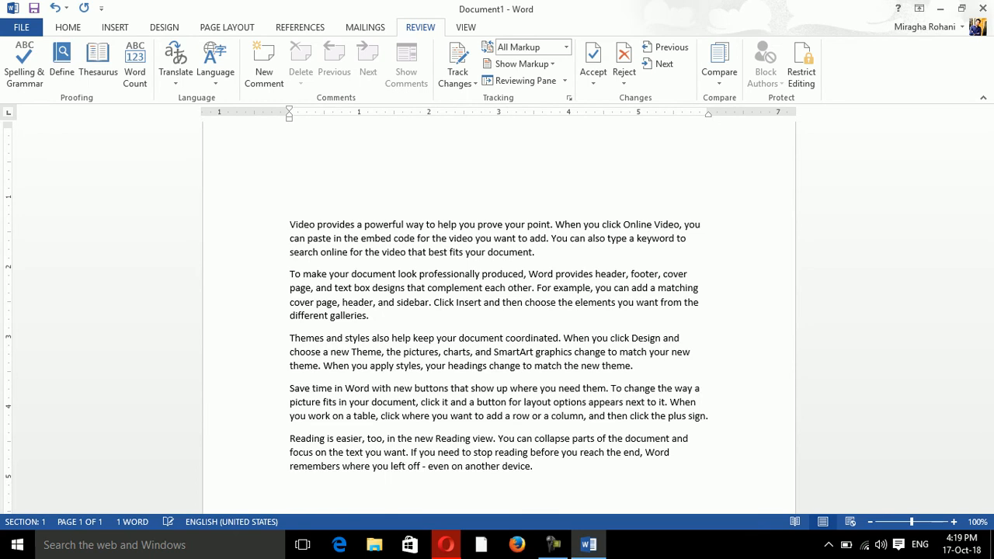
# Turn on Track Changes and delete the first paragraph's text from "the embed code" to its end
pyautogui.click(536, 64)
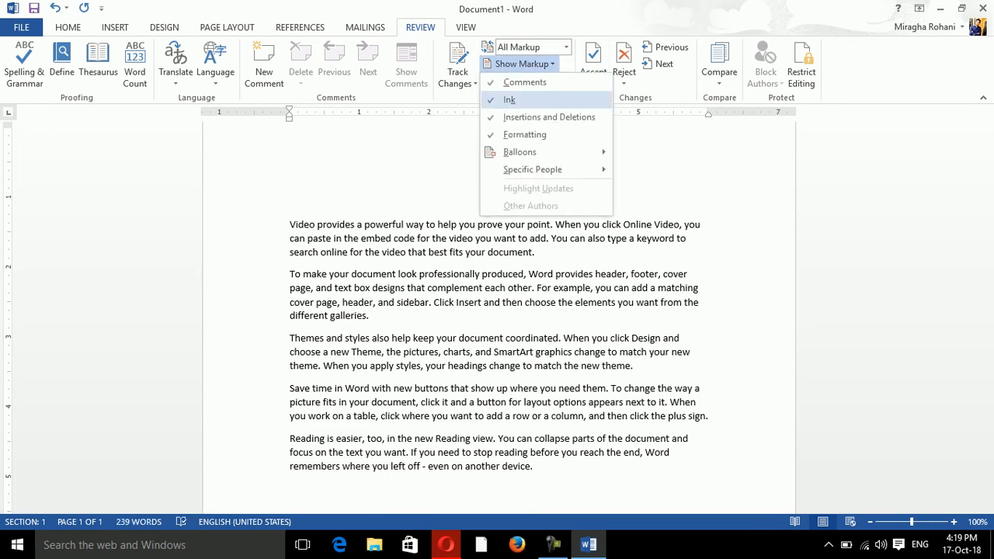
pyautogui.press('Escape')
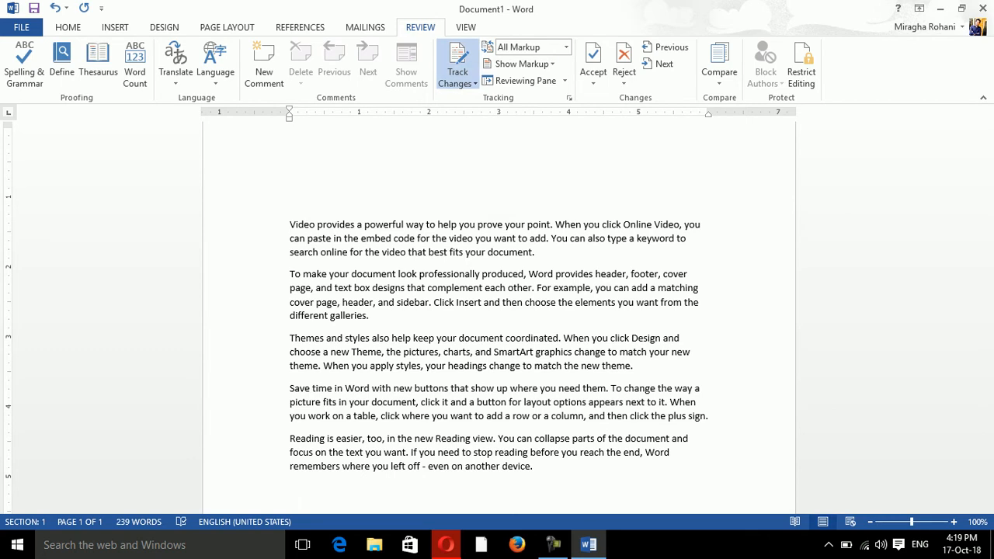
pyautogui.moveTo(536, 252); pyautogui.dragTo(344, 239)
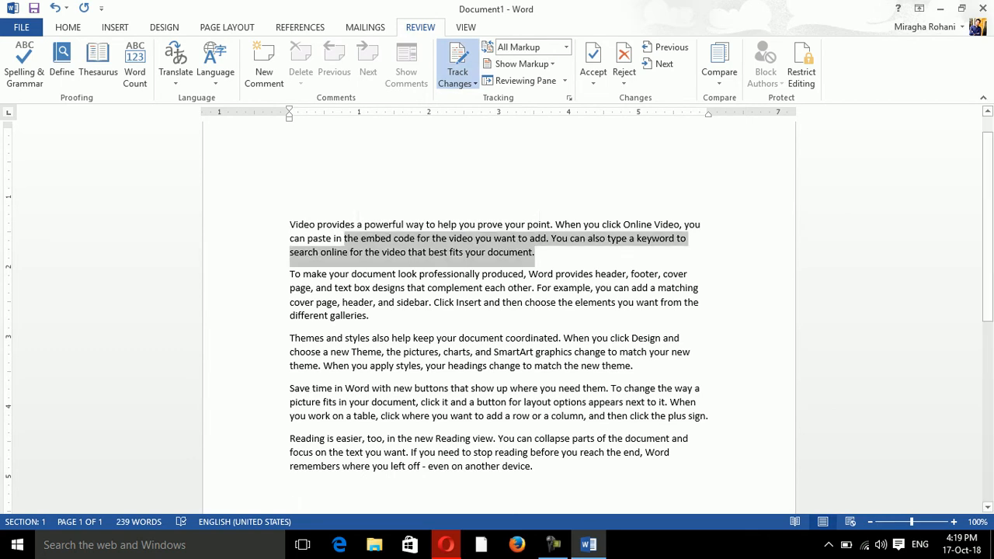
pyautogui.press('Delete')
# Add "This is a boy for the computer" at the end of the second paragraph, followed by an empty paragraph
pyautogui.moveTo(456, 303)
pyautogui.mouseDown()
pyautogui.moveTo(558, 303)
pyautogui.moveTo(450, 317)
pyautogui.mouseUp()
pyautogui.click(373, 316)
pyautogui.write('This ')
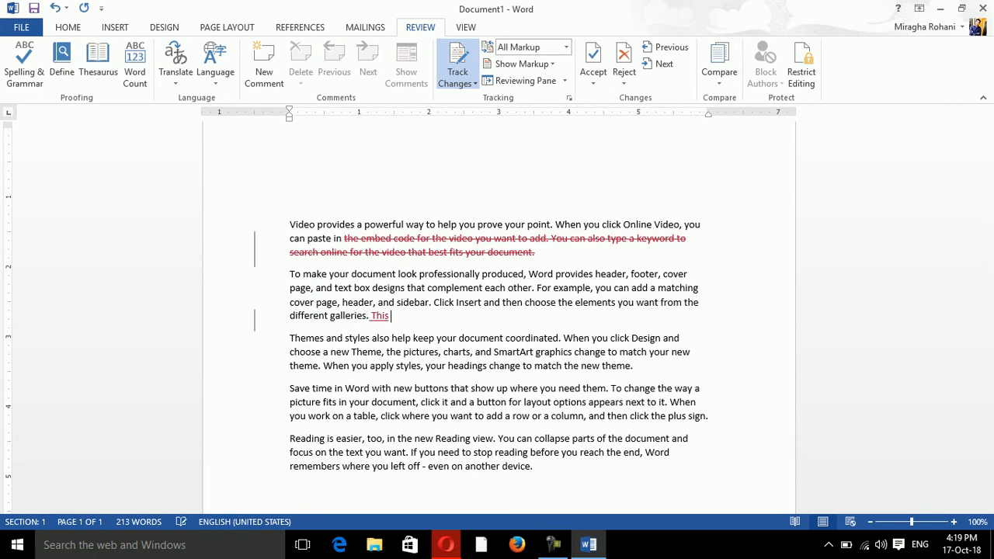
pyautogui.write('is a boy for the computer fie')
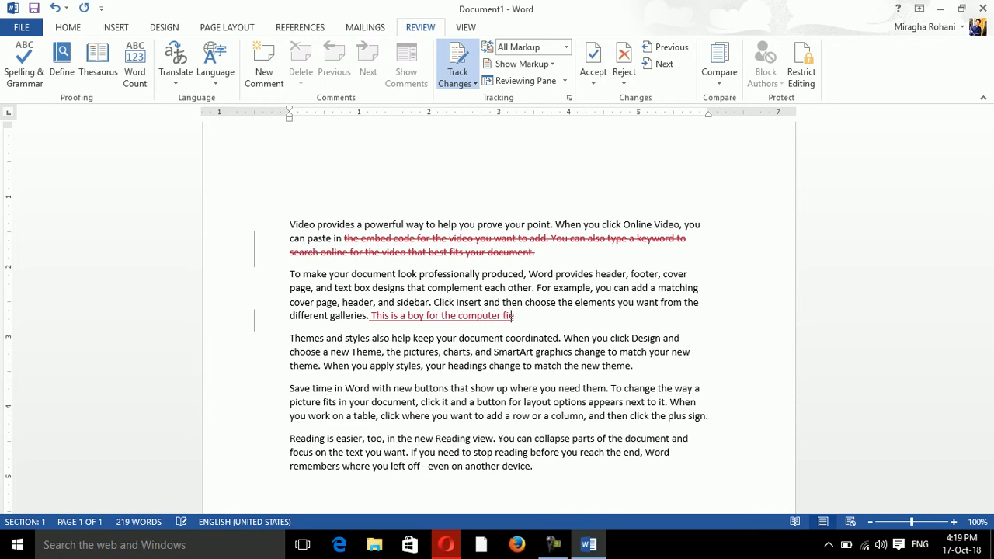
pyautogui.write('ld')
pyautogui.press('BackSpace')
pyautogui.press('BackSpace')
pyautogui.press('BackSpace')
pyautogui.press('BackSpace')
pyautogui.press('BackSpace')
pyautogui.press('BackSpace')
pyautogui.press('Return')
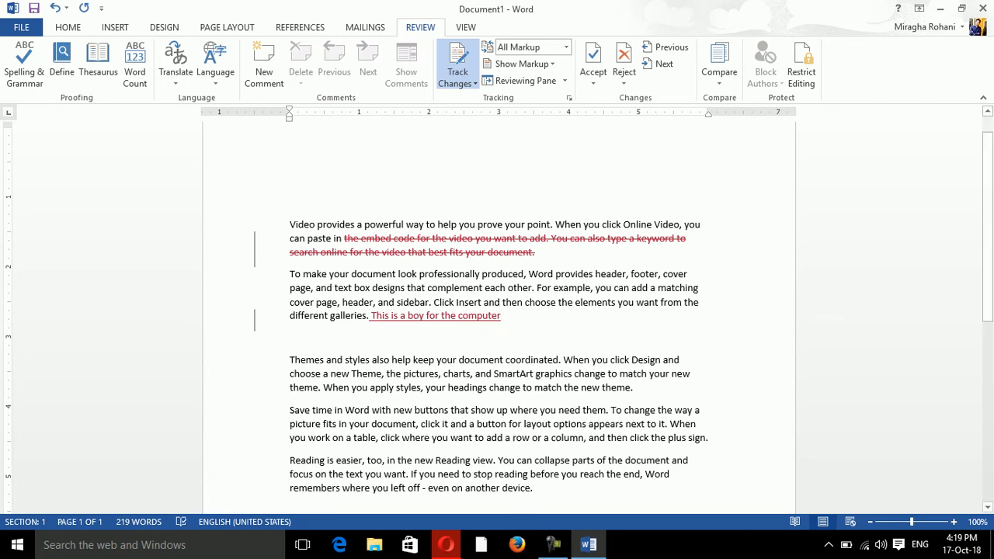
# Hide the tracked insertions and deletions, show them again, and keep the All Markup view
pyautogui.click(522, 64)
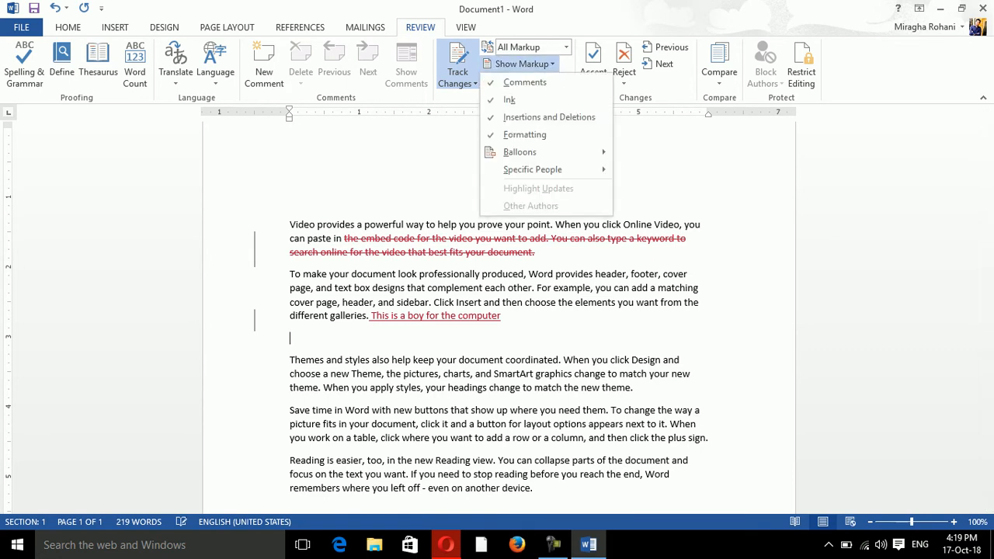
pyautogui.click(550, 117)
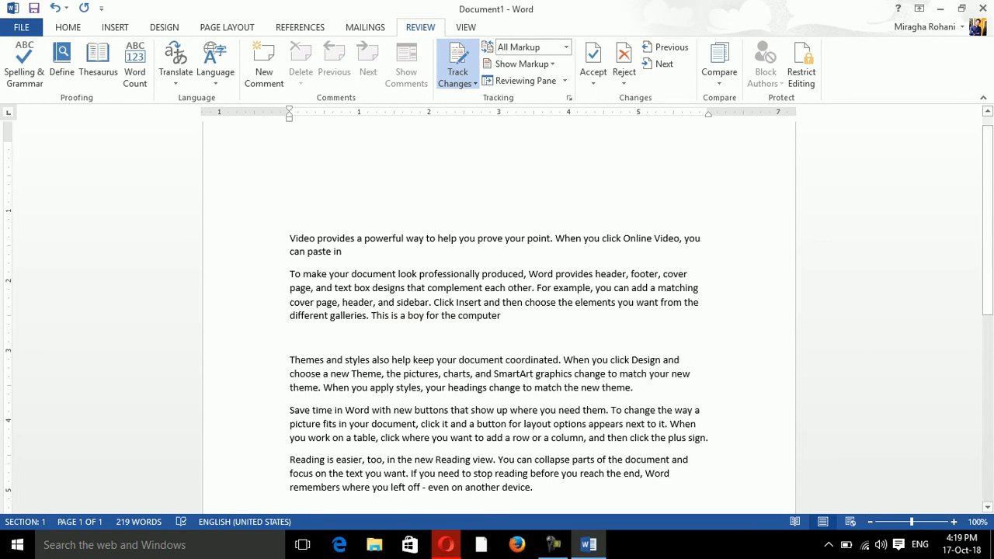
pyautogui.click(522, 64)
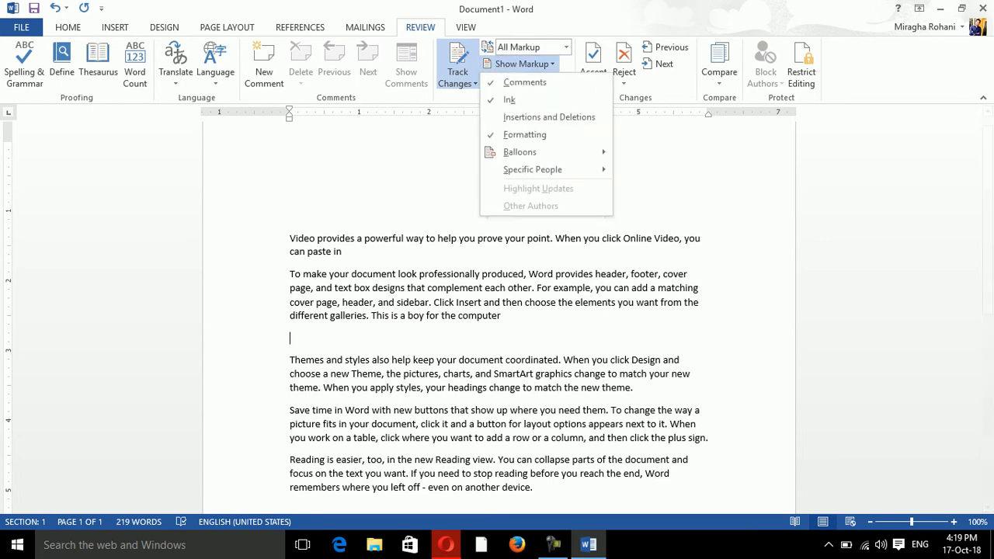
pyautogui.click(550, 116)
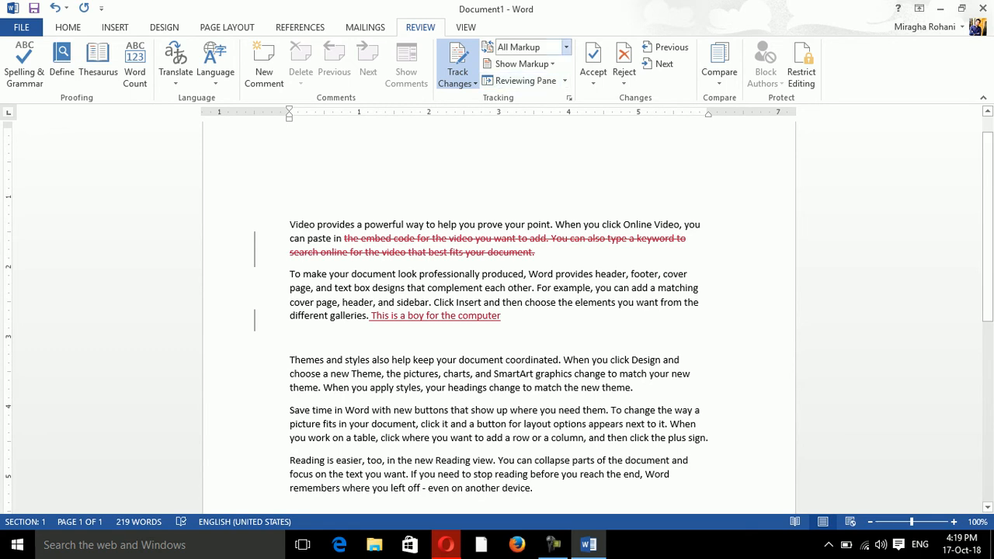
pyautogui.click(565, 47)
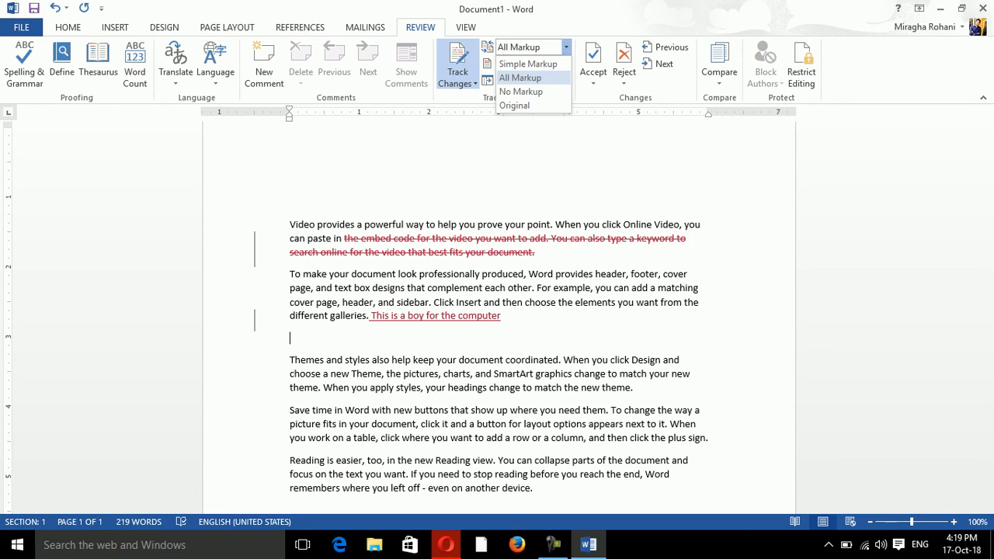
pyautogui.click(519, 78)
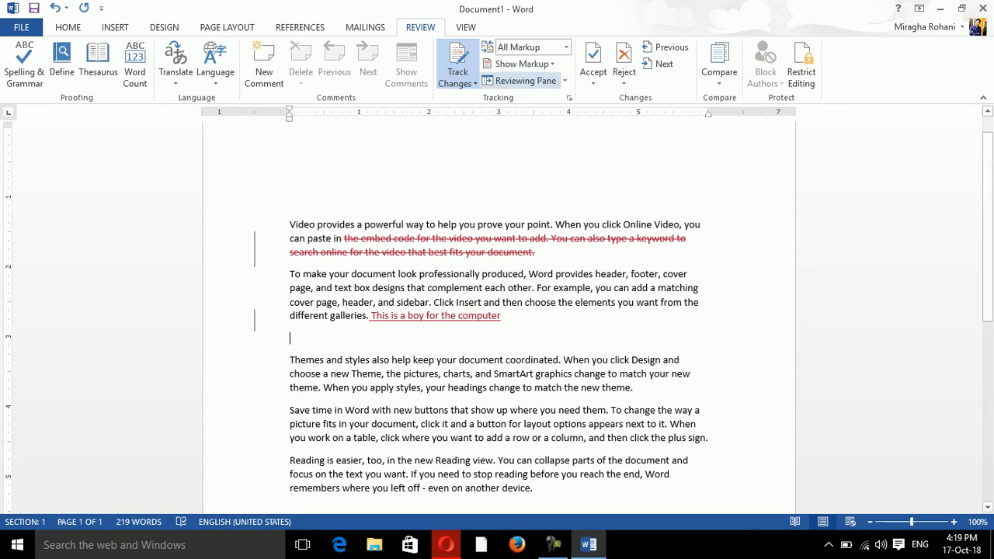
# Switch the insertions and deletions markup off once more and restore it
pyautogui.click(522, 63)
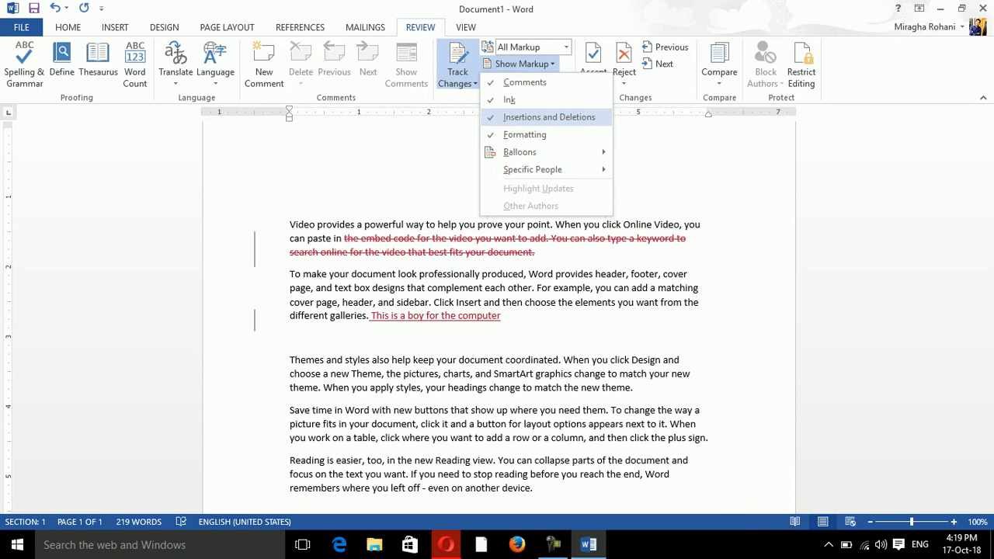
pyautogui.click(549, 116)
pyautogui.click(566, 46)
pyautogui.click(567, 47)
pyautogui.click(521, 63)
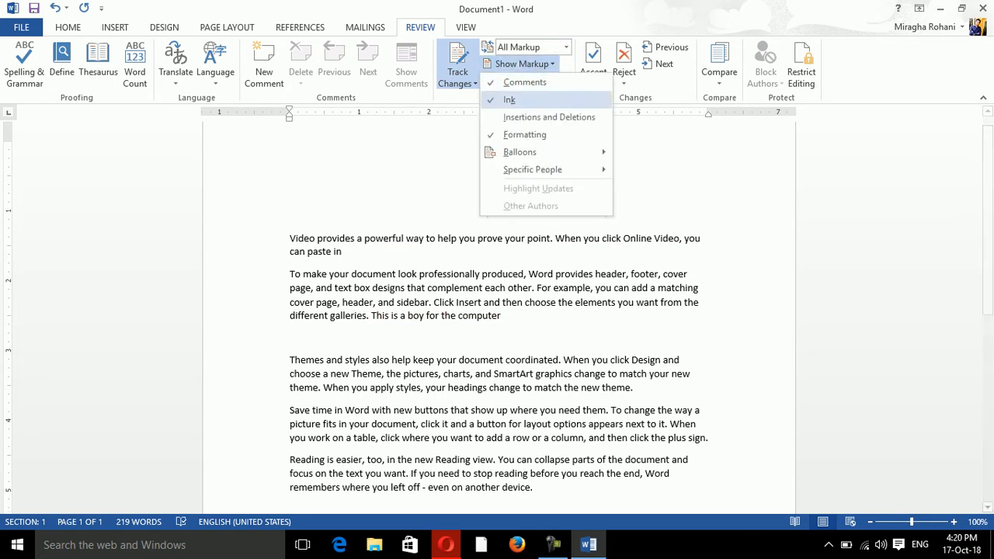
pyautogui.click(544, 118)
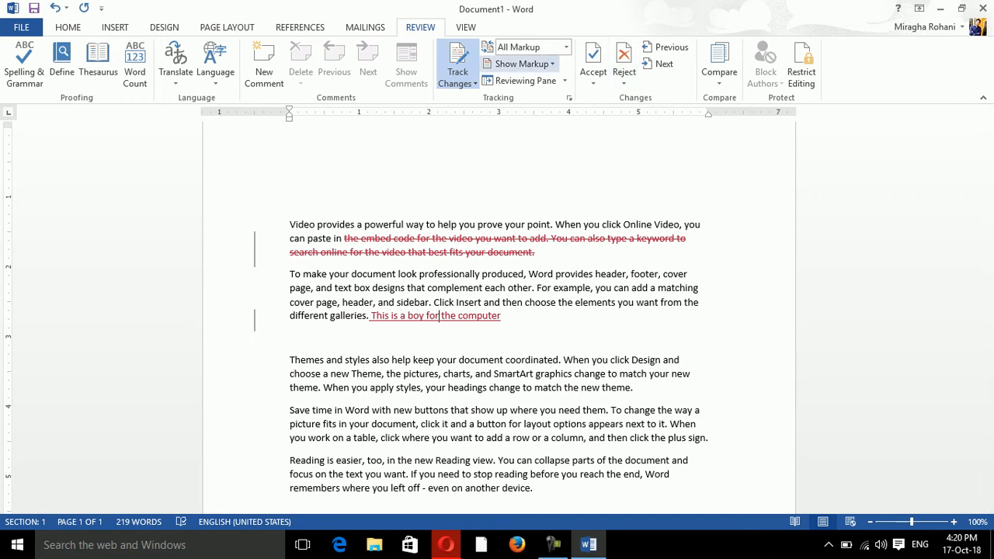
# Set the markup balloons to Show Revisions in Balloons
pyautogui.click(522, 64)
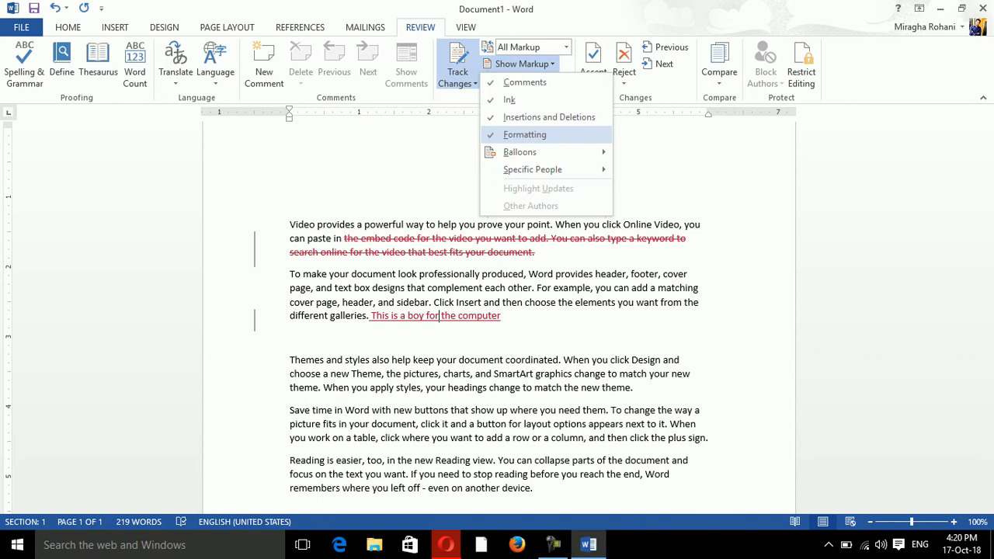
pyautogui.moveTo(536, 152)
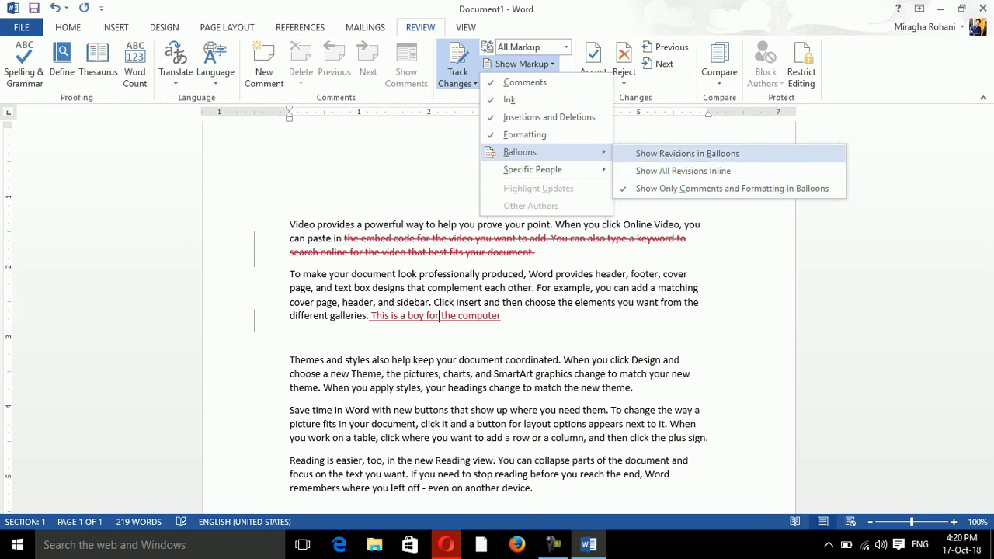
pyautogui.click(687, 153)
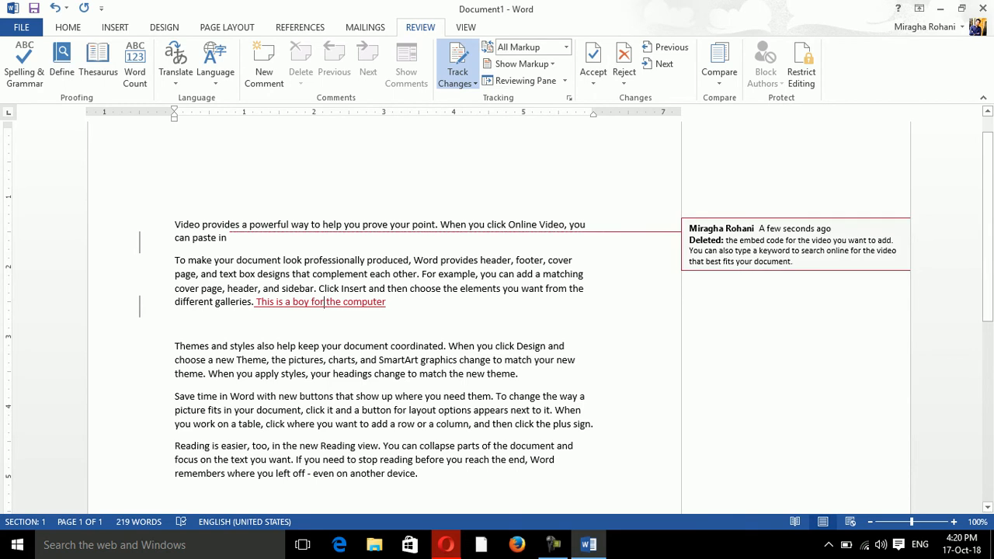
# Inspect the deletion's balloon, and view the list of revisions in the Reviewing Pane before closing it
pyautogui.moveTo(789, 246)
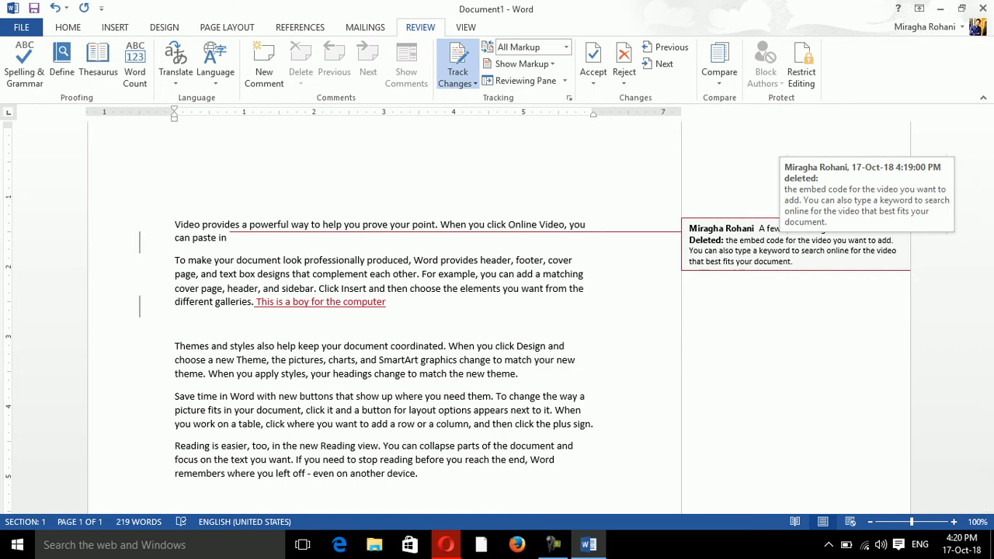
pyautogui.moveTo(794, 262); pyautogui.dragTo(828, 251)
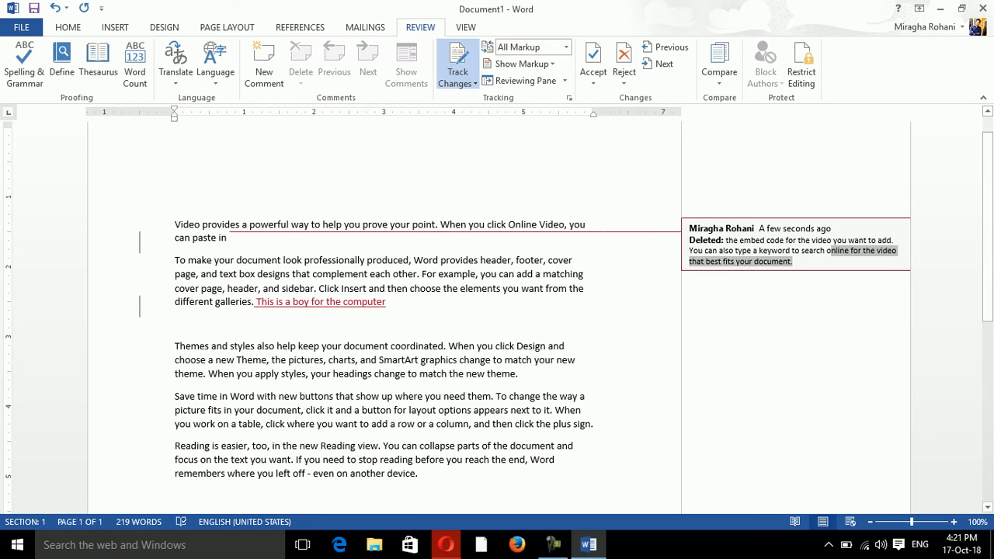
pyautogui.click(362, 302)
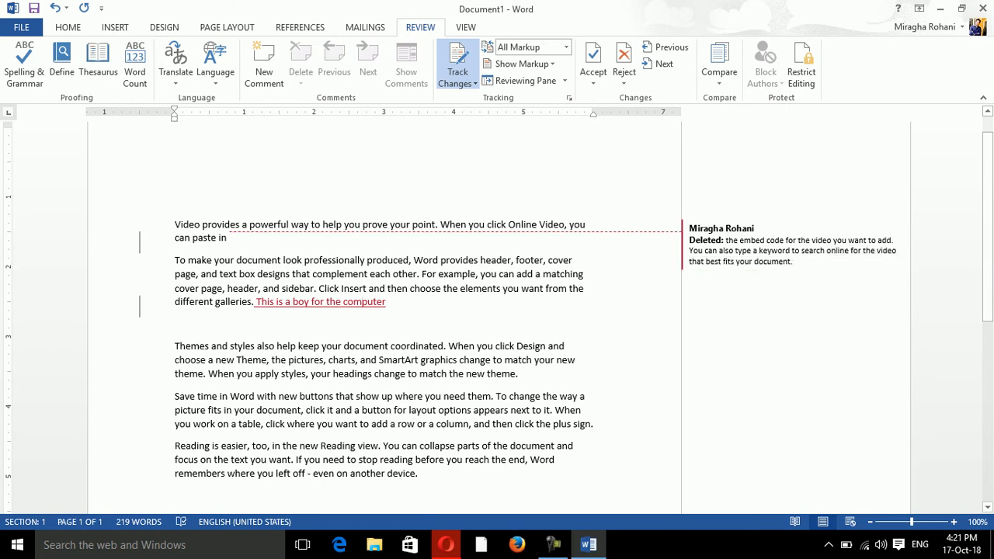
pyautogui.click(458, 83)
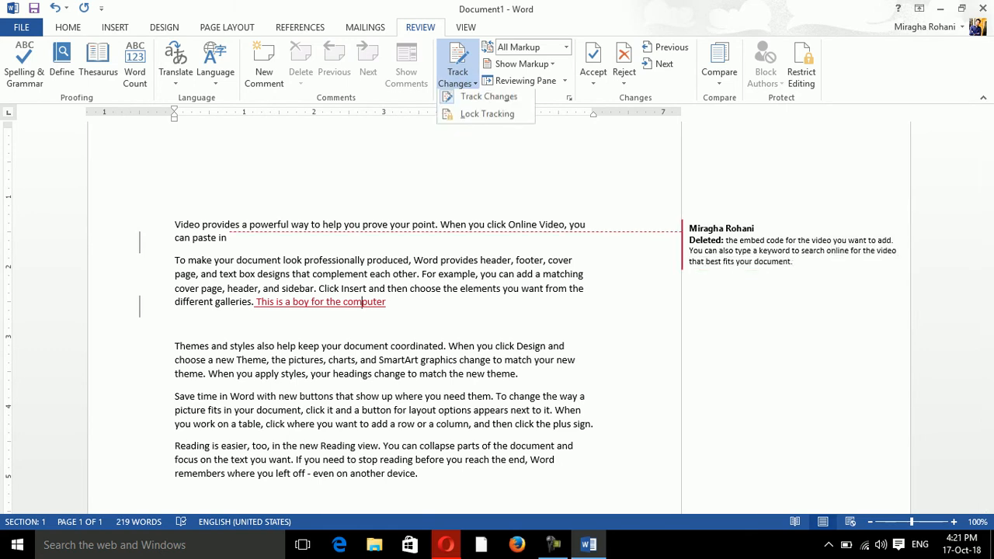
pyautogui.click(521, 81)
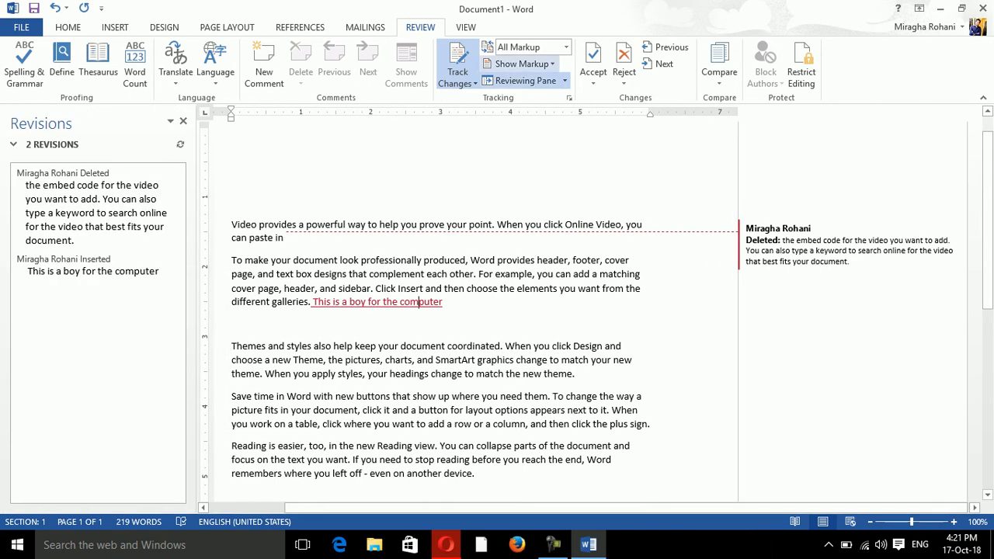
pyautogui.click(520, 81)
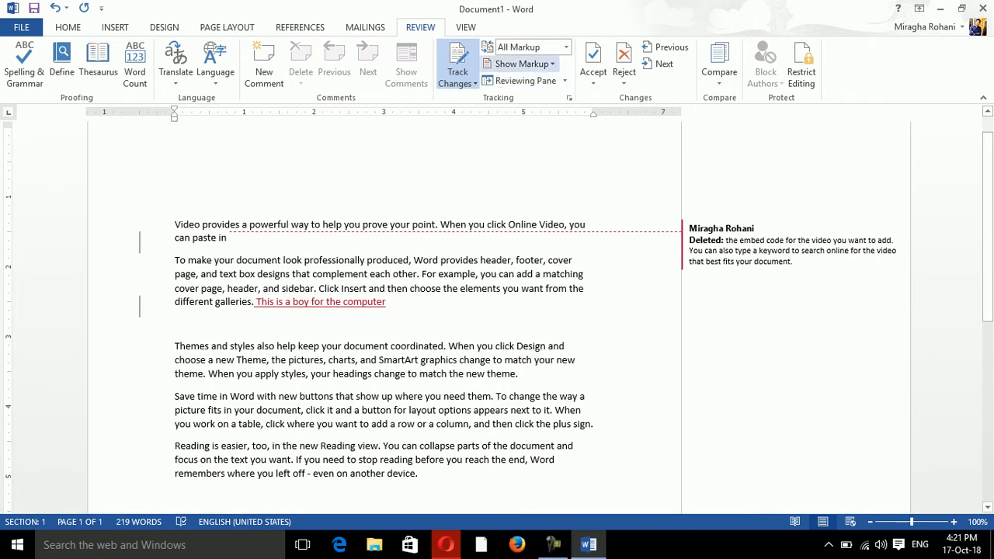
# Display all revisions inline, and switch the markup back to Show Revisions in Balloons
pyautogui.click(522, 64)
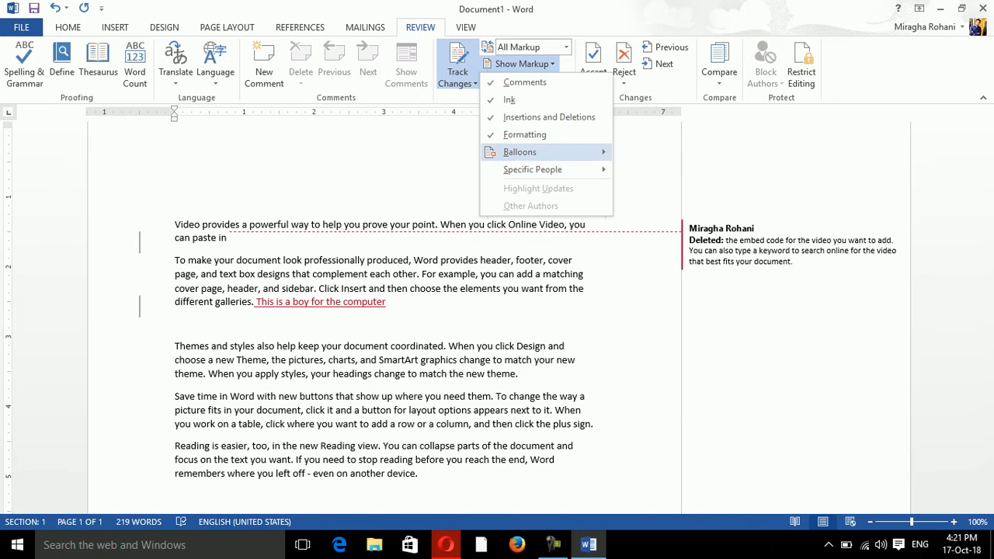
pyautogui.click(684, 171)
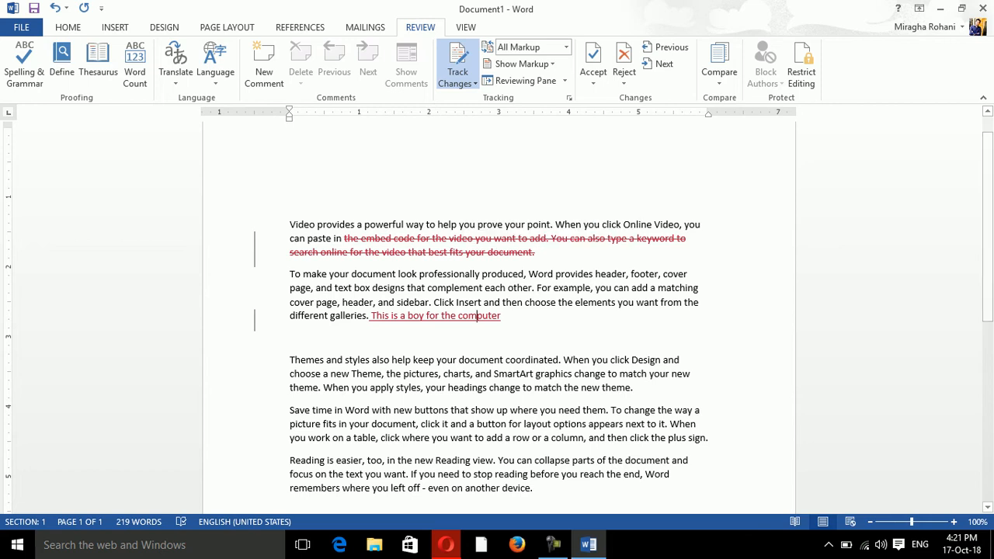
pyautogui.click(522, 64)
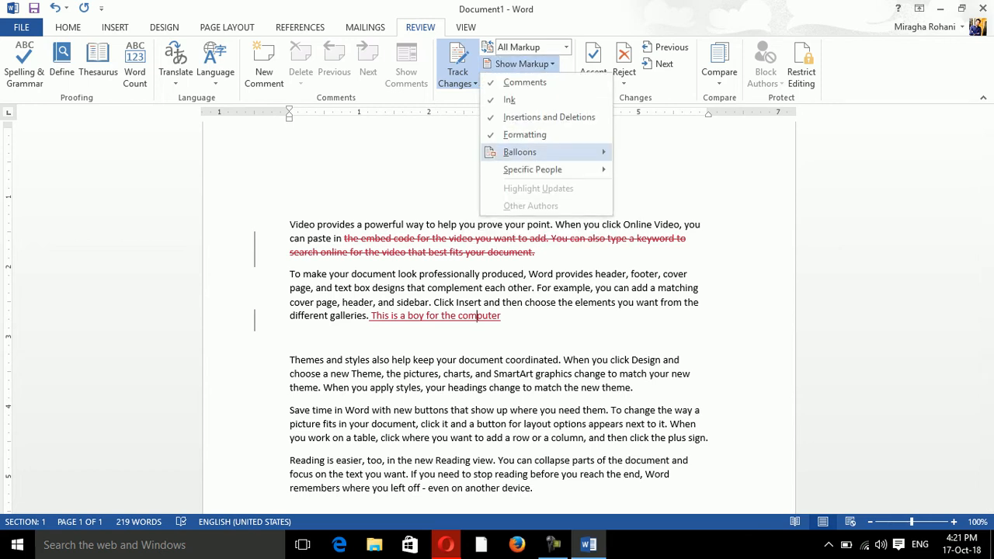
pyautogui.moveTo(544, 152)
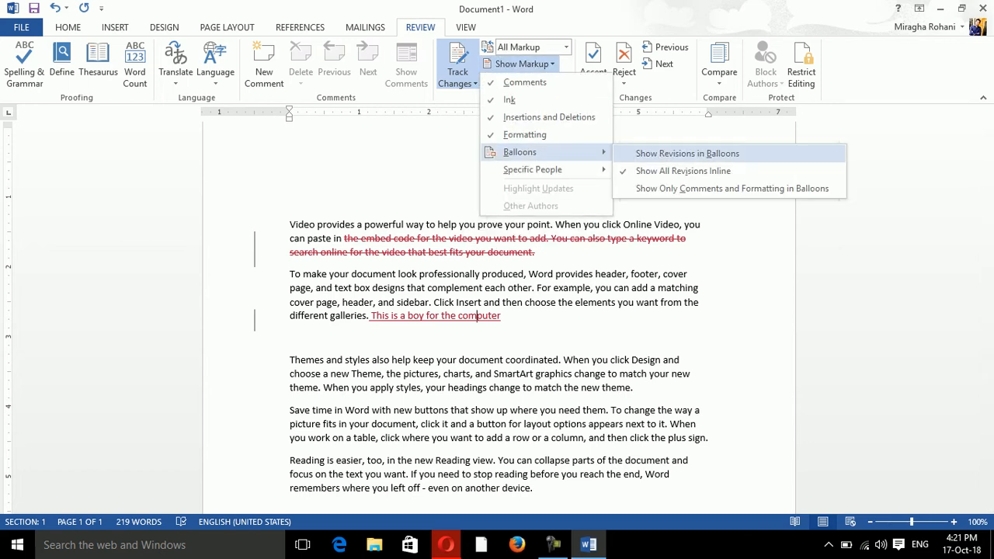
pyautogui.click(687, 153)
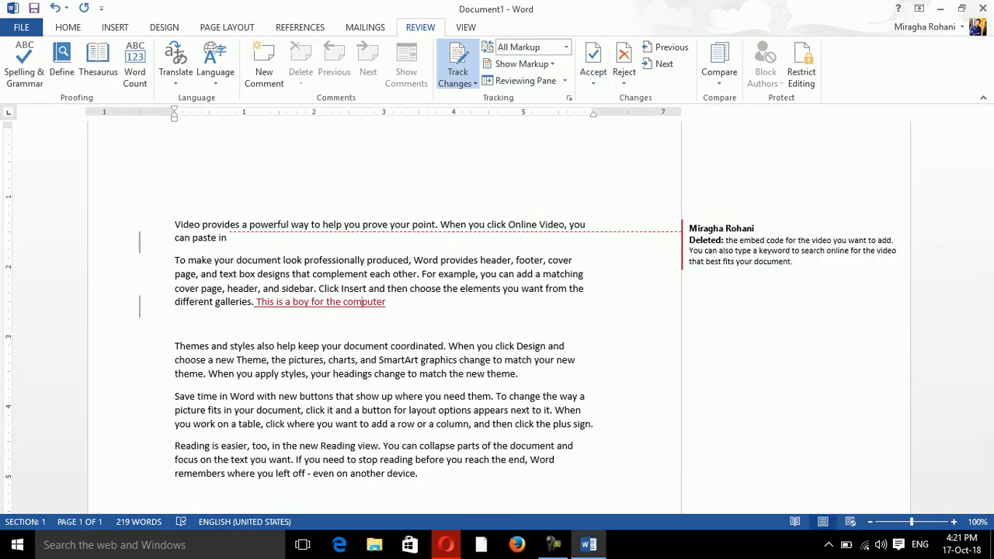
# Switch the markup to Show All Revisions Inline, and change it to Show Only Comments and Formatting in Balloons
pyautogui.click(522, 64)
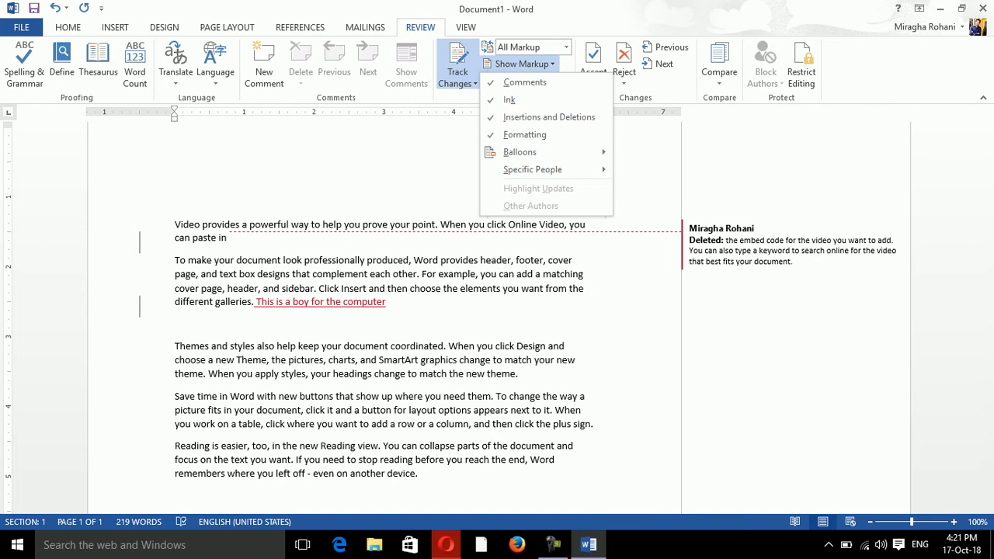
pyautogui.moveTo(520, 152)
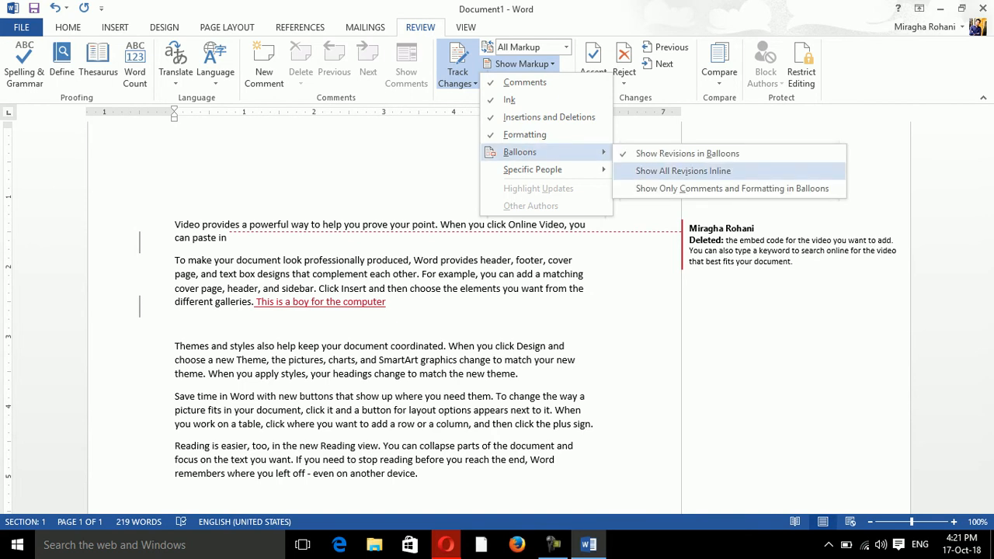
pyautogui.click(682, 171)
pyautogui.click(522, 64)
pyautogui.moveTo(521, 152)
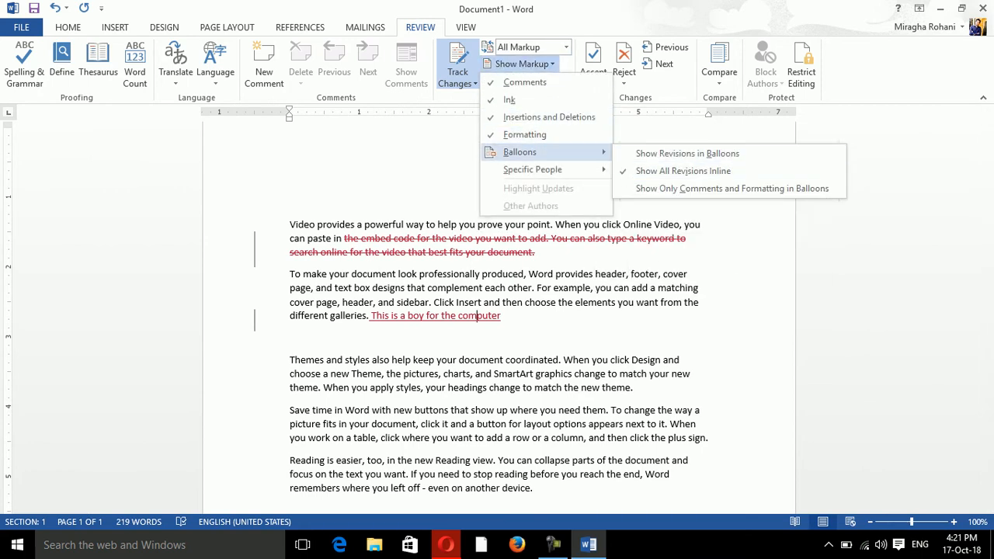
pyautogui.click(730, 188)
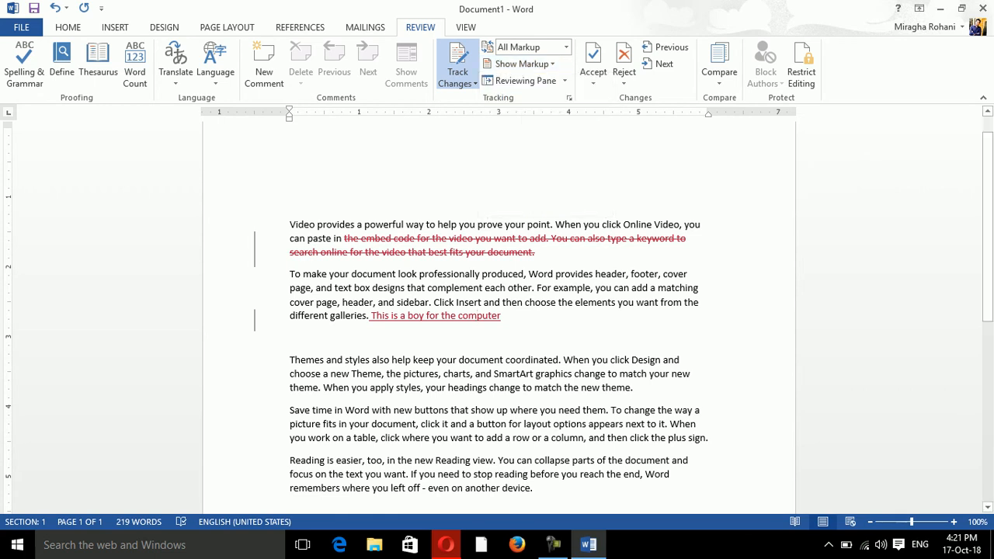
# Add empty comments at the end of the first paragraph's deleted text and at "theme" ending the "Themes and styles" paragraph
pyautogui.click(502, 316)
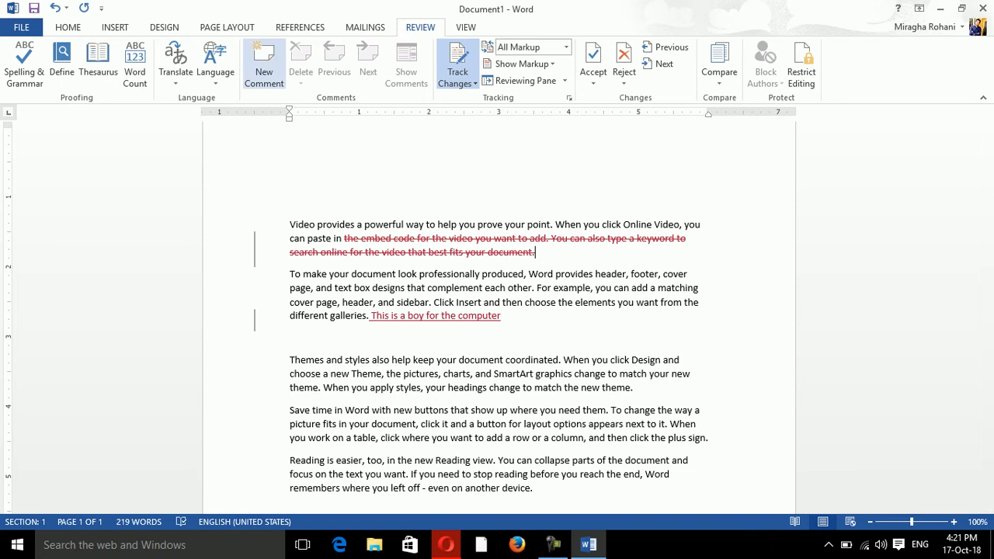
pyautogui.click(264, 66)
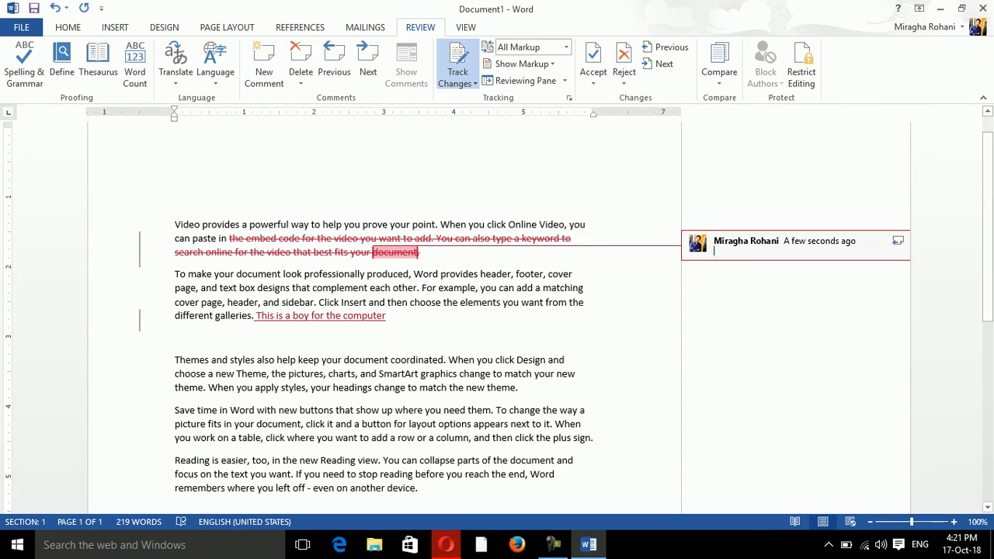
pyautogui.click(520, 387)
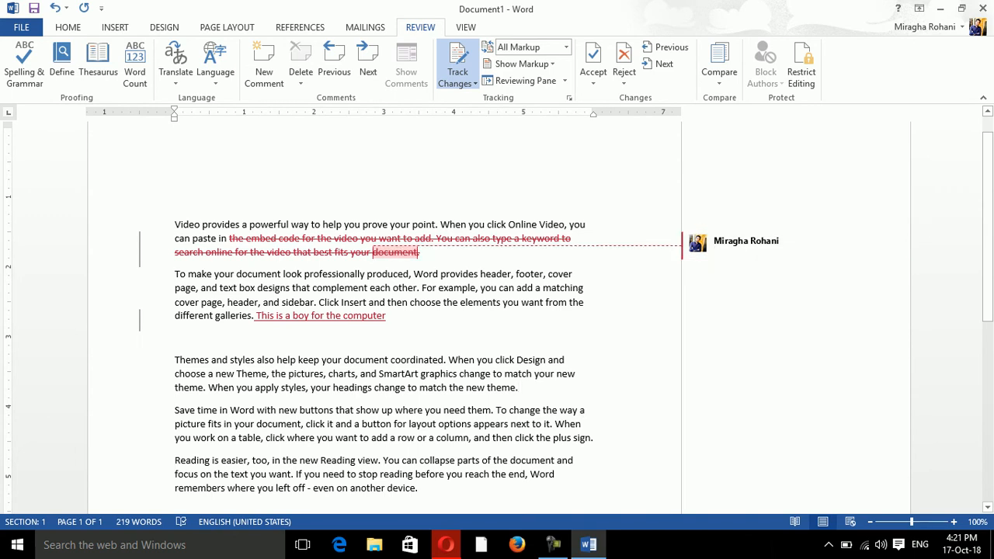
pyautogui.click(264, 66)
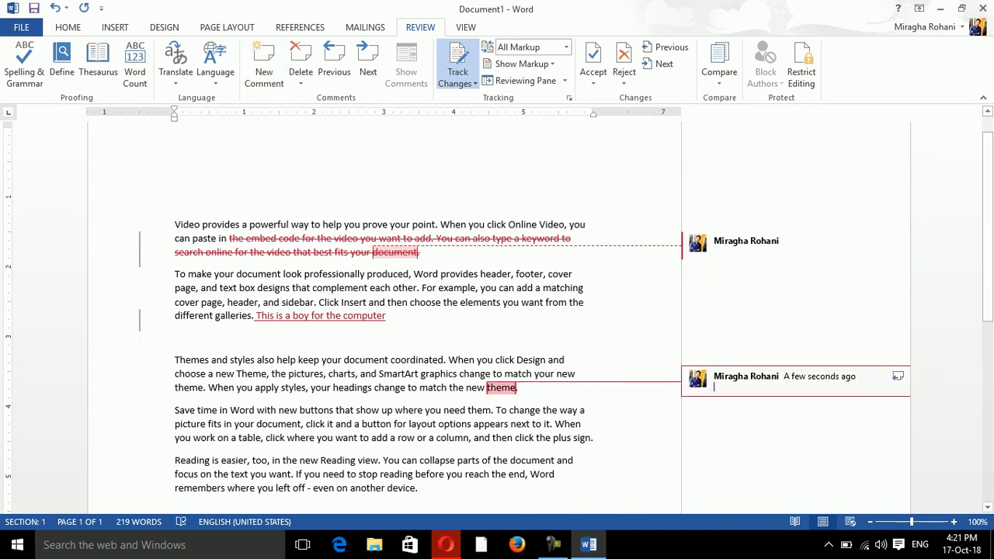
pyautogui.moveTo(699, 378)
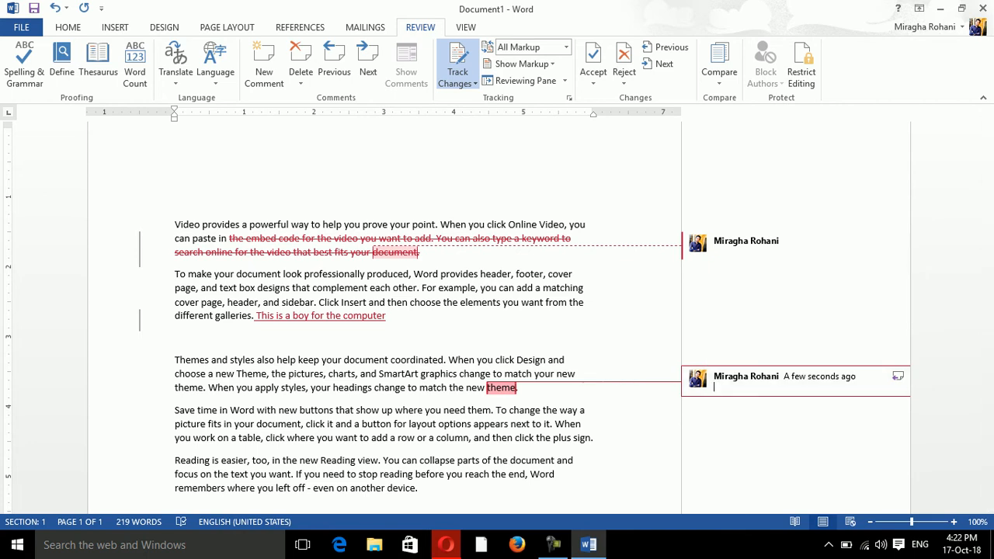
# Reselect Show Only Comments and Formatting in Balloons for the markup display
pyautogui.click(522, 64)
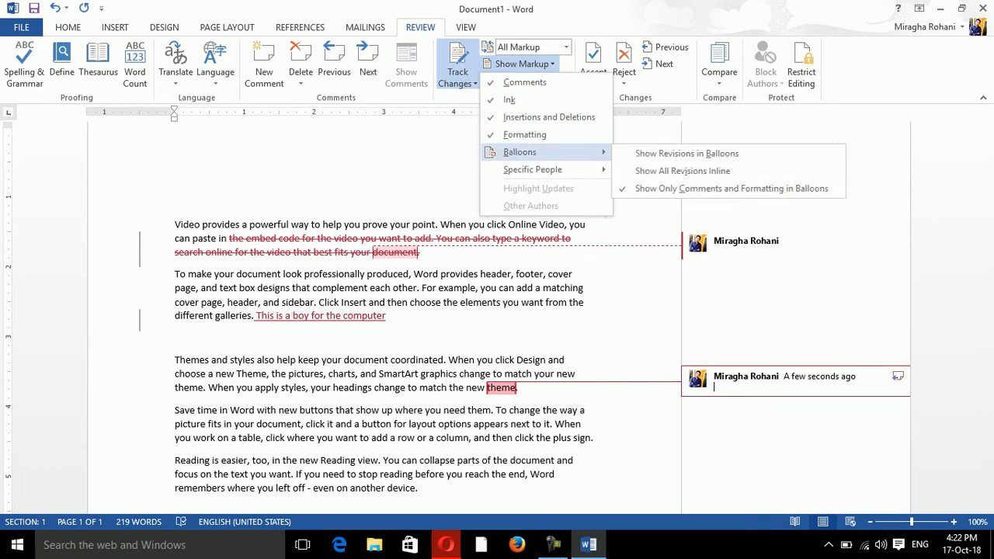
pyautogui.moveTo(533, 169)
pyautogui.moveTo(528, 152)
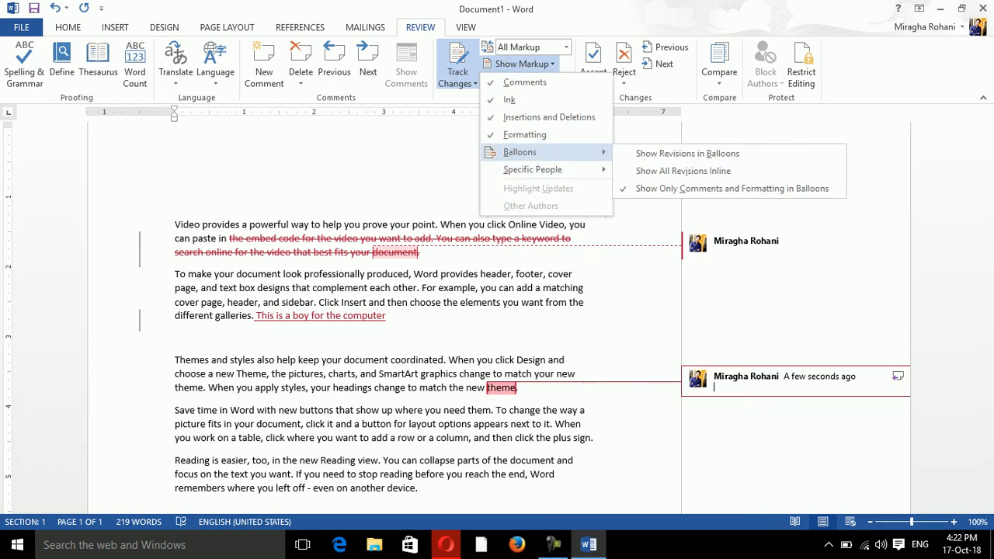
pyautogui.click(731, 188)
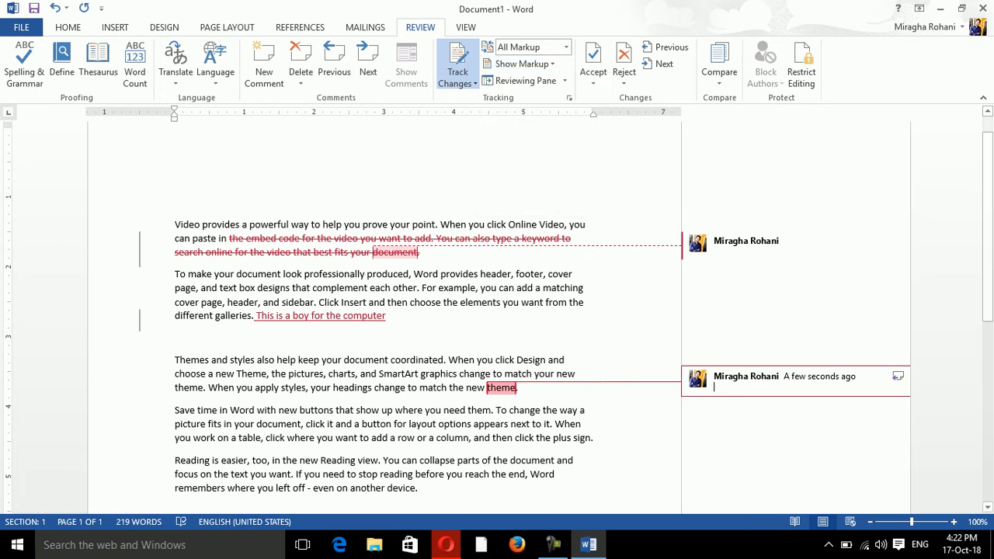
# Show all revisions inline and inspect the comment attached to the word "theme"
pyautogui.click(523, 64)
pyautogui.moveTo(528, 152)
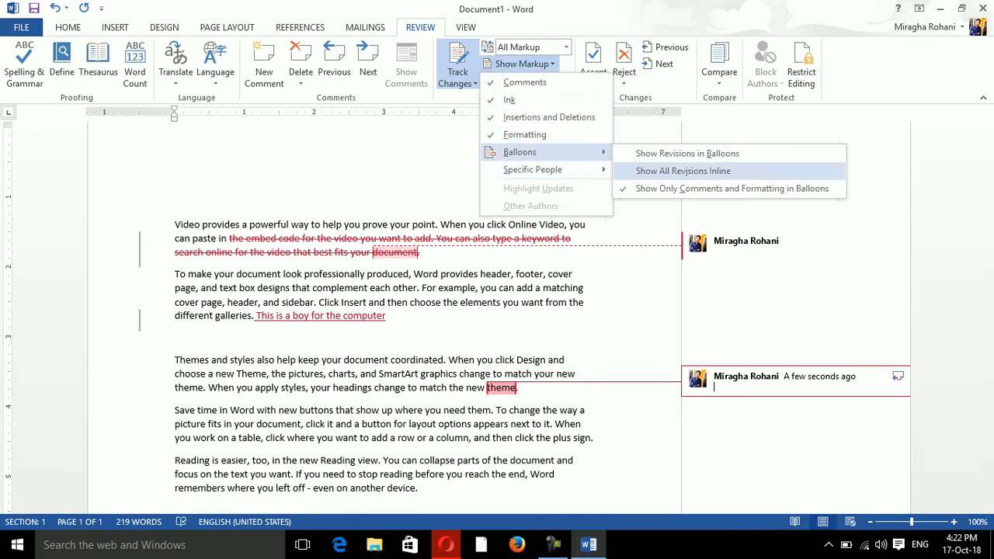
pyautogui.click(682, 170)
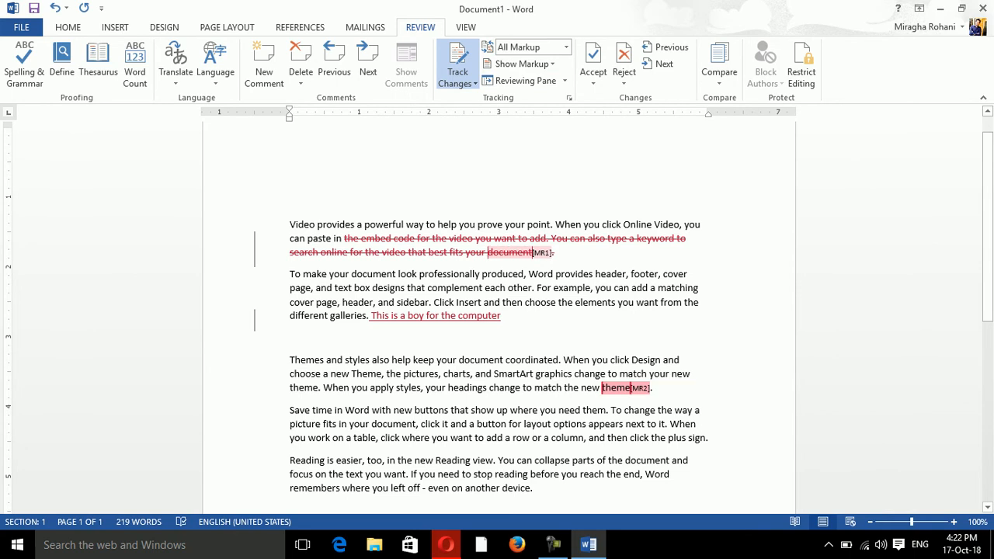
pyautogui.moveTo(625, 388)
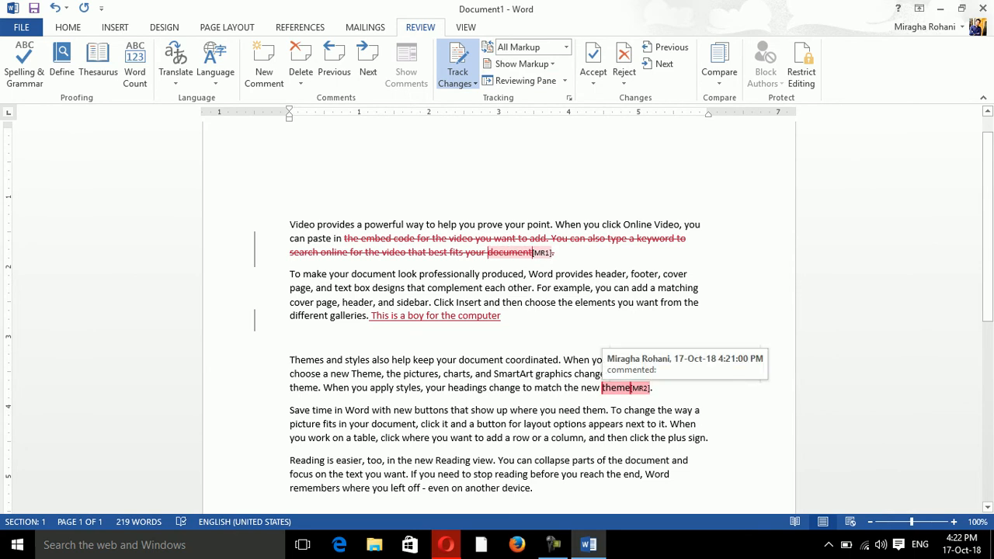
# Set the markup to Show Revisions in Balloons with the comments in place
pyautogui.click(522, 64)
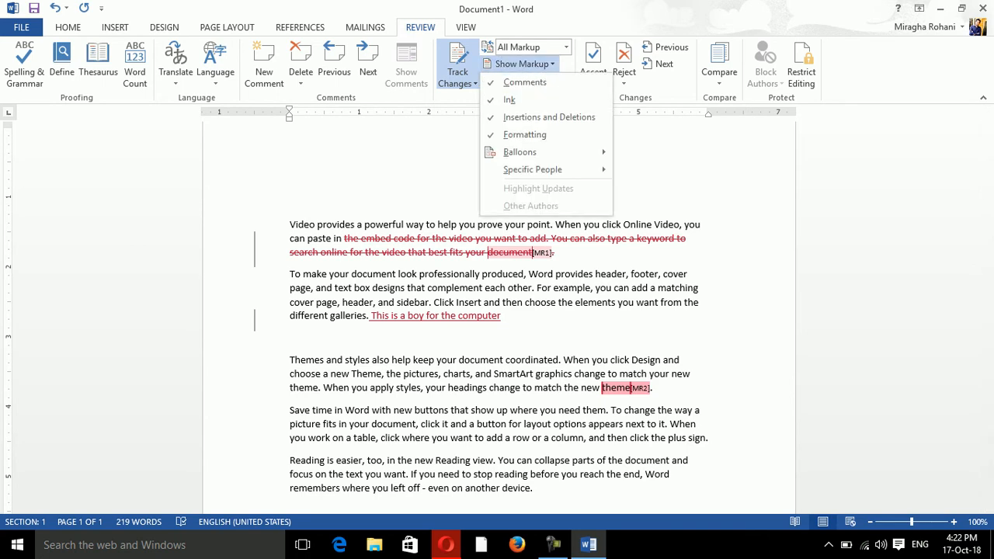
pyautogui.moveTo(544, 153)
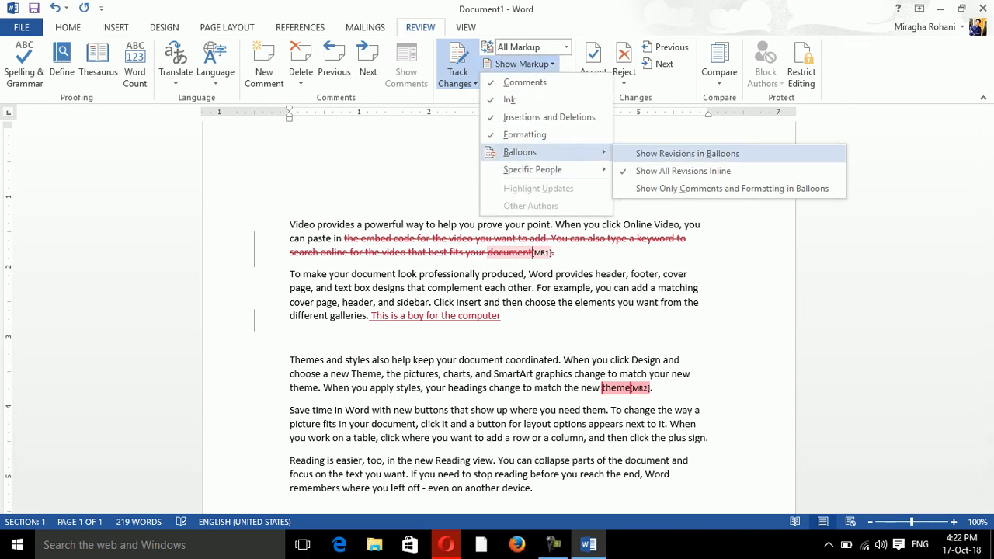
pyautogui.click(687, 153)
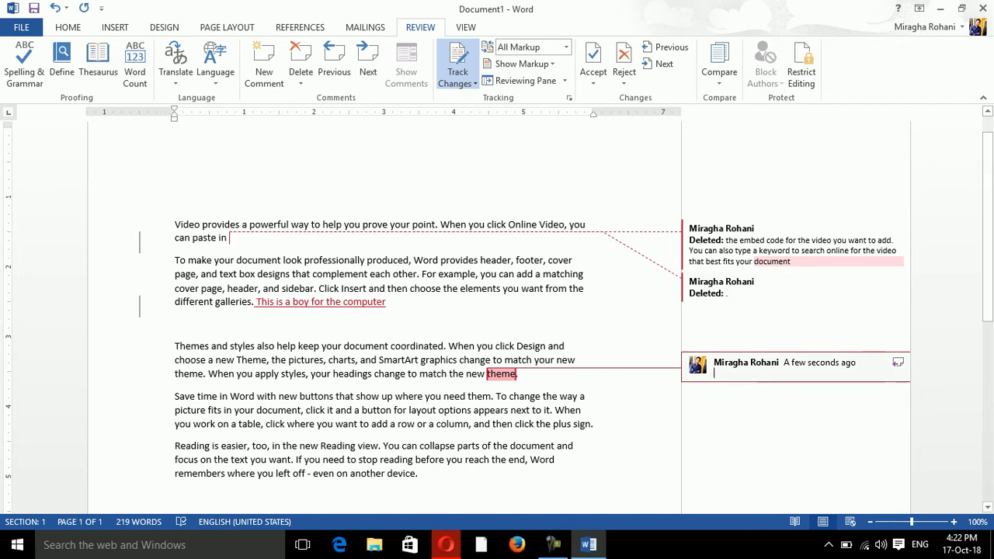
# Limit the balloons to comments and formatting only
pyautogui.click(522, 64)
pyautogui.moveTo(543, 151)
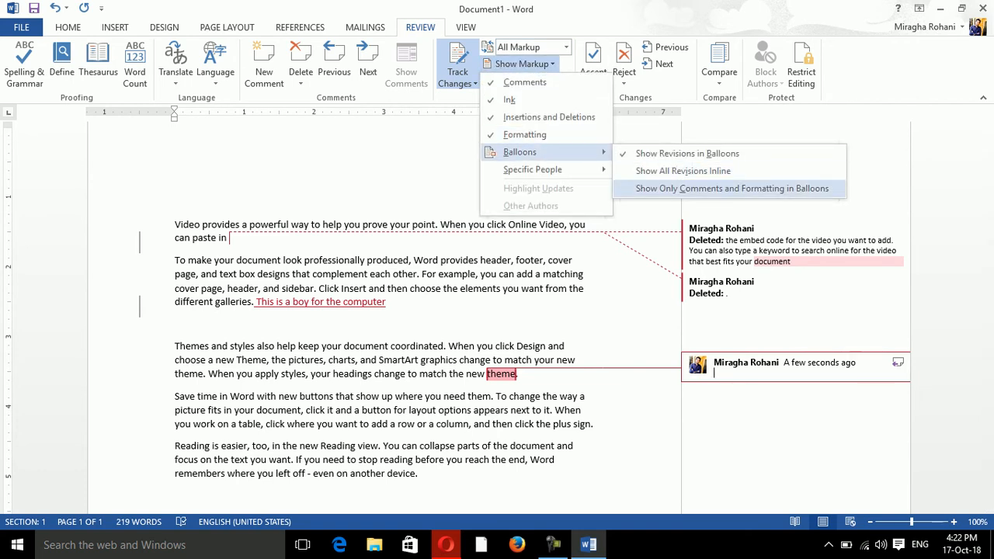
pyautogui.click(732, 188)
# Enter "Dflkdslfks;lf;ldskf" in the comment on "theme" and apply the black text effect with a blue shadow to it
pyautogui.write('Dflkdslfks;lf;ldskf')
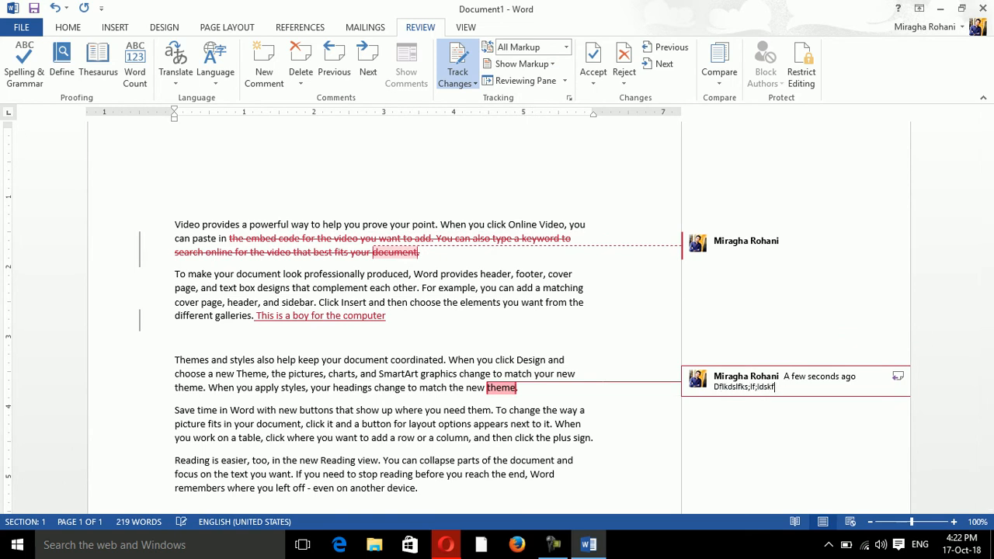
pyautogui.hotkey('ctrl', 'a')
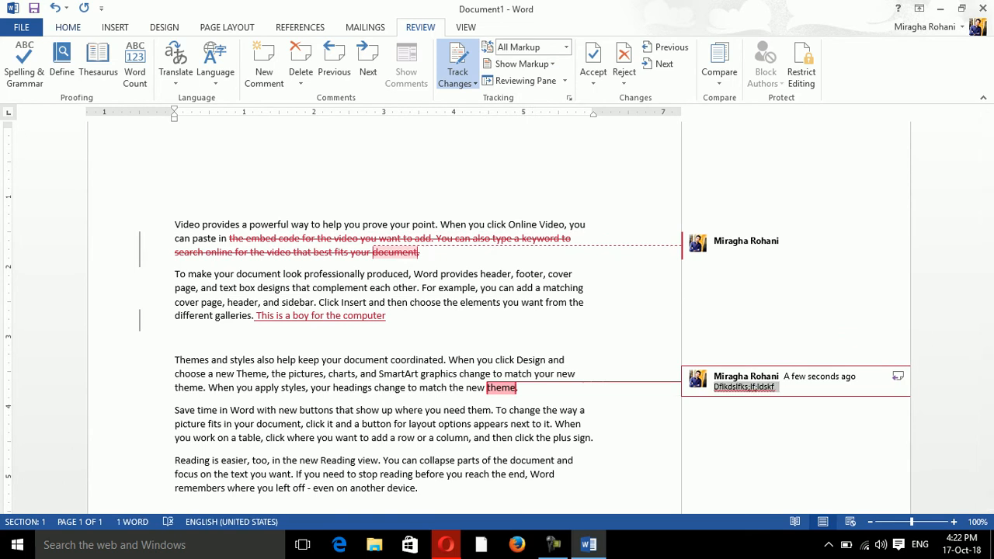
pyautogui.click(68, 27)
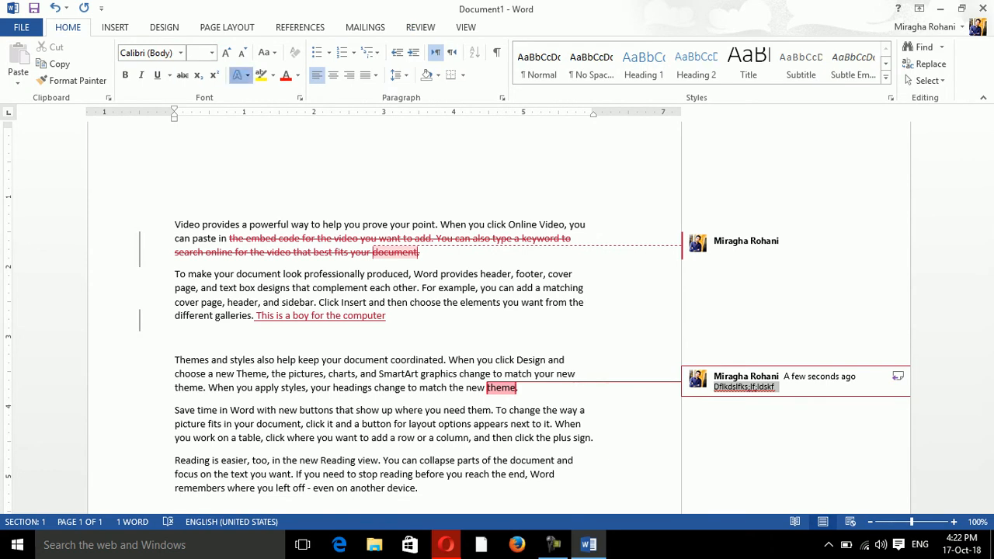
pyautogui.click(242, 75)
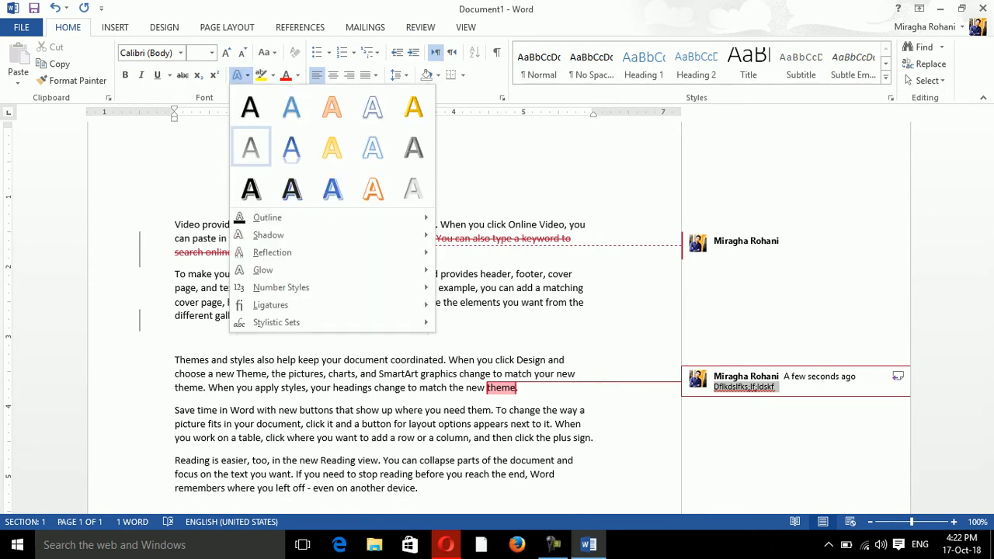
pyautogui.click(291, 189)
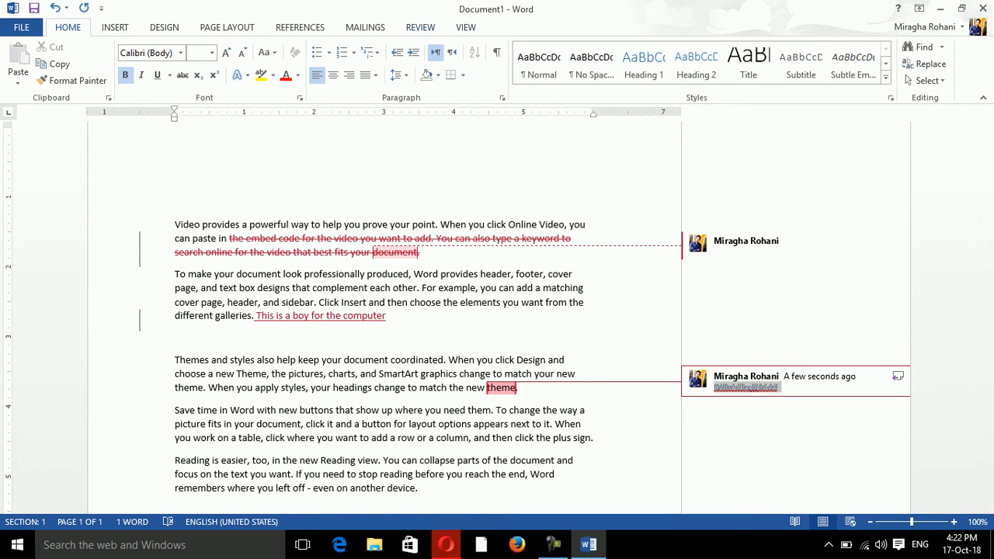
# Switch the Formatting markup off and turn it back on
pyautogui.click(420, 27)
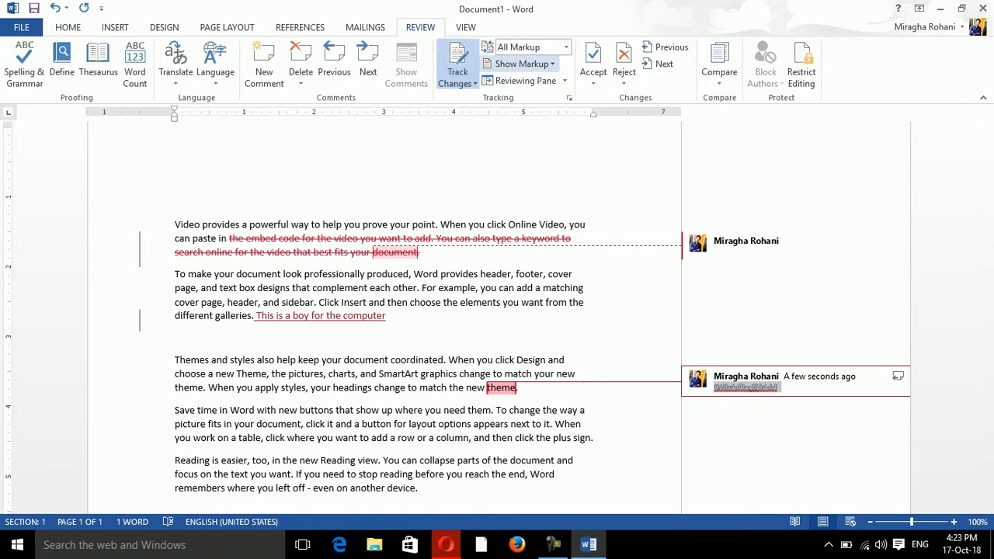
pyautogui.click(525, 64)
pyautogui.click(525, 135)
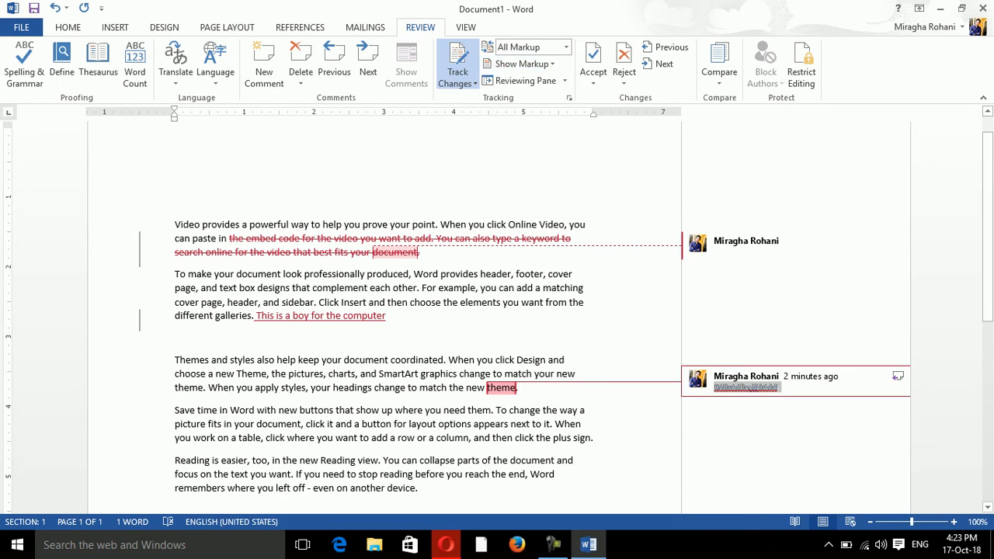
pyautogui.click(525, 64)
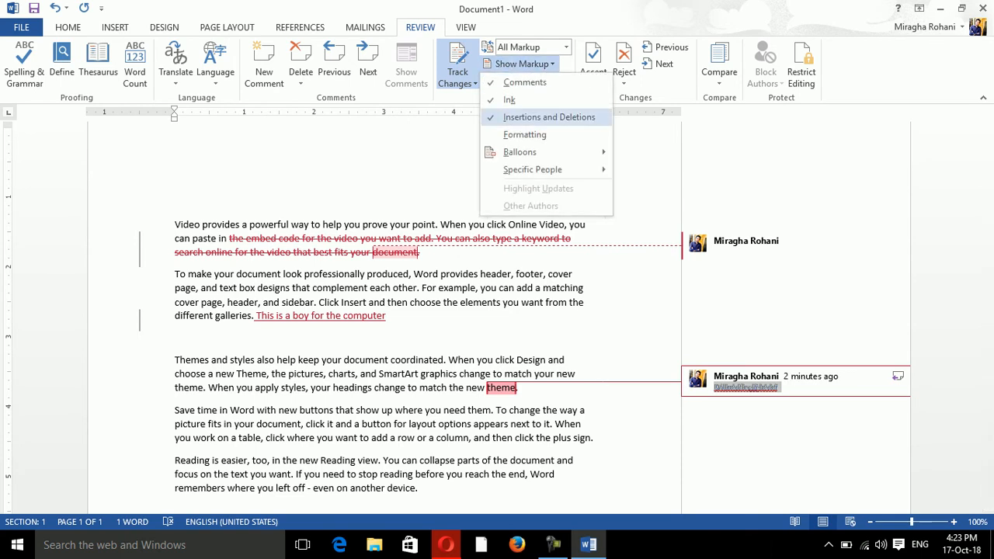
pyautogui.click(525, 135)
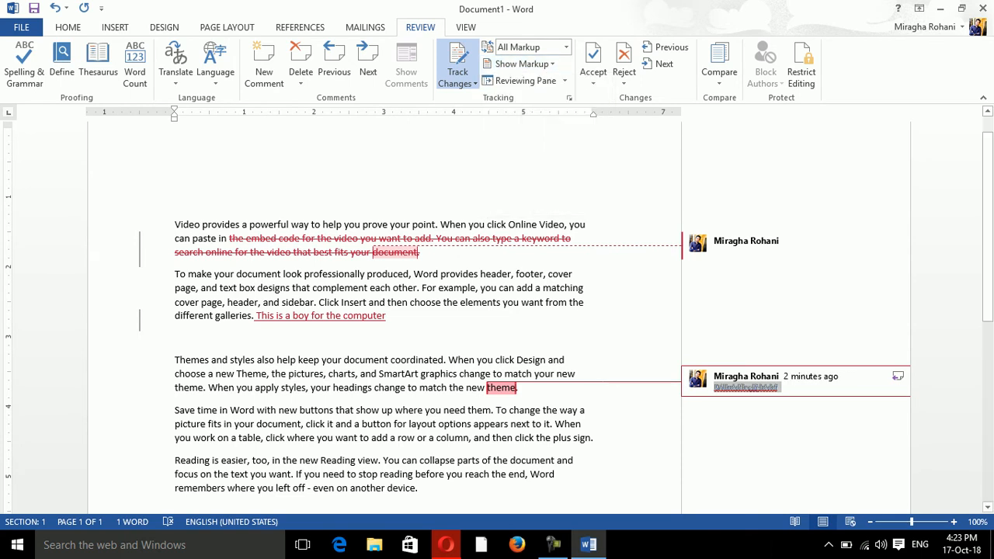
pyautogui.click(565, 81)
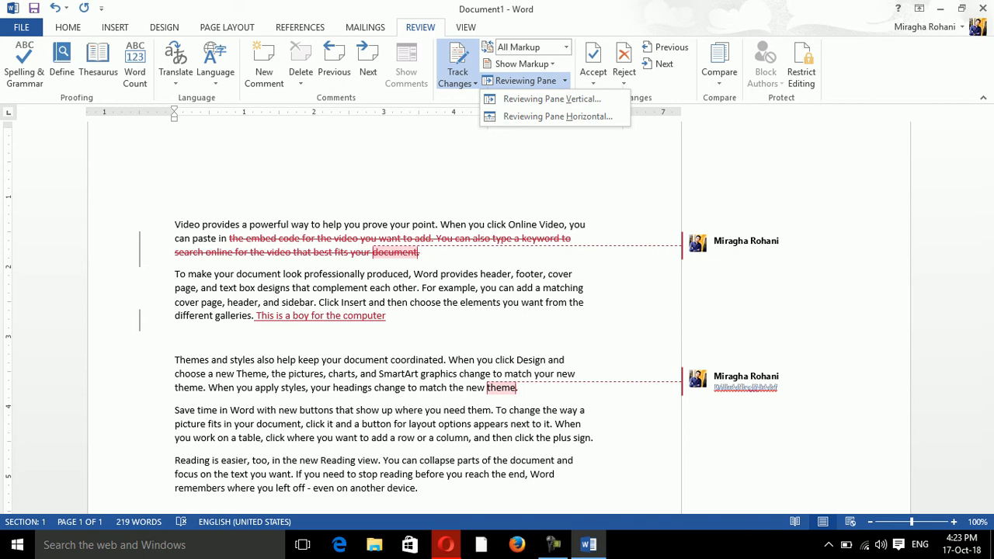
pyautogui.click(522, 63)
pyautogui.click(522, 64)
pyautogui.click(522, 64)
pyautogui.moveTo(544, 152)
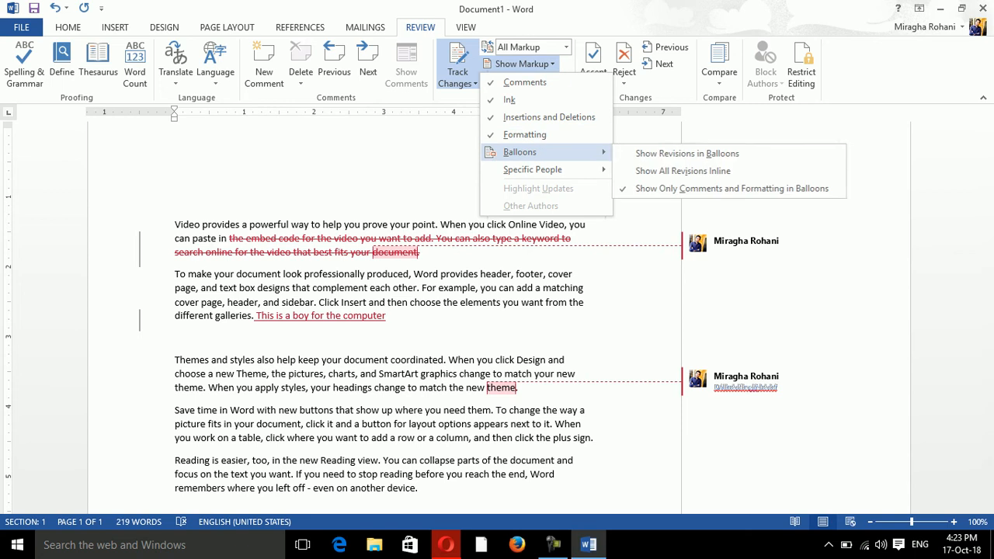
pyautogui.click(441, 374)
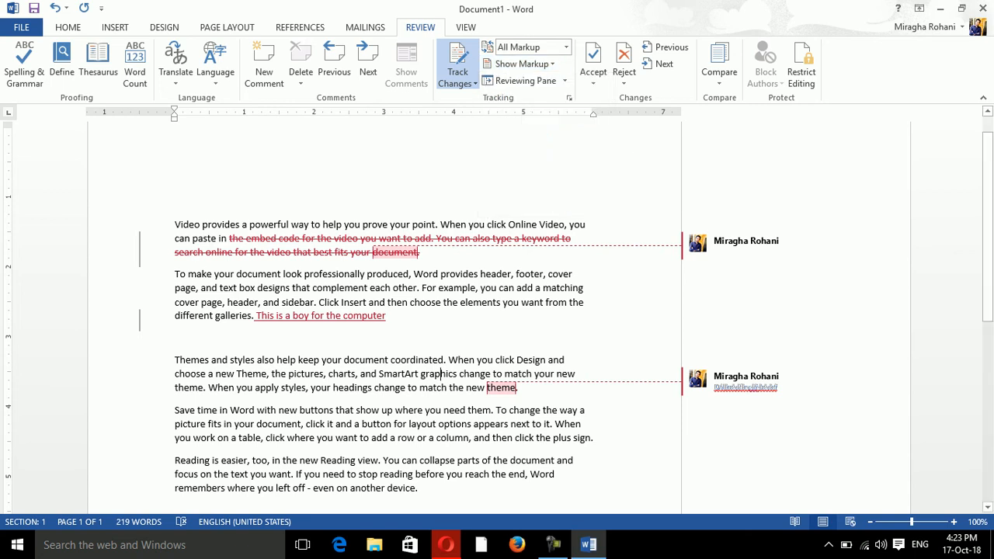
# Show the vertical Reviewing Pane and examine its deletion, insertion and comment entries
pyautogui.click(520, 80)
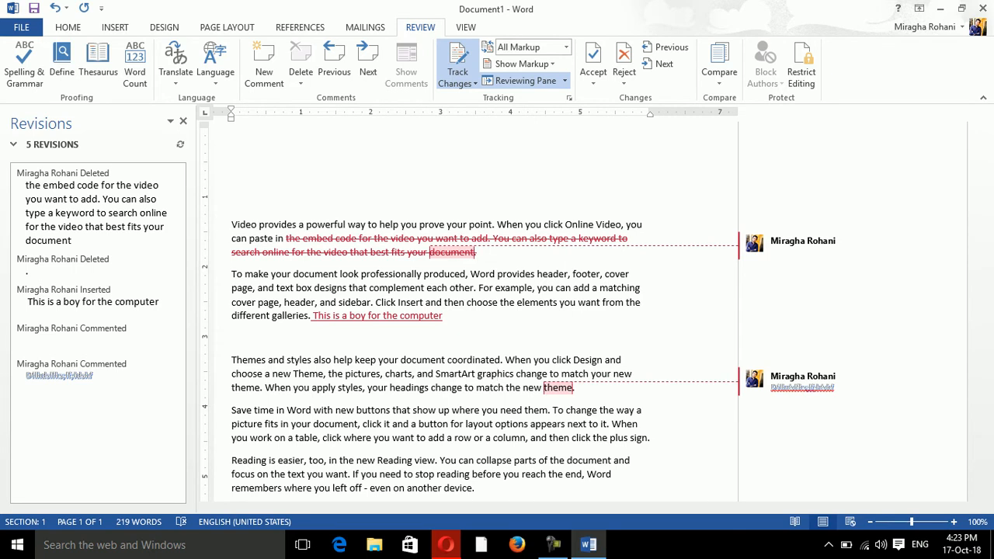
pyautogui.moveTo(26, 185); pyautogui.dragTo(94, 270)
pyautogui.doubleClick(98, 289)
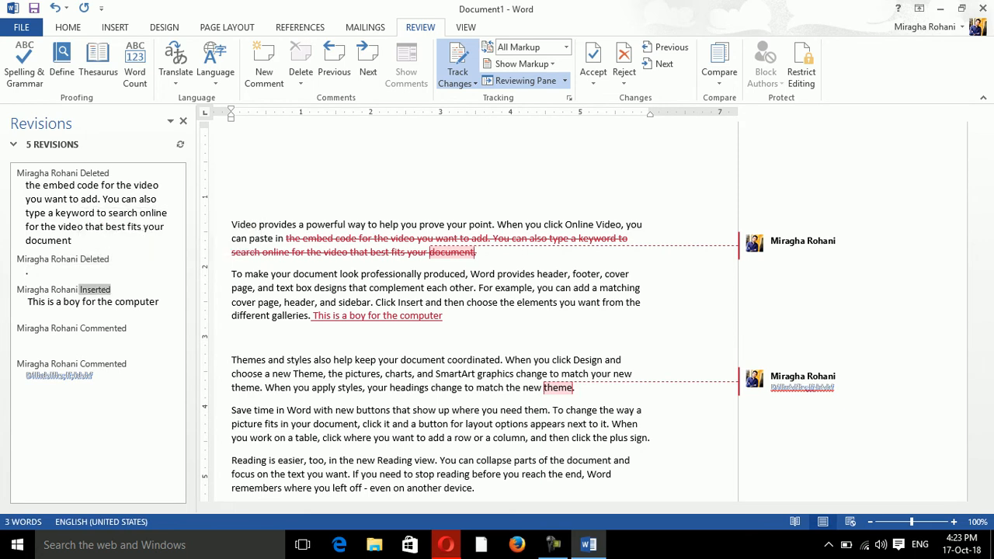
pyautogui.moveTo(29, 301); pyautogui.dragTo(30, 346)
pyautogui.doubleClick(84, 345)
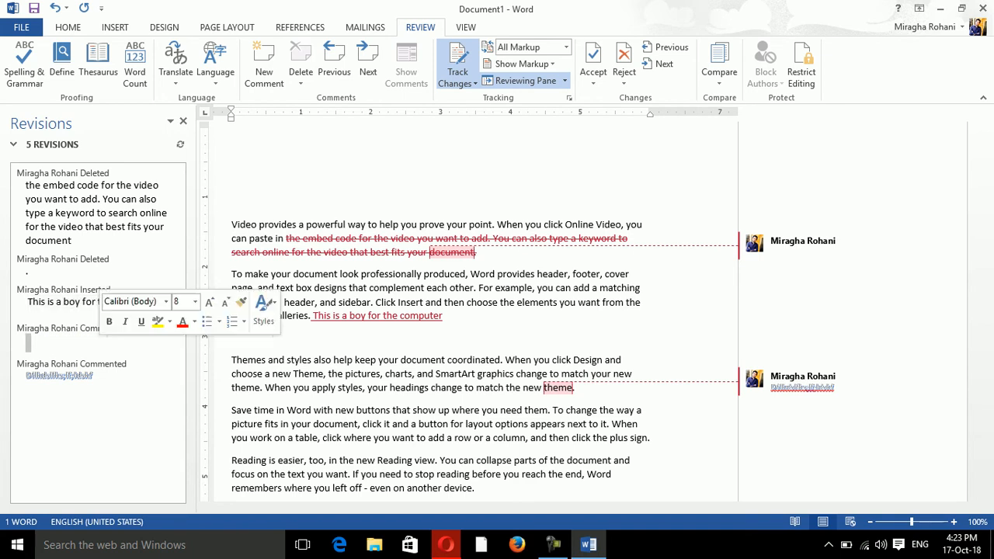
pyautogui.doubleClick(59, 376)
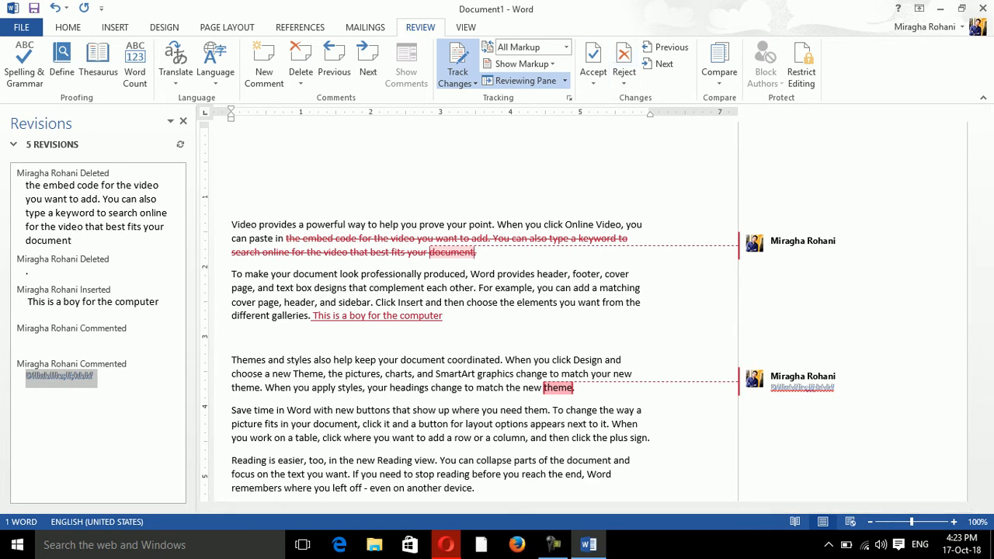
# View the revisions in the horizontal Reviewing Pane and close the pane
pyautogui.click(565, 81)
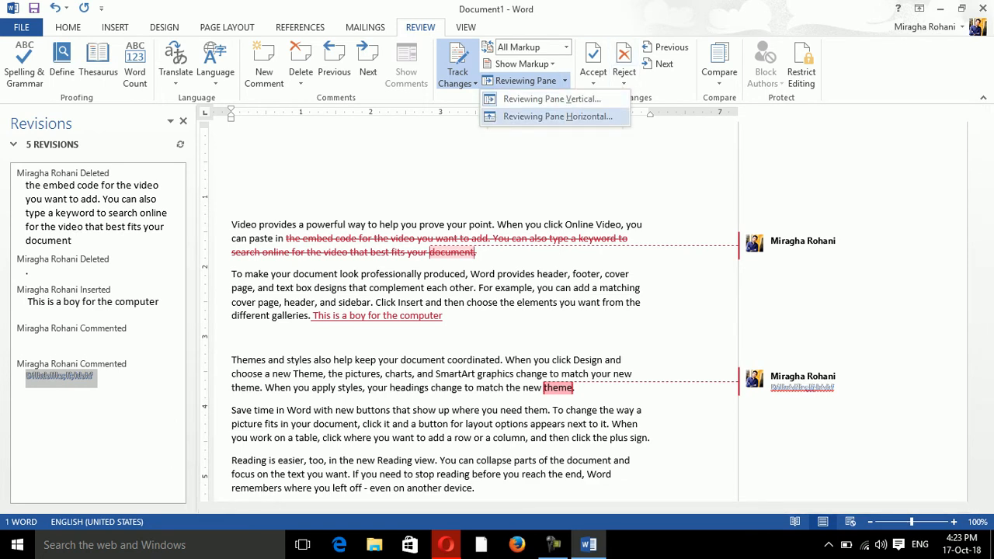
pyautogui.click(558, 116)
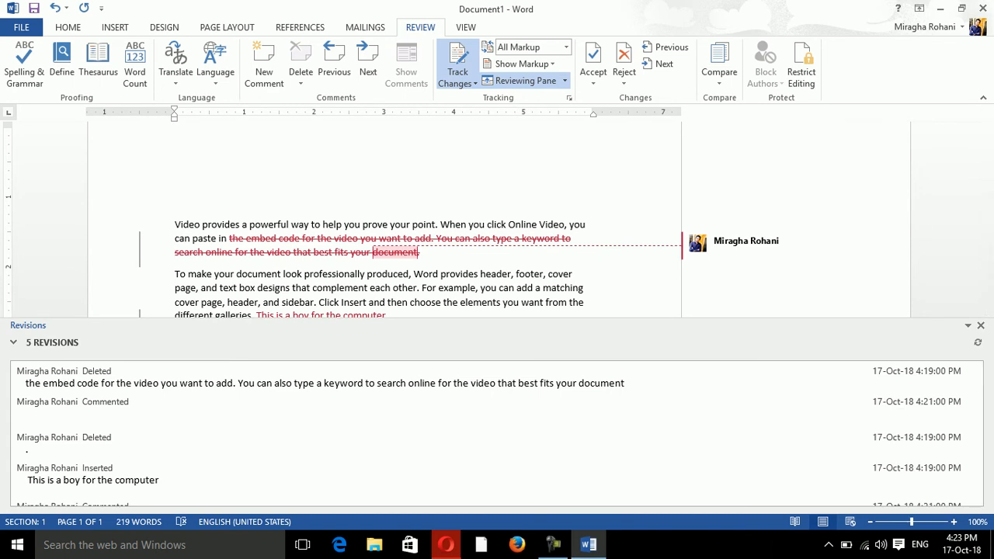
pyautogui.moveTo(977, 417)
pyautogui.mouseDown()
pyautogui.moveTo(977, 452)
pyautogui.moveTo(977, 418)
pyautogui.mouseUp()
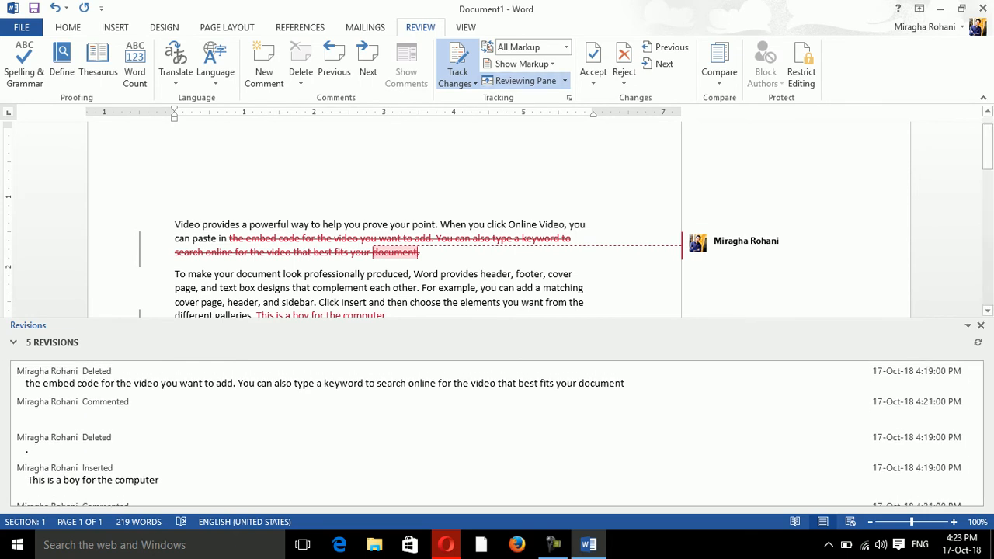
pyautogui.click(981, 325)
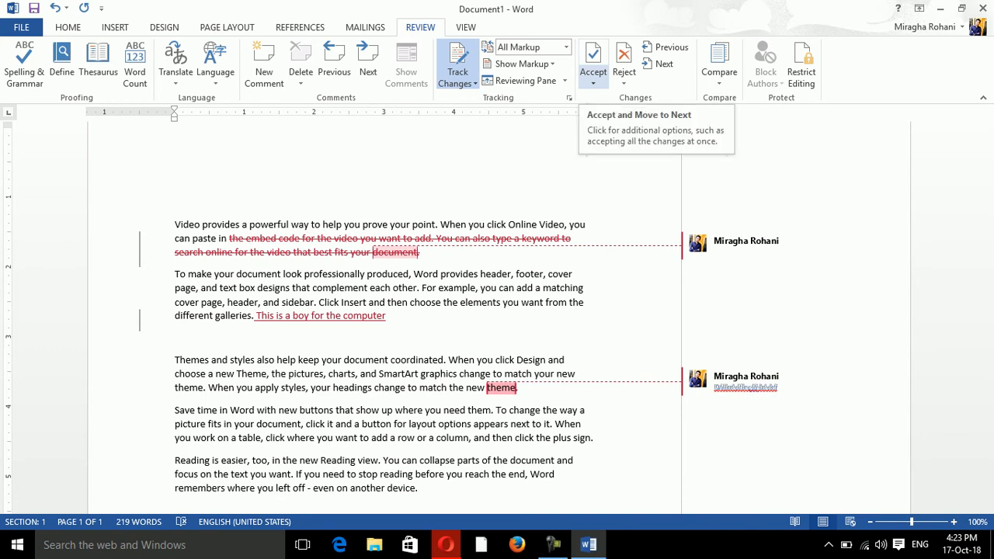
# Accept the tracked deletion at the end of the first paragraph and move to the next change
pyautogui.click(593, 81)
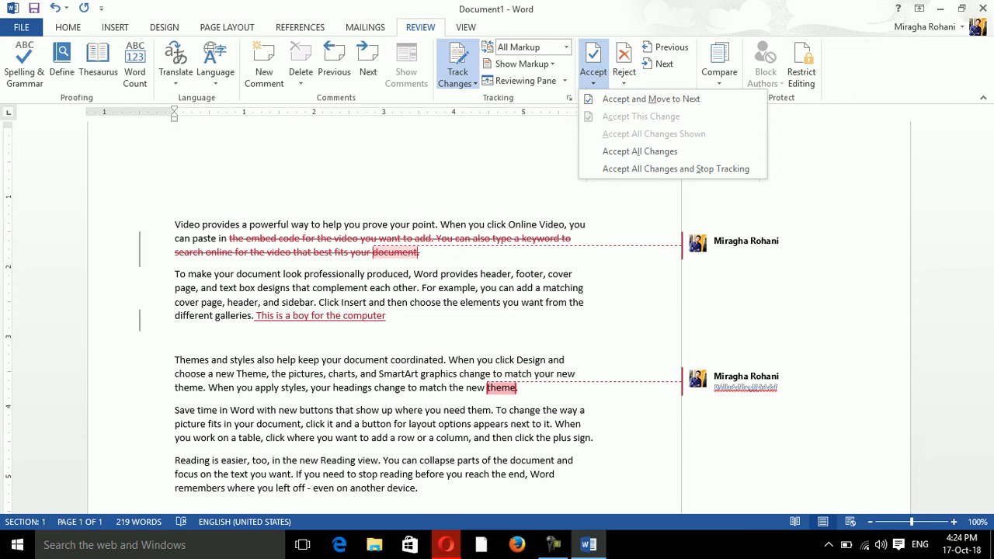
pyautogui.press('Escape')
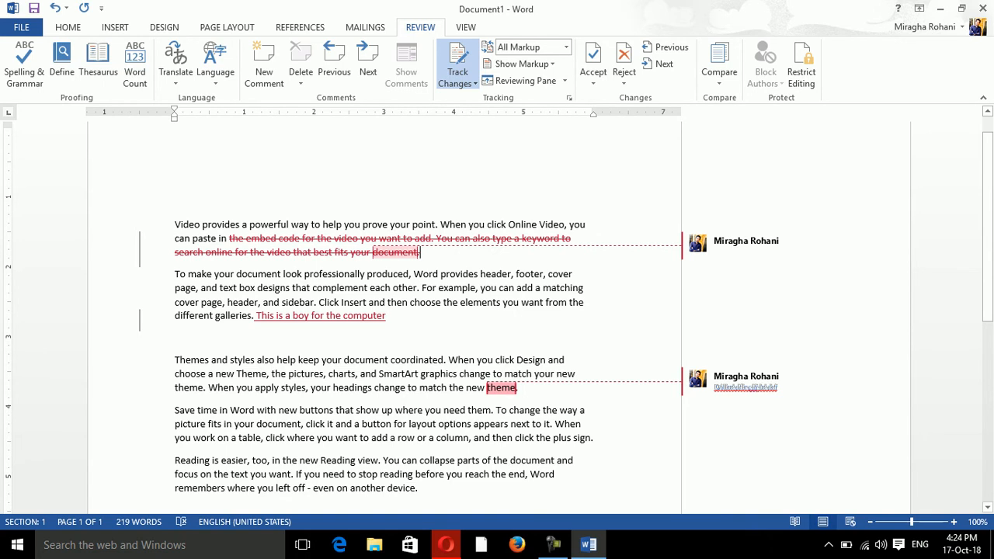
pyautogui.moveTo(419, 252); pyautogui.dragTo(228, 238)
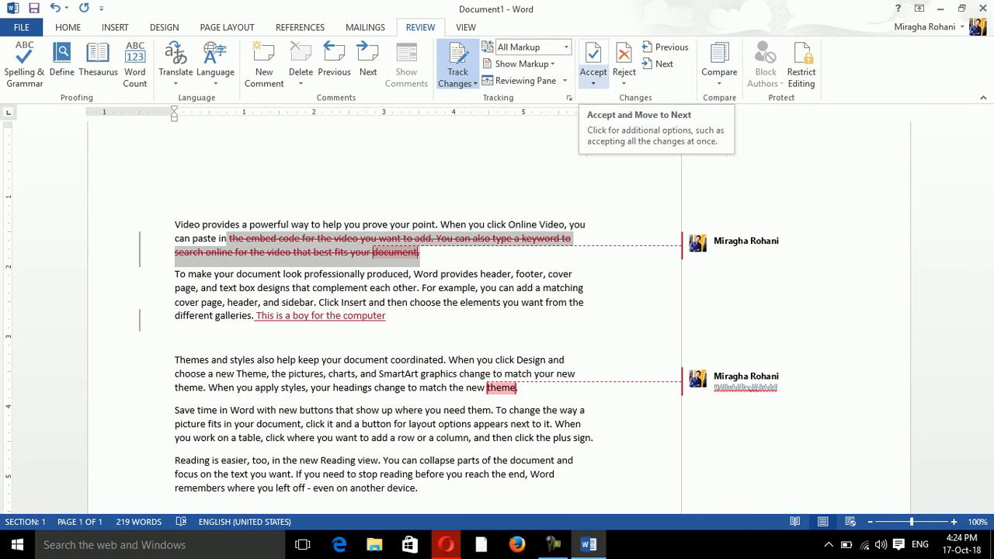
pyautogui.click(593, 78)
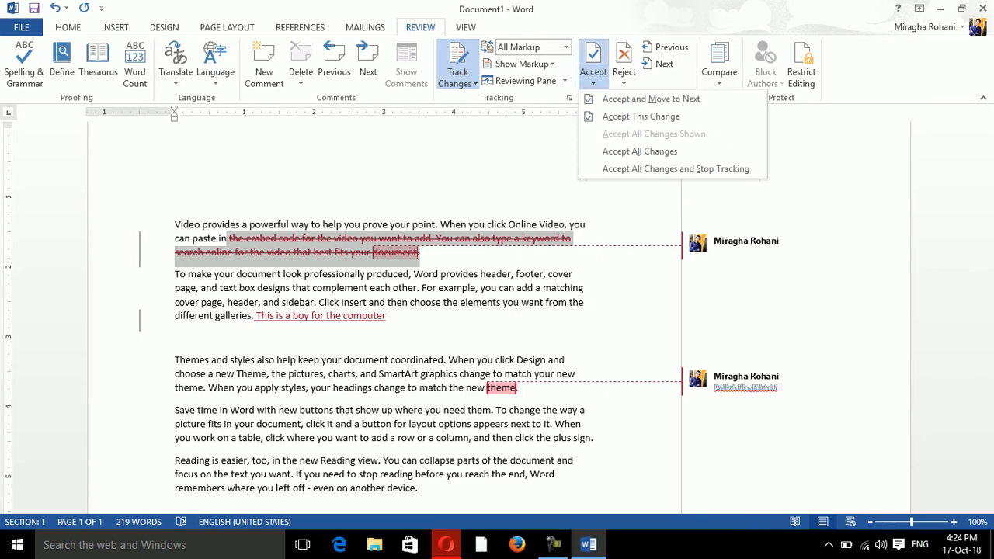
pyautogui.click(651, 98)
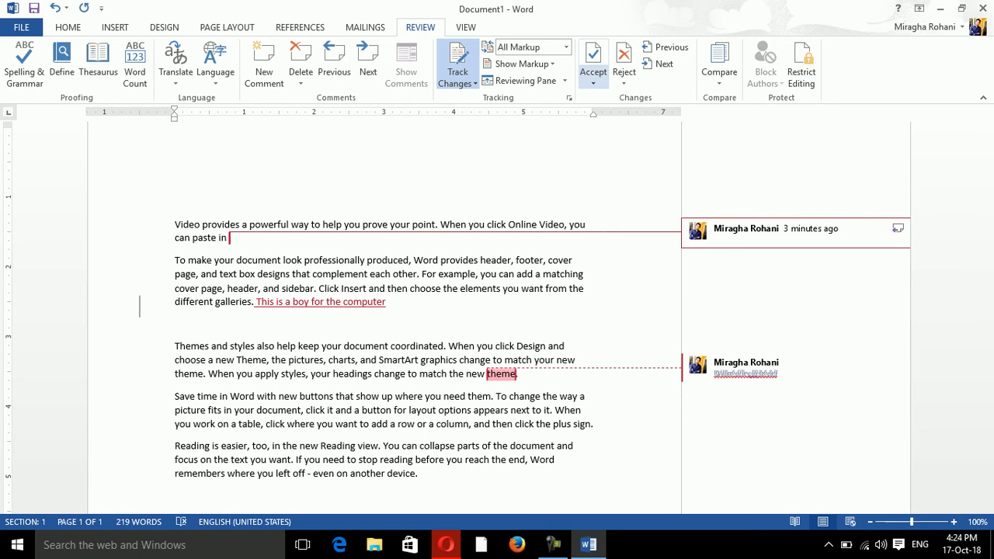
# Turn off Track Changes and accept only the tracked insertion "This is a boy for the computer"
pyautogui.click(592, 78)
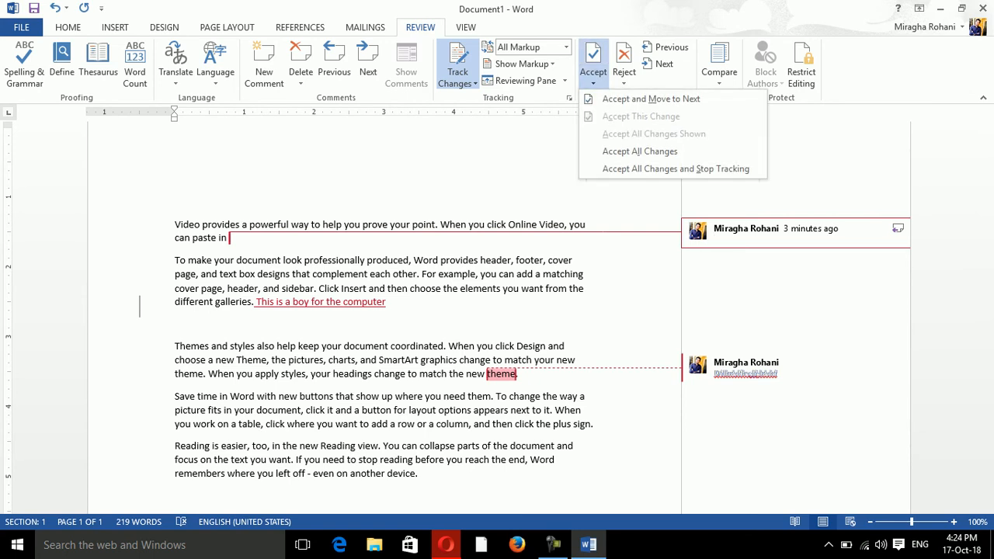
pyautogui.click(593, 78)
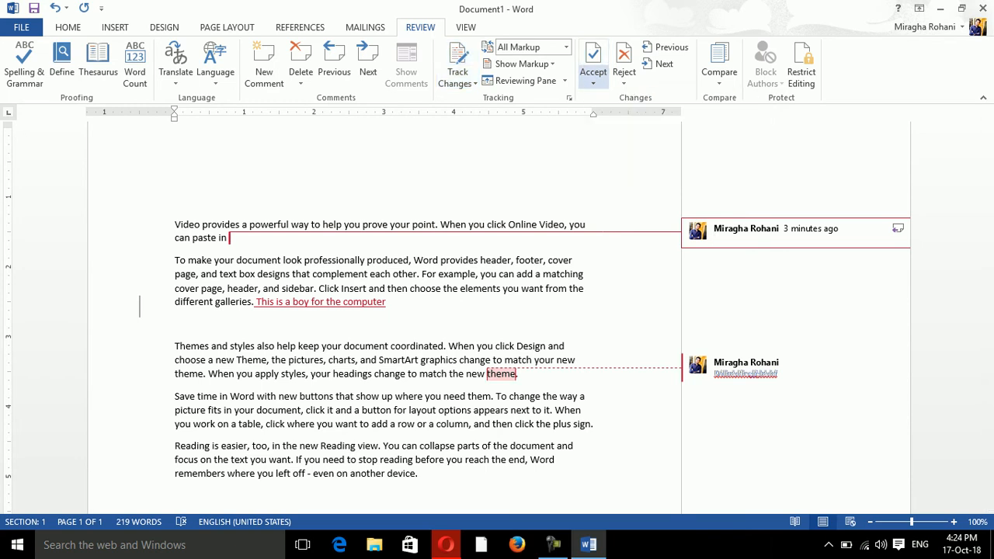
pyautogui.click(592, 78)
pyautogui.press('Return')
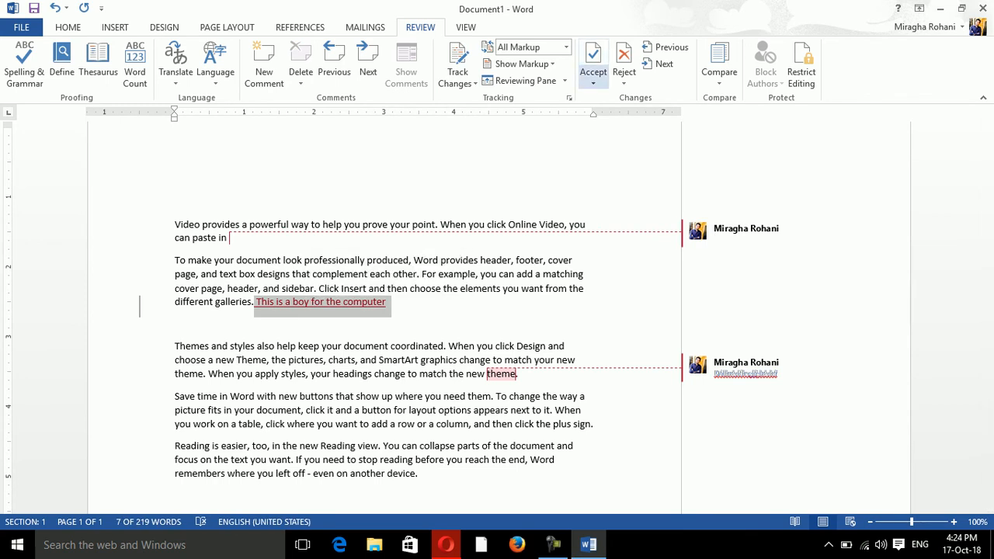
pyautogui.click(594, 78)
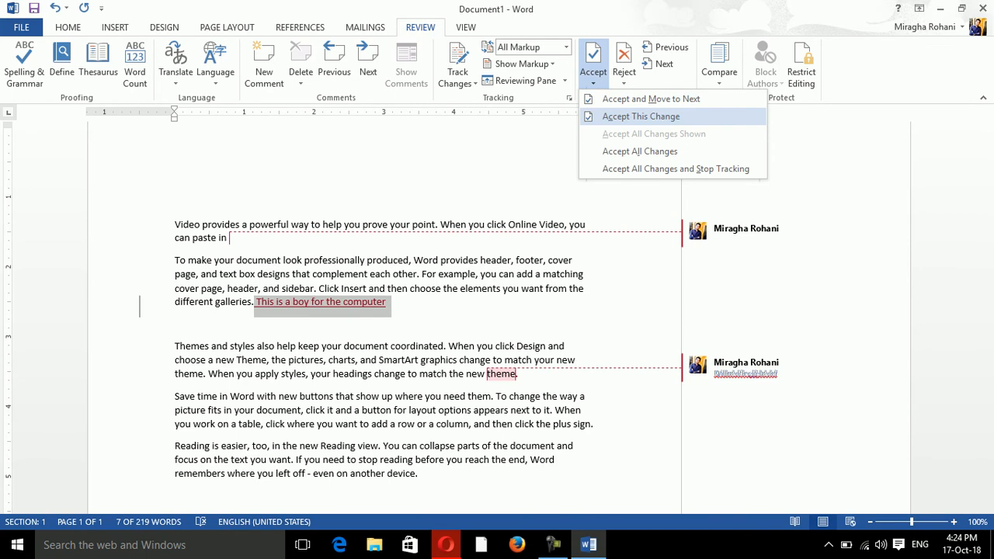
pyautogui.click(642, 116)
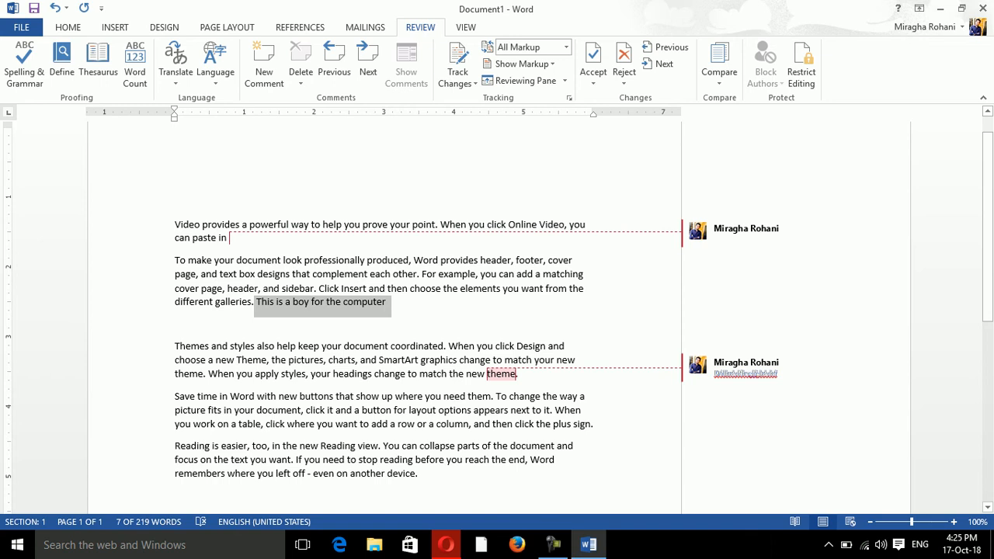
# Accept all remaining changes in the document
pyautogui.click(387, 303)
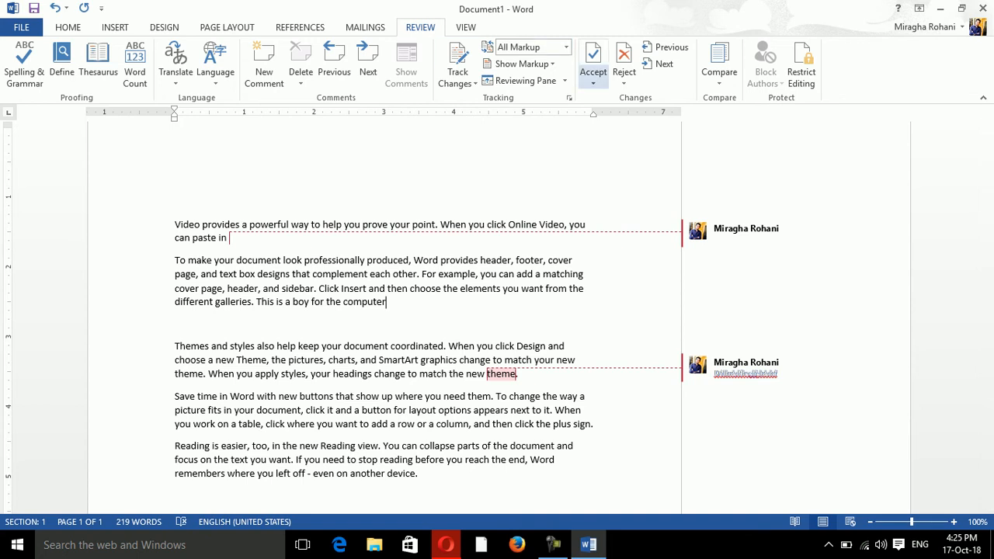
pyautogui.click(593, 77)
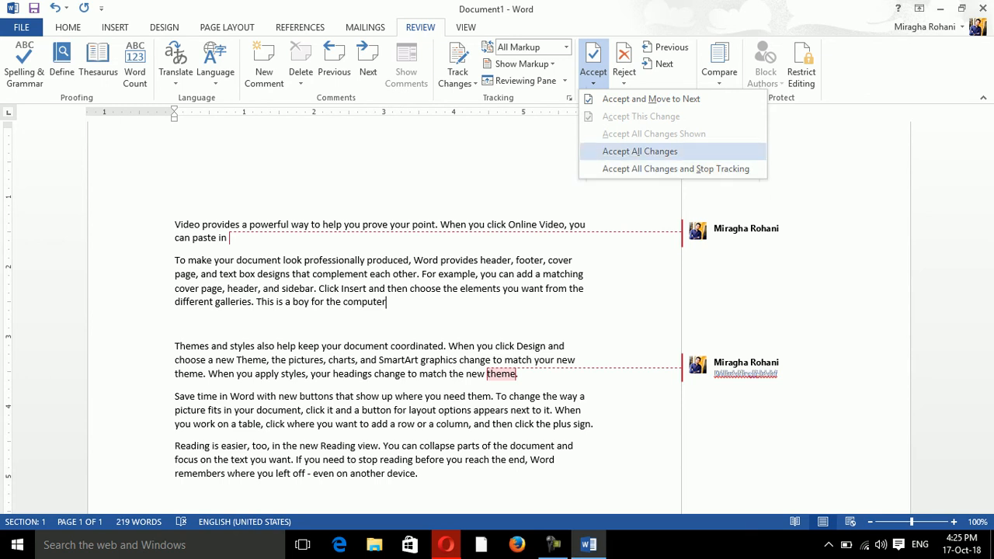
pyautogui.click(640, 151)
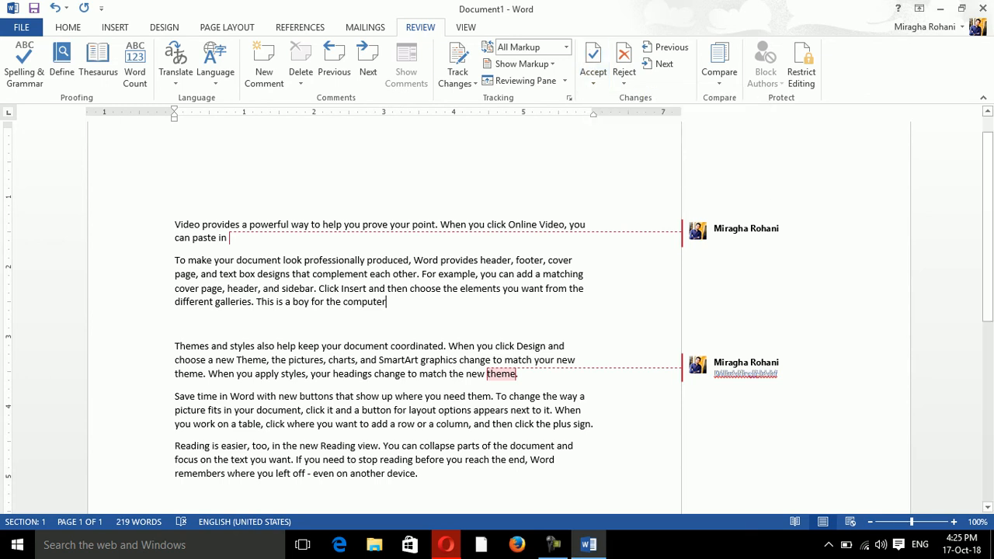
# Generate ten paragraphs of sample text at the end of the document with =rand(10)
pyautogui.moveTo(463, 460); pyautogui.dragTo(299, 396)
pyautogui.click(419, 474)
pyautogui.press('Return')
pyautogui.write('=rand()')
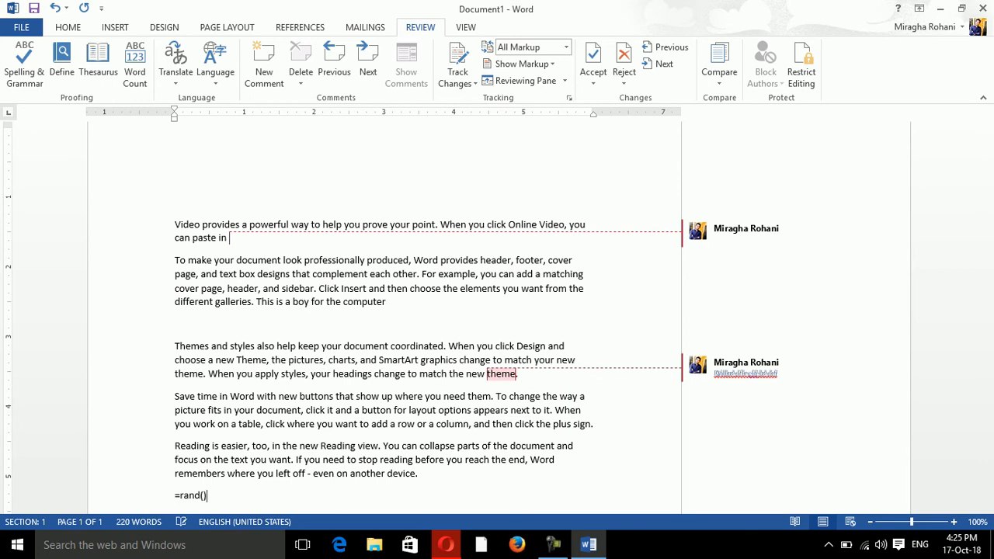
pyautogui.press('Left')
pyautogui.write('10')
pyautogui.press('Return')
# Turn on Track Changes and delete "complement each other" through "a matching" and "help keep your document" through "change to match" on page 2
pyautogui.moveTo(501, 302); pyautogui.dragTo(312, 288)
pyautogui.click(457, 78)
pyautogui.click(489, 98)
pyautogui.press('Delete')
pyautogui.moveTo(448, 366); pyautogui.dragTo(277, 338)
pyautogui.press('Delete')
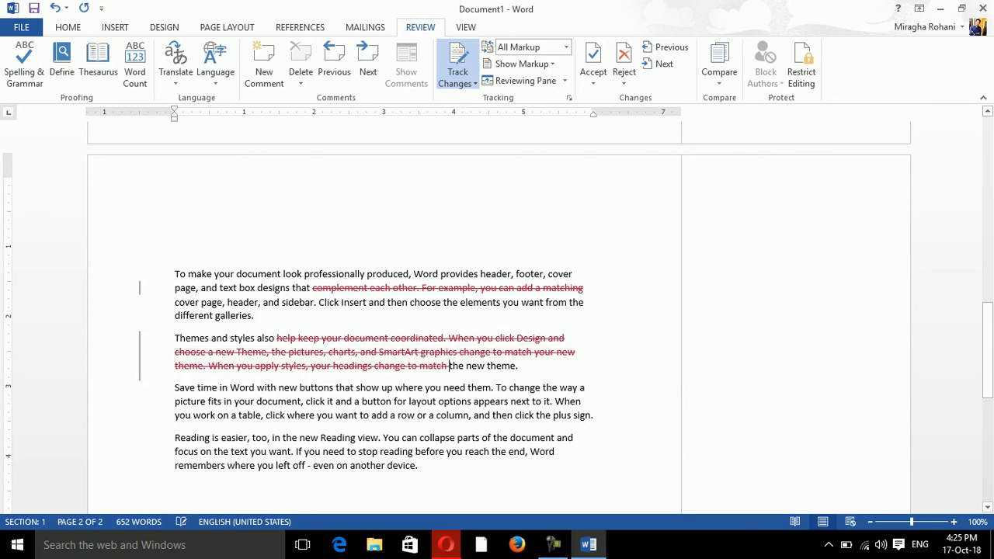
# Delete the text from "want to add a row or a column" through "even on another device." near the end of page 1
pyautogui.moveTo(987, 349); pyautogui.dragTo(987, 287)
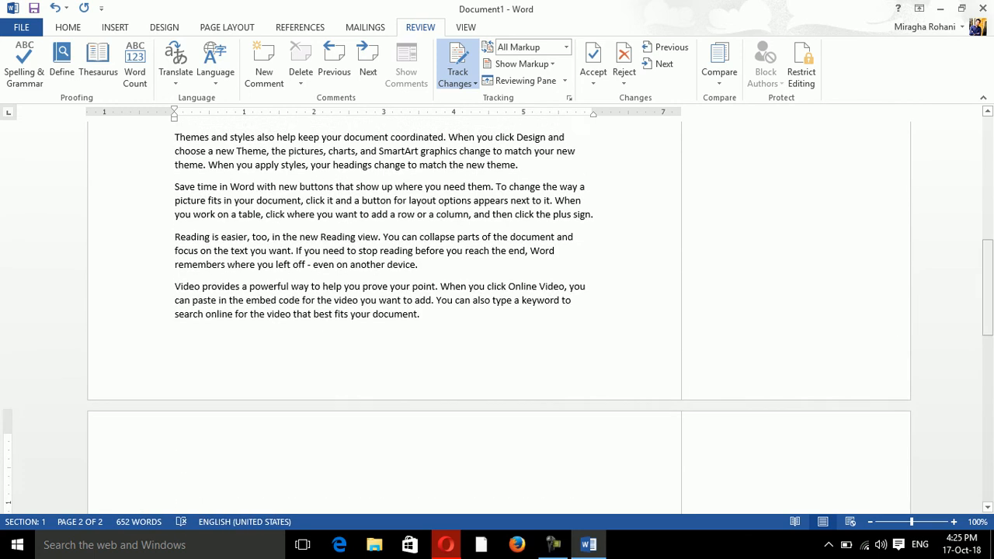
pyautogui.moveTo(419, 265); pyautogui.dragTo(335, 214)
pyautogui.press('Delete')
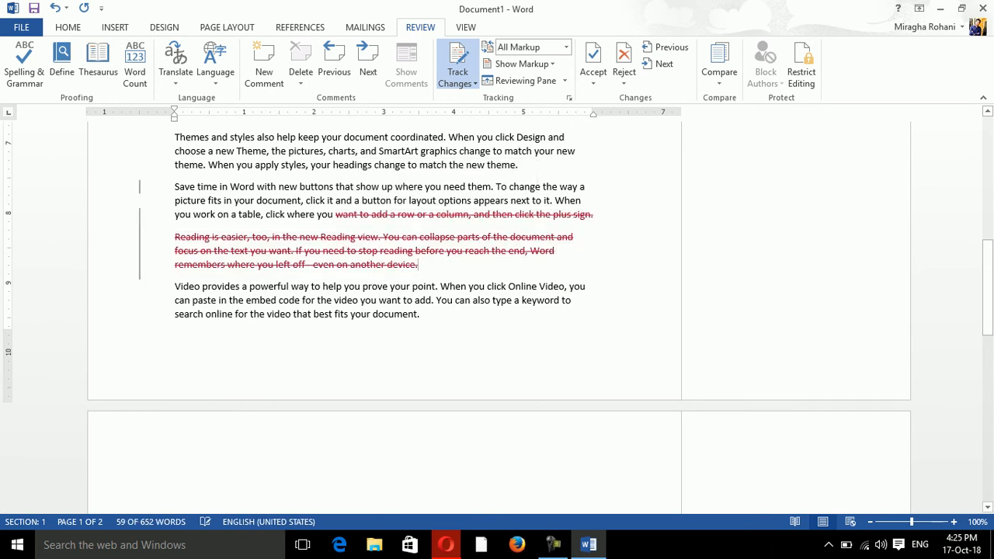
# Add the paragraph "This is all about the computer history for the BCS student" after the last "Themes and styles" paragraph on page 1
pyautogui.click(528, 165)
pyautogui.press('Return')
pyautogui.write('this ')
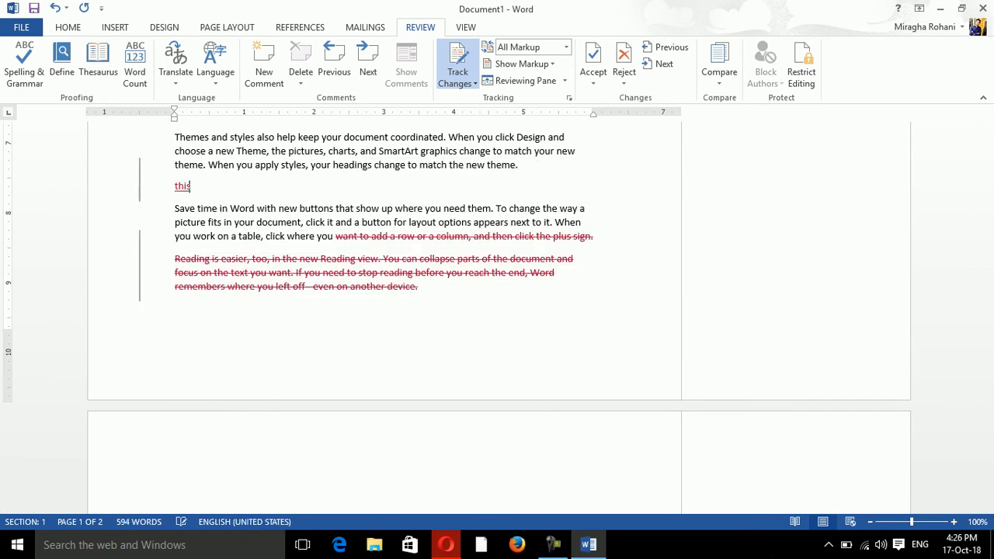
pyautogui.write('is all about it')
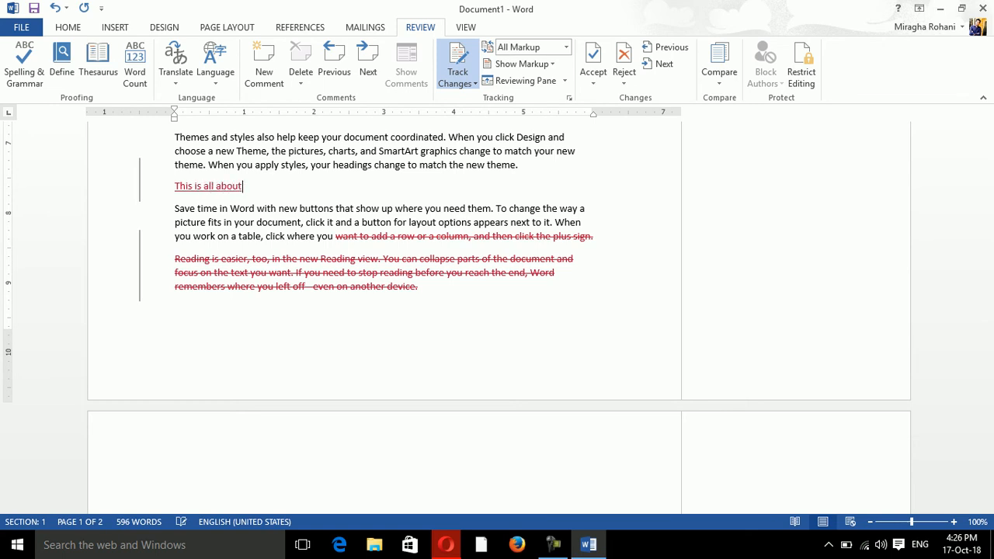
pyautogui.press('BackSpace')
pyautogui.press('BackSpace')
pyautogui.write('the computer hes')
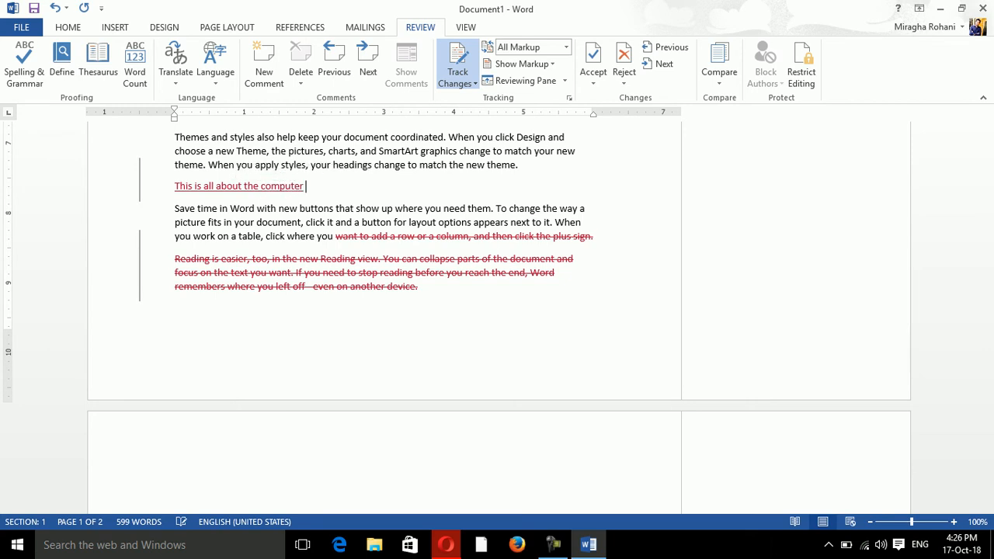
pyautogui.press('BackSpace')
pyautogui.press('BackSpace')
pyautogui.write('istory for the B')
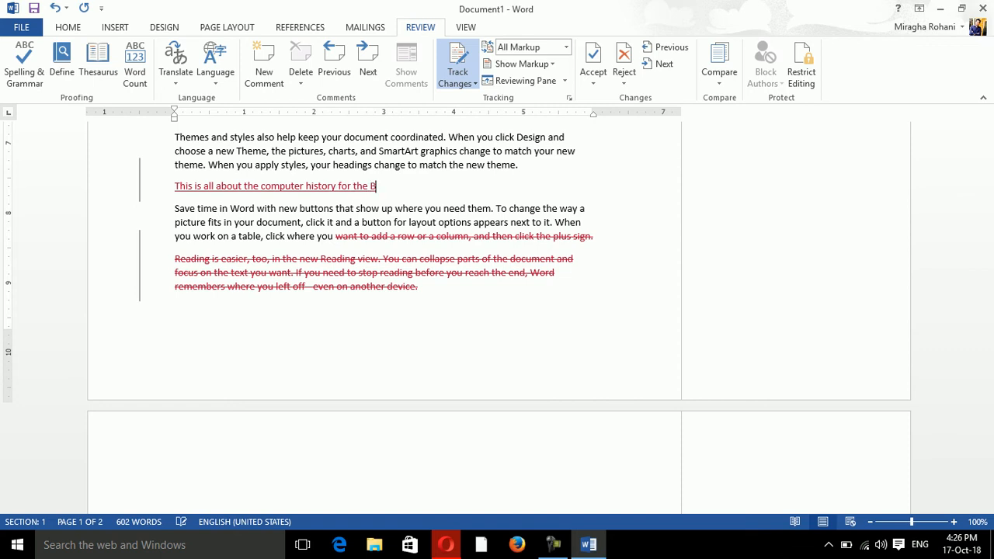
pyautogui.write('CS student')
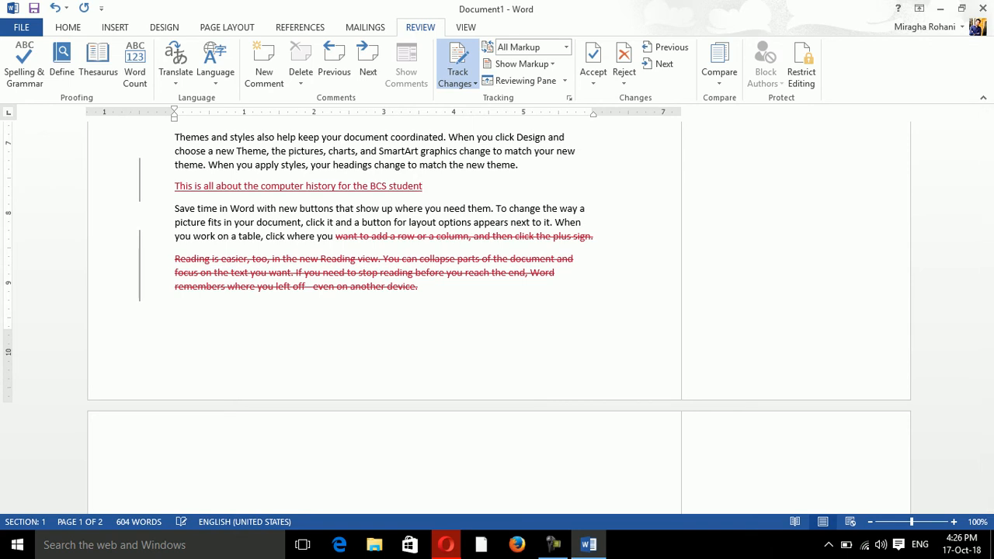
# Accept all tracked changes in the document with Accept All Changes and check the result through page 2
pyautogui.scroll(7, 497, 311)
pyautogui.scroll(2, 388, 311)
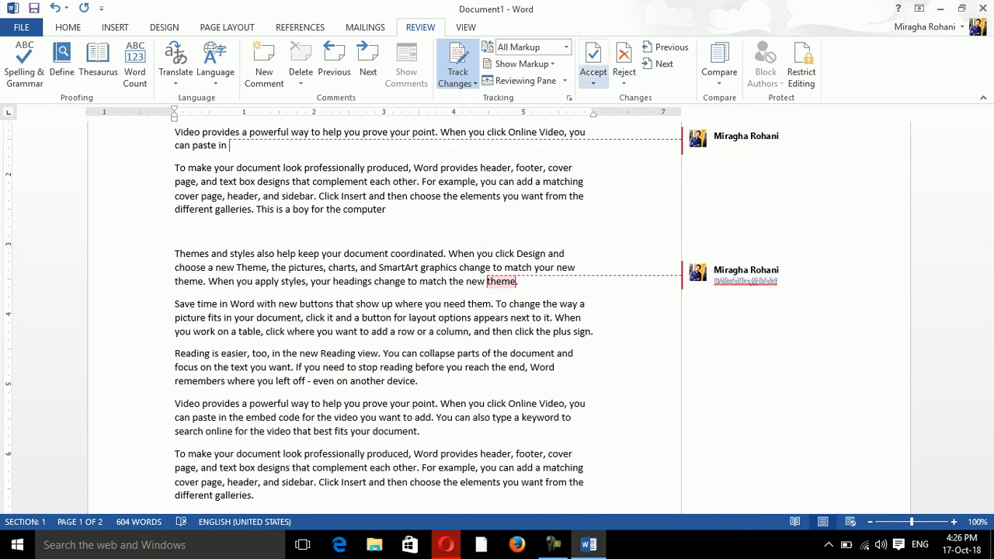
pyautogui.click(593, 78)
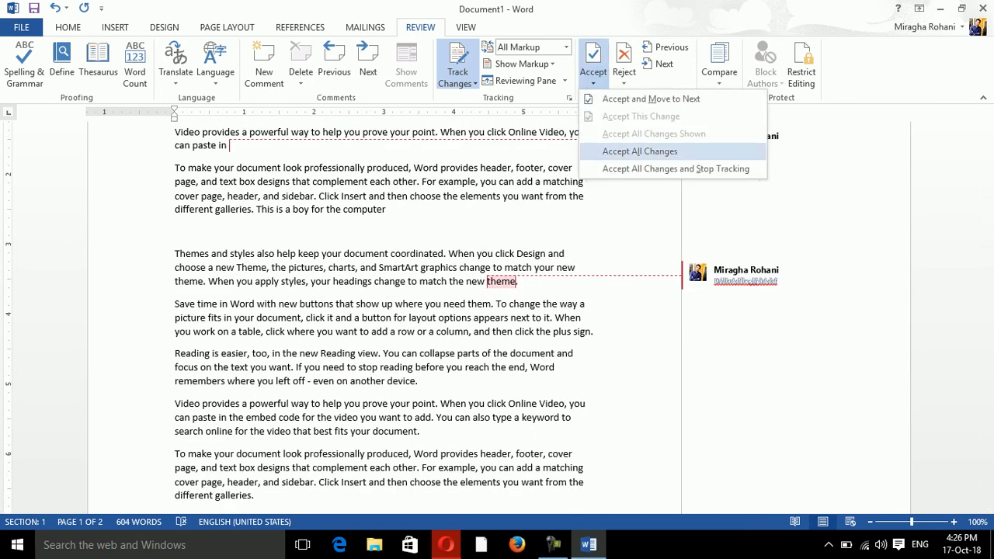
pyautogui.click(640, 151)
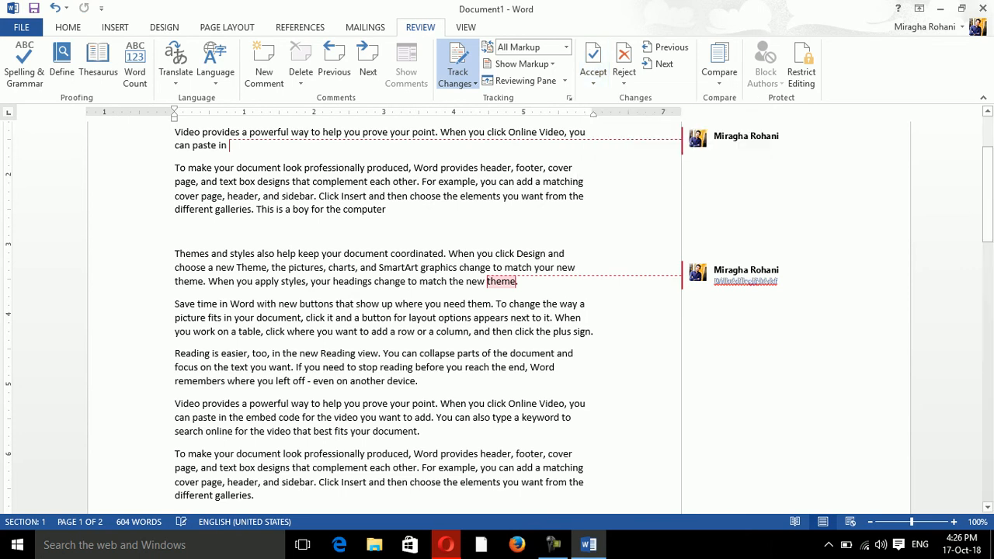
pyautogui.moveTo(987, 197); pyautogui.dragTo(988, 365)
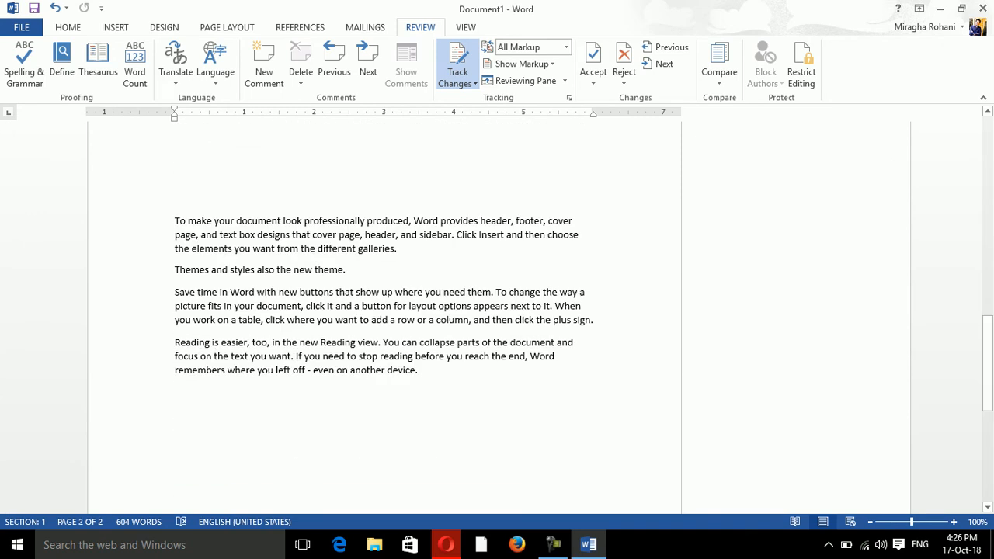
# Switch Track Changes off, view the options for accepting changes, and switch tracking back on
pyautogui.click(459, 81)
pyautogui.press('Escape')
pyautogui.click(593, 78)
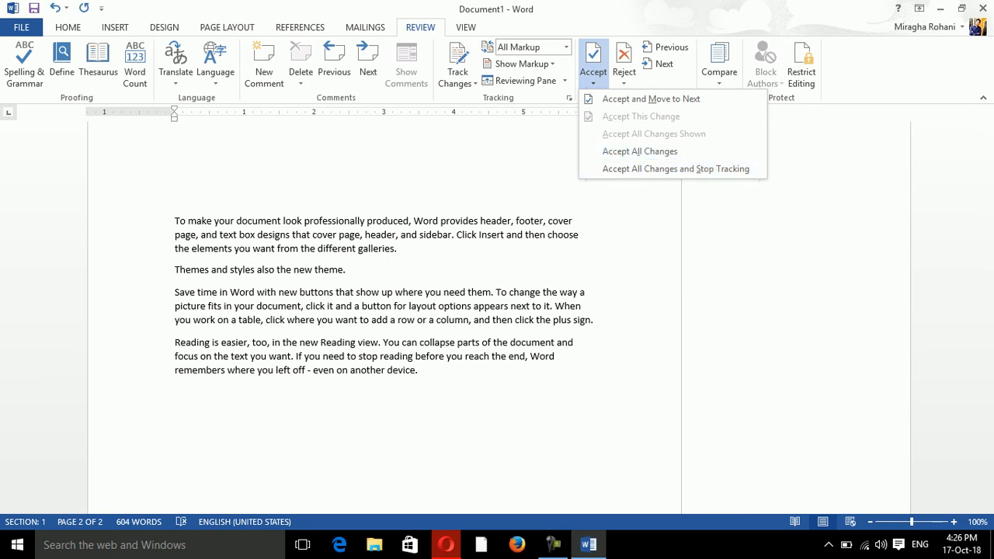
pyautogui.click(459, 82)
pyautogui.click(492, 98)
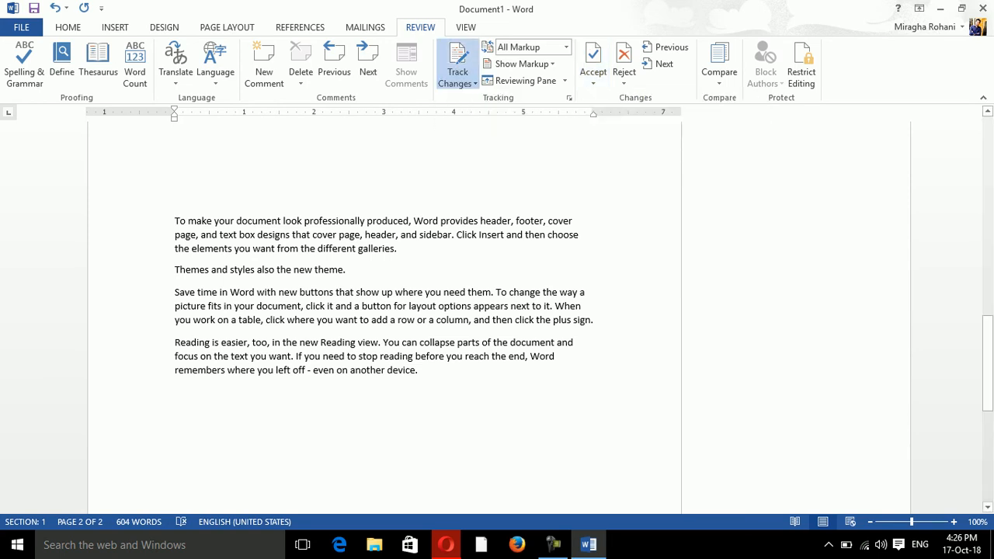
# Delete "professionally produced" through "you want from" and the paragraph "Save time in Word" through "click where you" near the end of page 1
pyautogui.scroll(8, 384, 317)
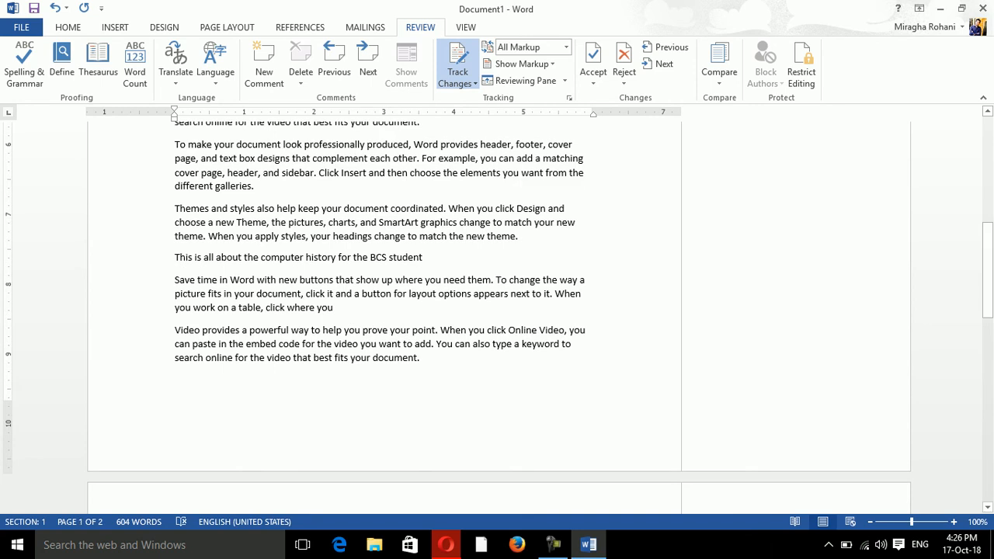
pyautogui.click(124, 259)
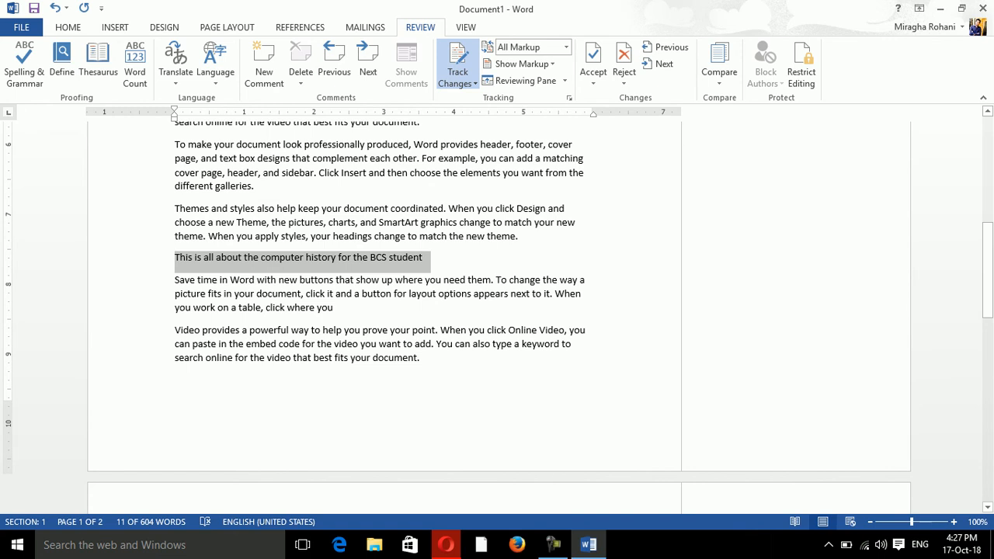
pyautogui.moveTo(567, 172); pyautogui.dragTo(305, 144)
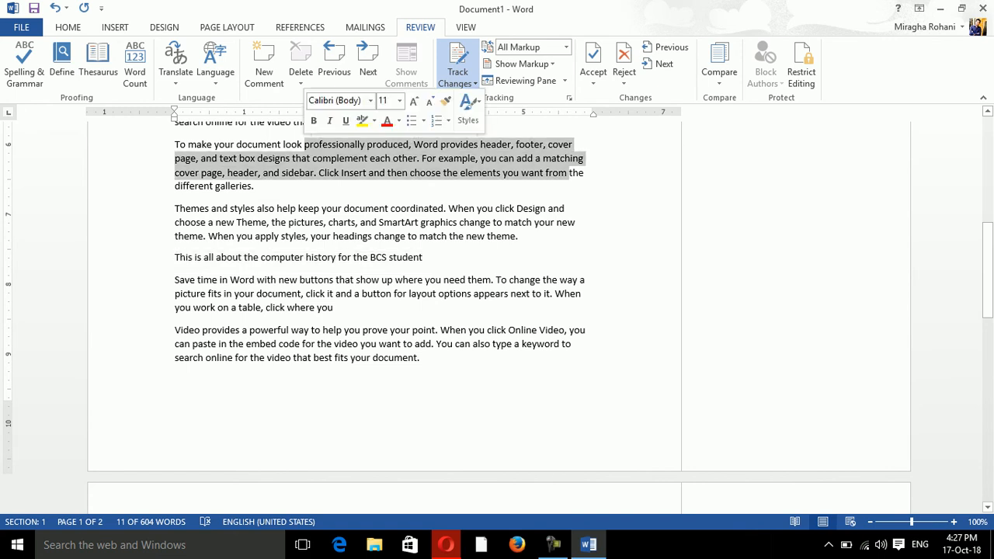
pyautogui.press('Delete')
pyautogui.moveTo(333, 307); pyautogui.dragTo(175, 280)
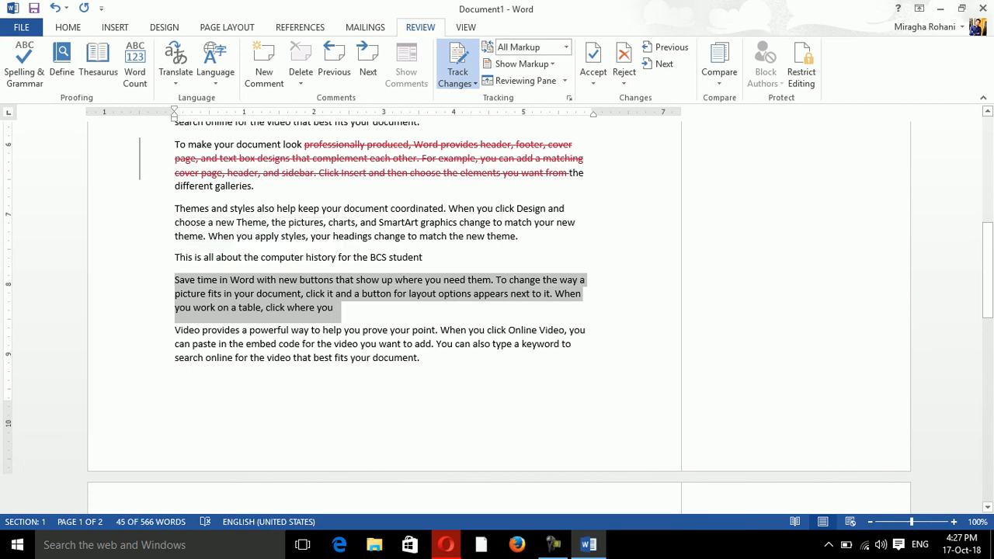
pyautogui.press('Delete')
# Accept all changes and stop tracking in a single operation
pyautogui.click(594, 78)
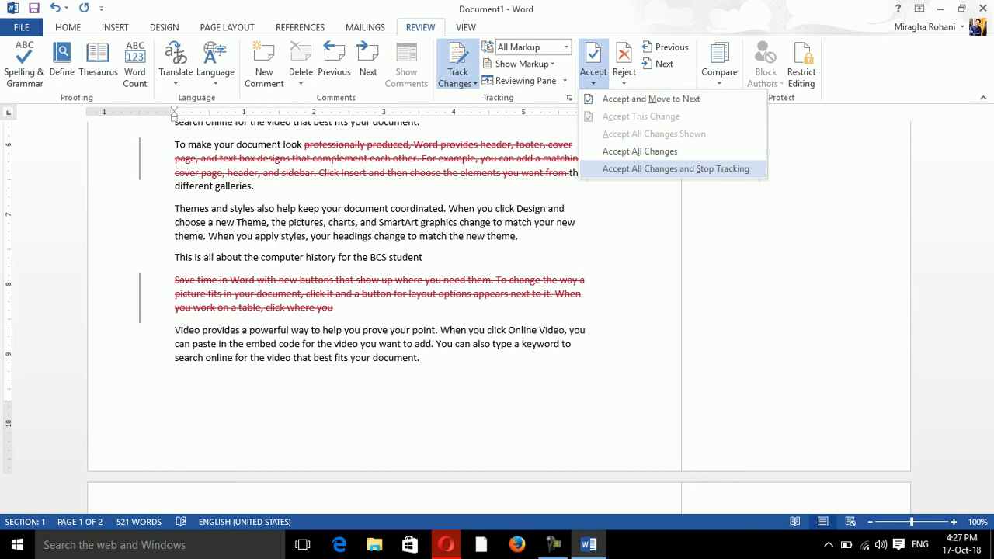
pyautogui.click(676, 168)
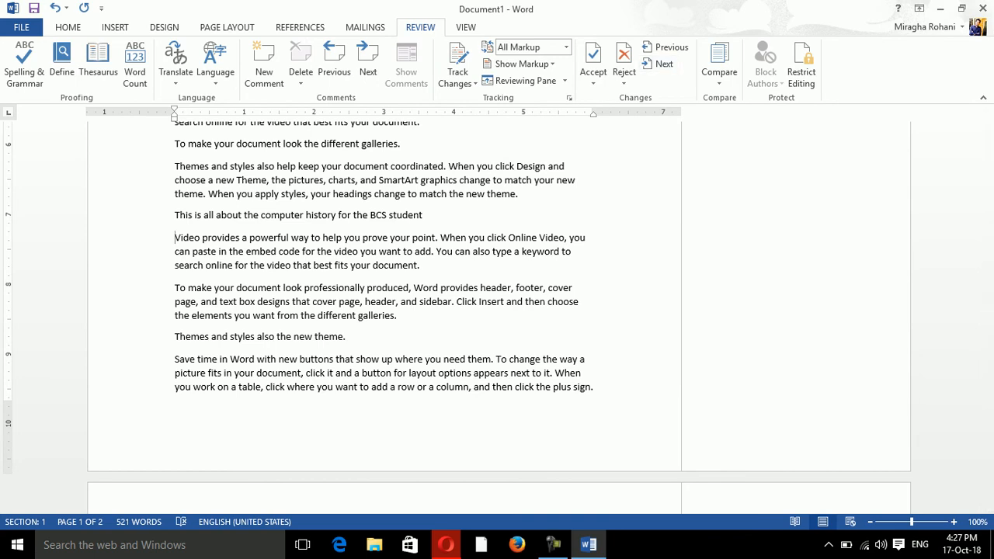
pyautogui.click(593, 78)
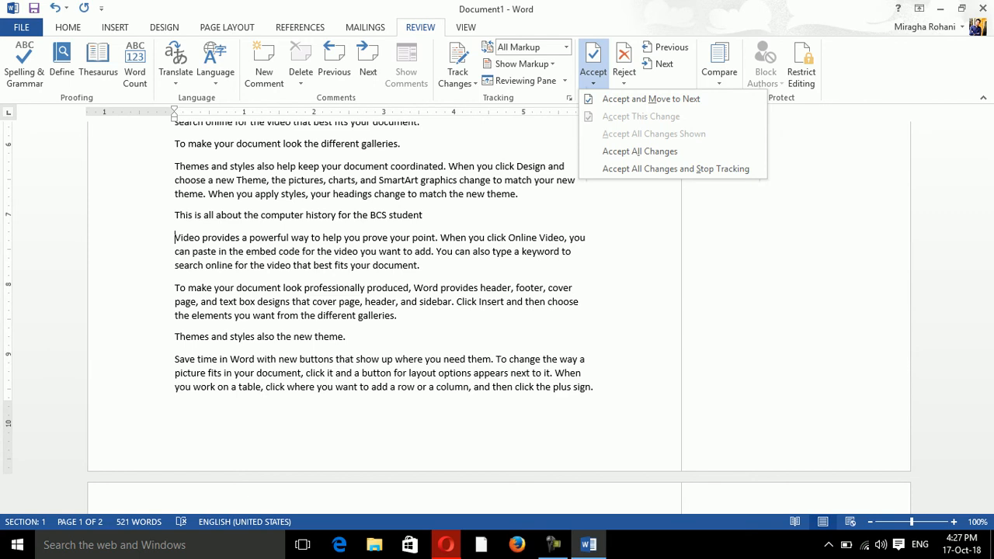
# Turn Track Changes back on and place the cursor after "BCS student" on page 1
pyautogui.click(115, 27)
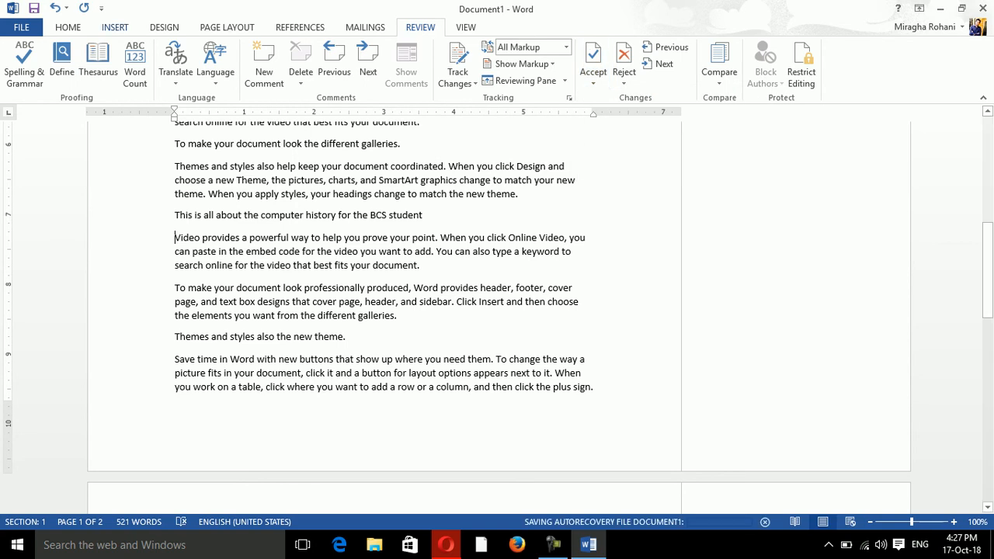
pyautogui.click(471, 47)
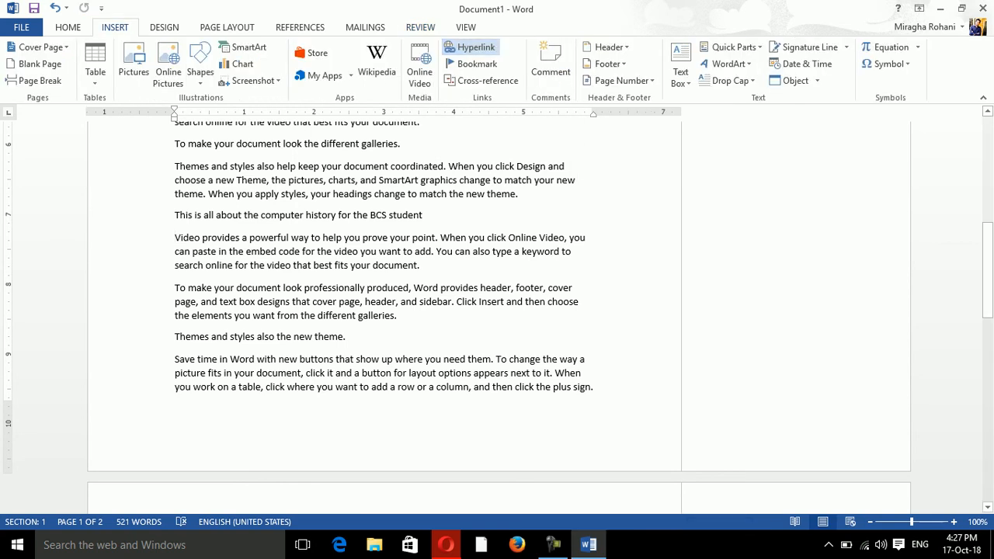
pyautogui.click(710, 143)
pyautogui.click(420, 27)
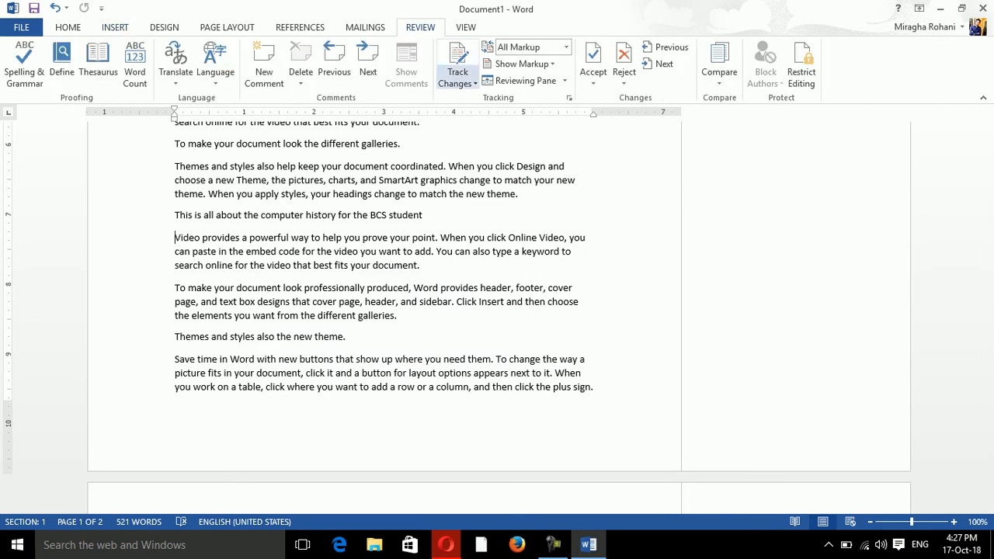
pyautogui.click(458, 78)
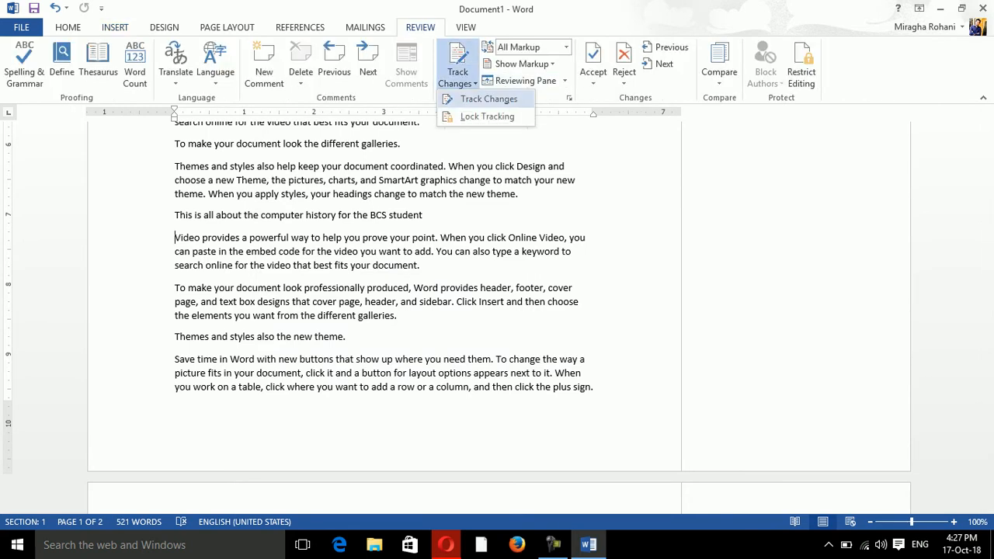
pyautogui.click(488, 124)
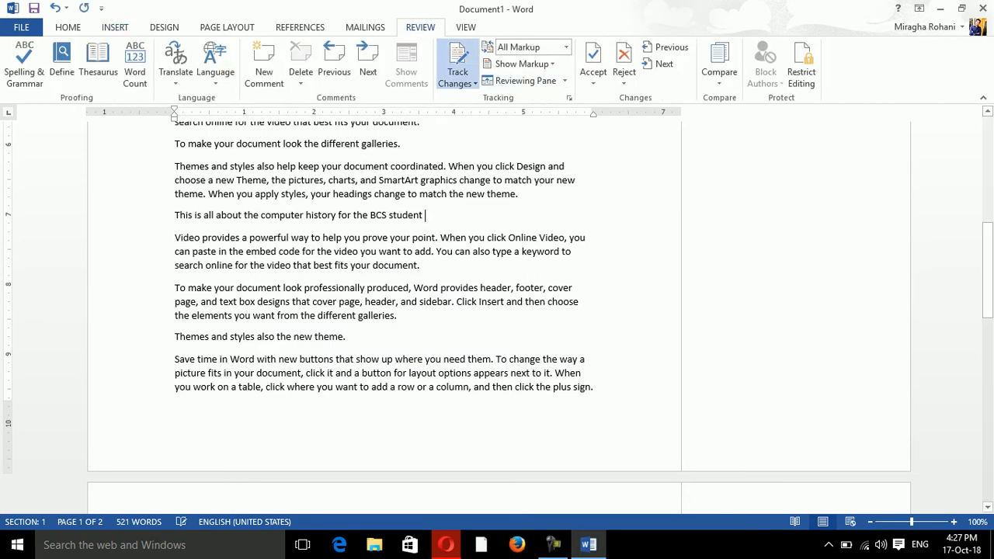
# Start inserting a picture and look through the Saved Pictures, Camera Roll and Downloads folders for an image
pyautogui.click(115, 27)
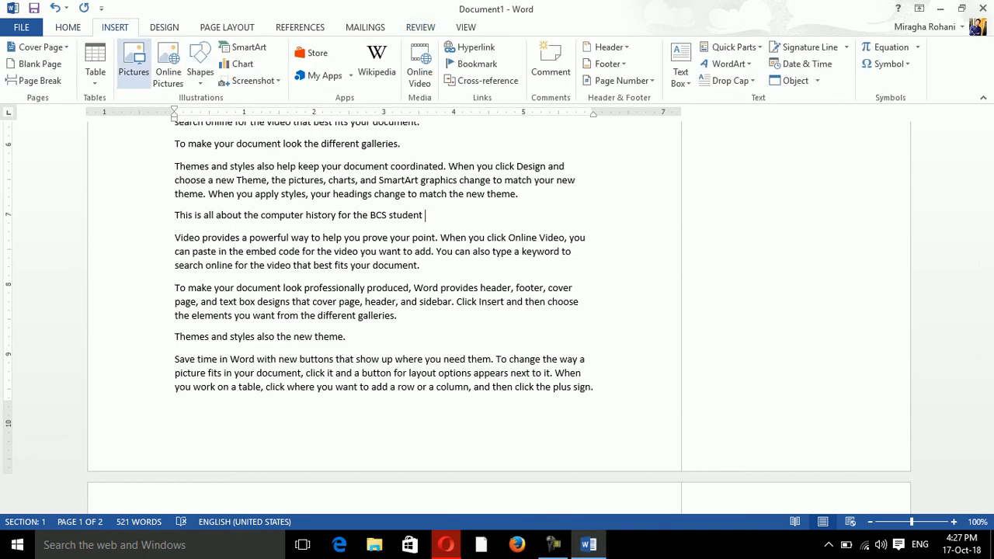
pyautogui.click(134, 62)
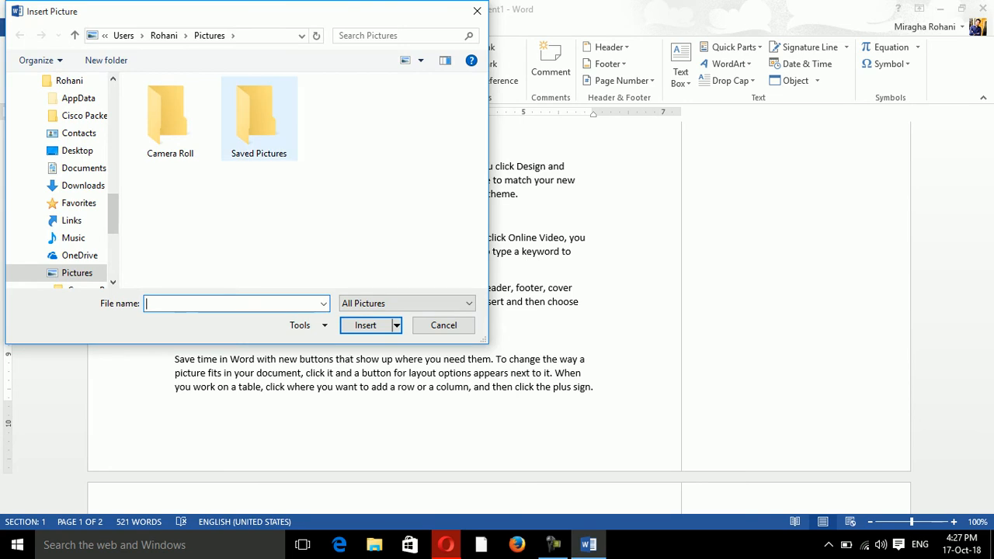
pyautogui.doubleClick(258, 117)
pyautogui.press('BackSpace')
pyautogui.doubleClick(173, 133)
pyautogui.press('BackSpace')
pyautogui.press('BackSpace')
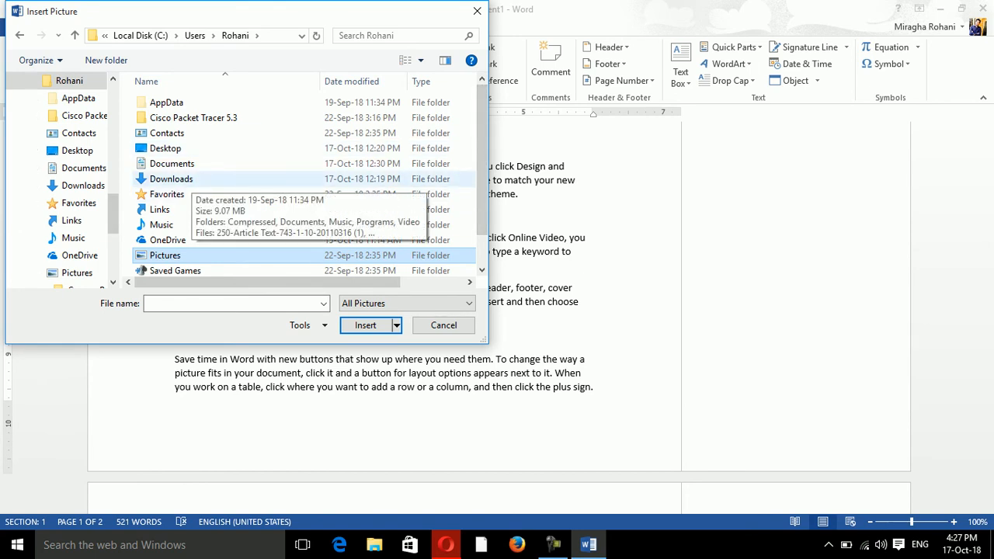
pyautogui.click(191, 180)
pyautogui.doubleClick(191, 180)
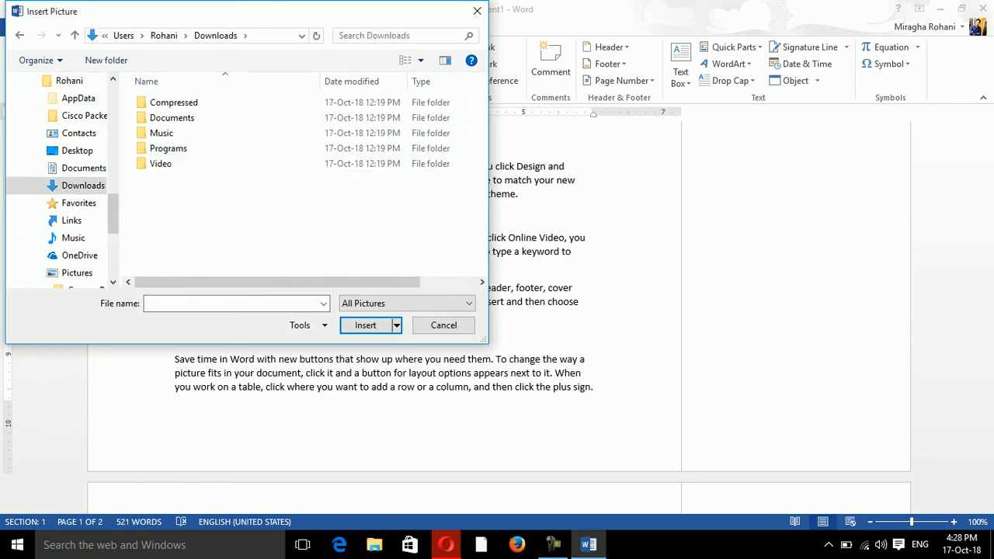
pyautogui.doubleClick(186, 148)
pyautogui.press('BackSpace')
pyautogui.press('BackSpace')
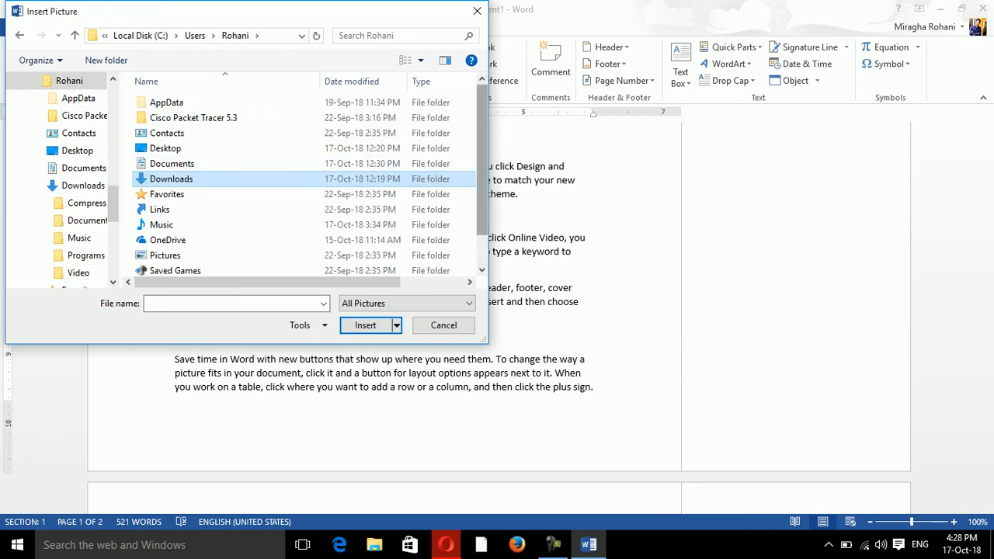
# Insert the picture "Capture 3" from New Volume (F:) after the "BCS student" line
pyautogui.scroll(-1, 302, 179)
pyautogui.scroll(-5, 113, 203)
pyautogui.moveTo(114, 247); pyautogui.dragTo(113, 255)
pyautogui.click(72, 239)
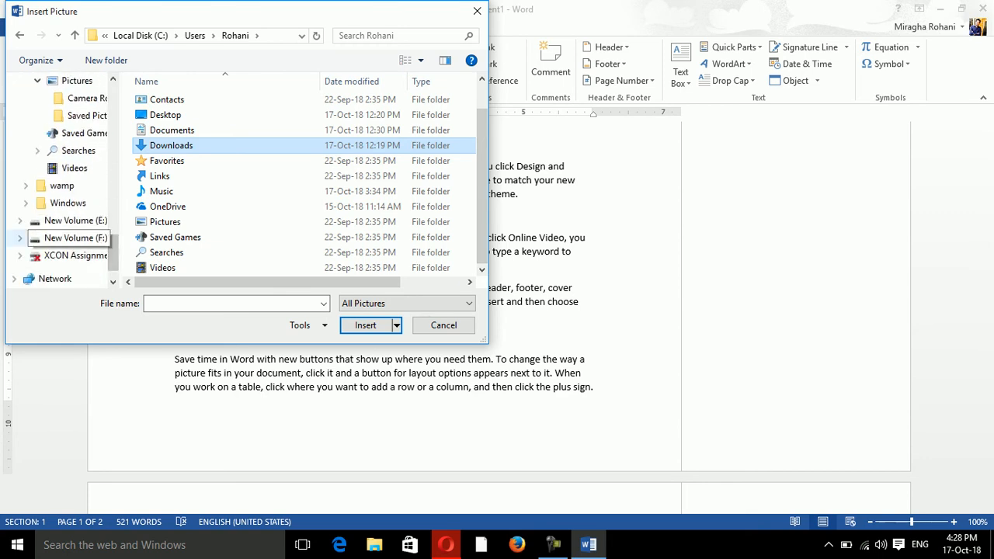
pyautogui.click(171, 225)
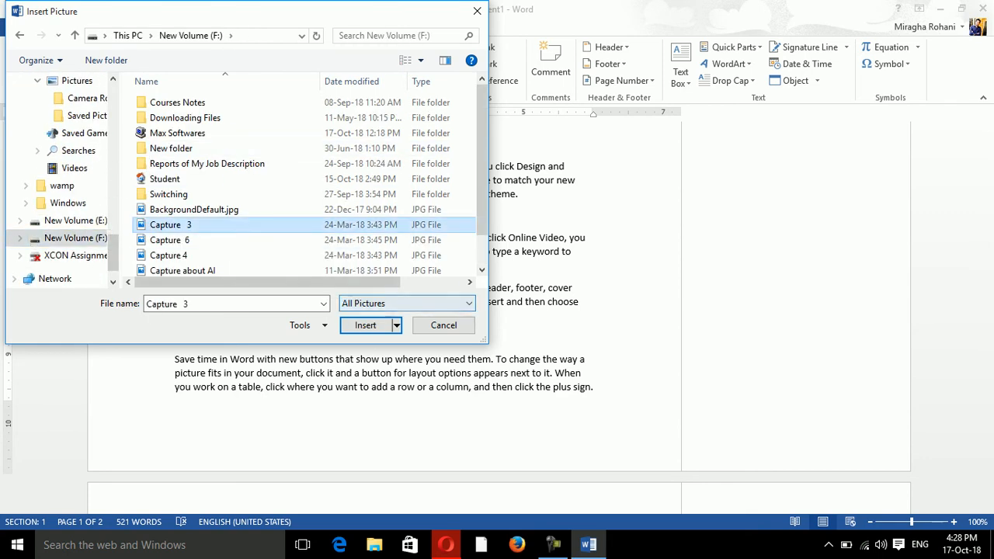
pyautogui.click(365, 325)
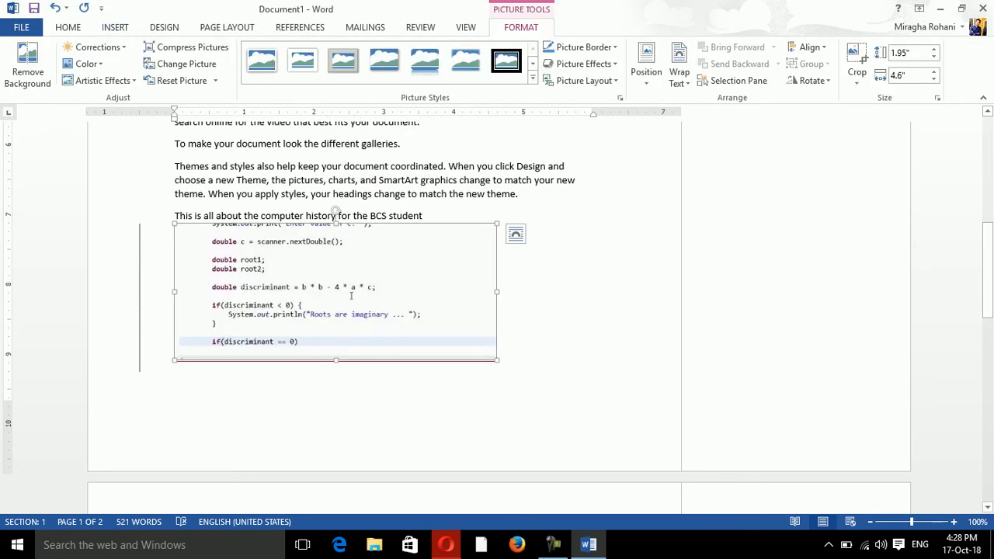
# Reject the tracked insertion of the code picture, move to the next change, and view the remaining reject options
pyautogui.moveTo(987, 263)
pyautogui.mouseDown()
pyautogui.moveTo(988, 311)
pyautogui.moveTo(987, 282)
pyautogui.mouseUp()
pyautogui.scroll(2, 351, 191)
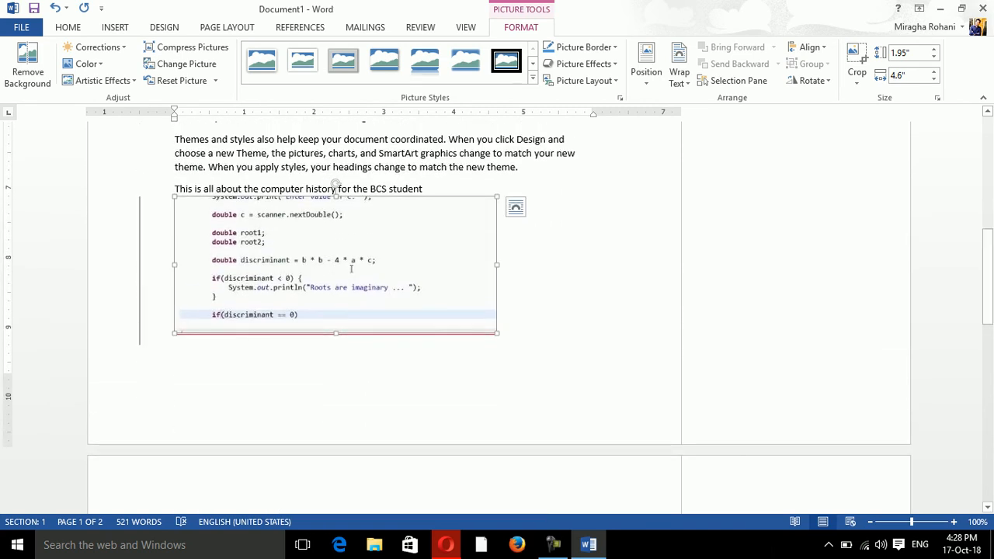
pyautogui.click(420, 27)
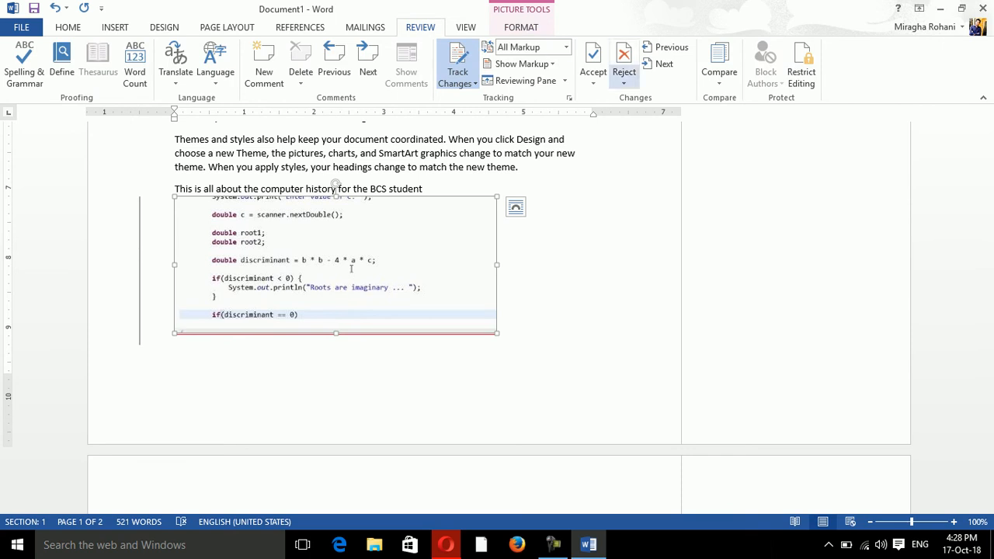
pyautogui.click(593, 78)
pyautogui.click(623, 78)
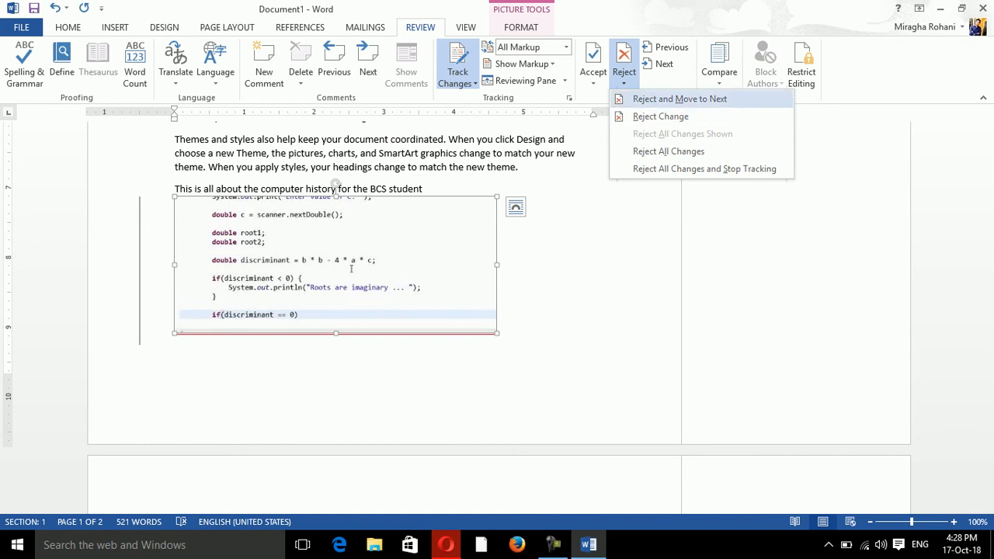
pyautogui.click(679, 98)
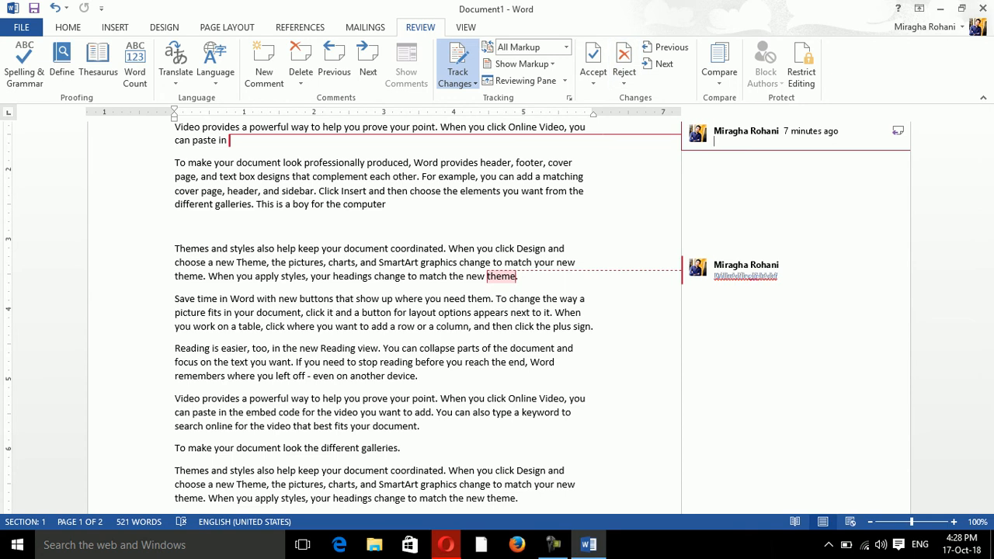
pyautogui.click(624, 74)
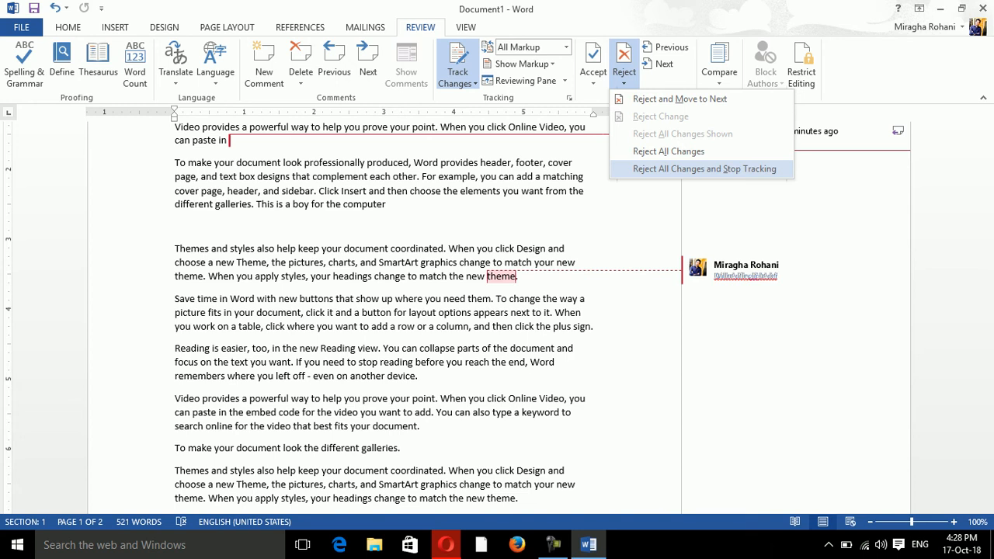
# Fill the blank paragraph after "This is a boy for the computer" with nine lines of filler text, from "Lf;gkdflkgkdgdf" to "g"
pyautogui.click(388, 205)
pyautogui.moveTo(387, 206); pyautogui.dragTo(186, 232)
pyautogui.click(177, 228)
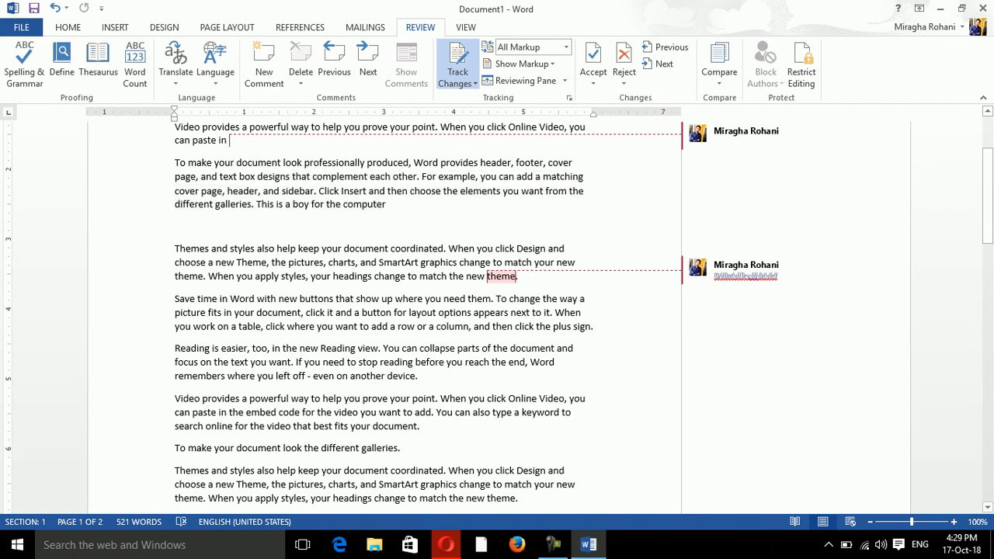
pyautogui.write('Lf;gkdflkgkdgdf')
pyautogui.press('Return')
pyautogui.write('Gdf G Dfg Dfg Dfg Df ')
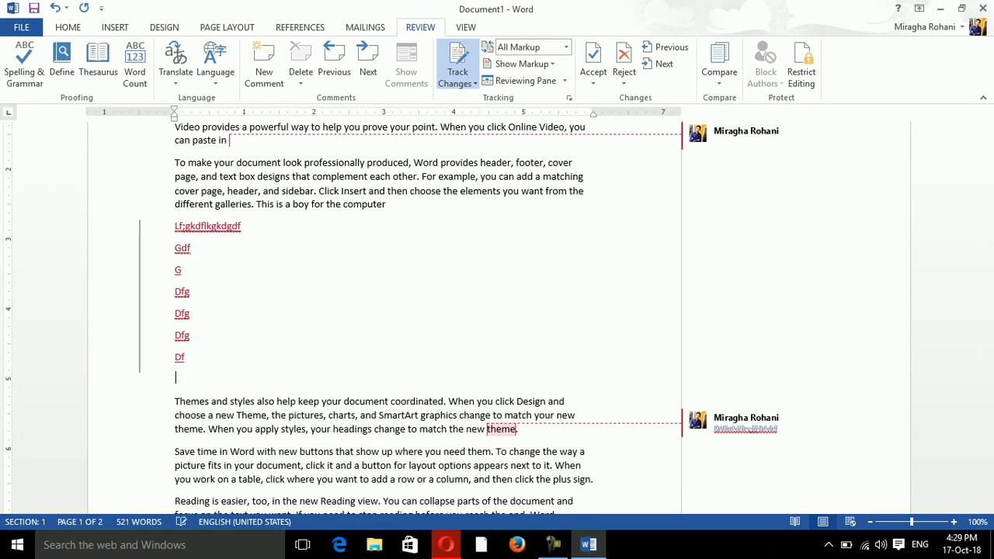
pyautogui.write('Gdf')
pyautogui.press('Return')
pyautogui.write('g')
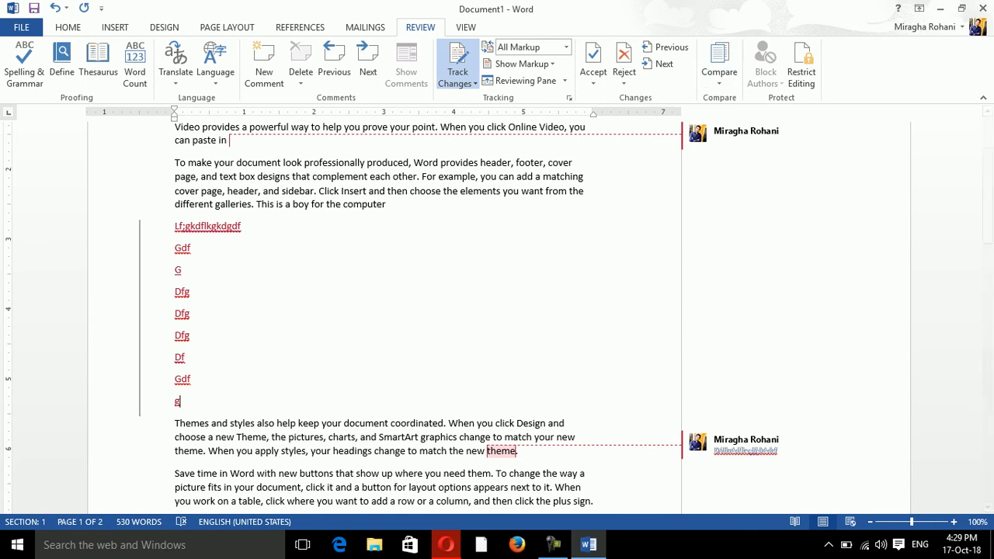
# Reject all tracked changes, including the filler lines after "This is a boy for the computer", and stop tracking
pyautogui.click(624, 78)
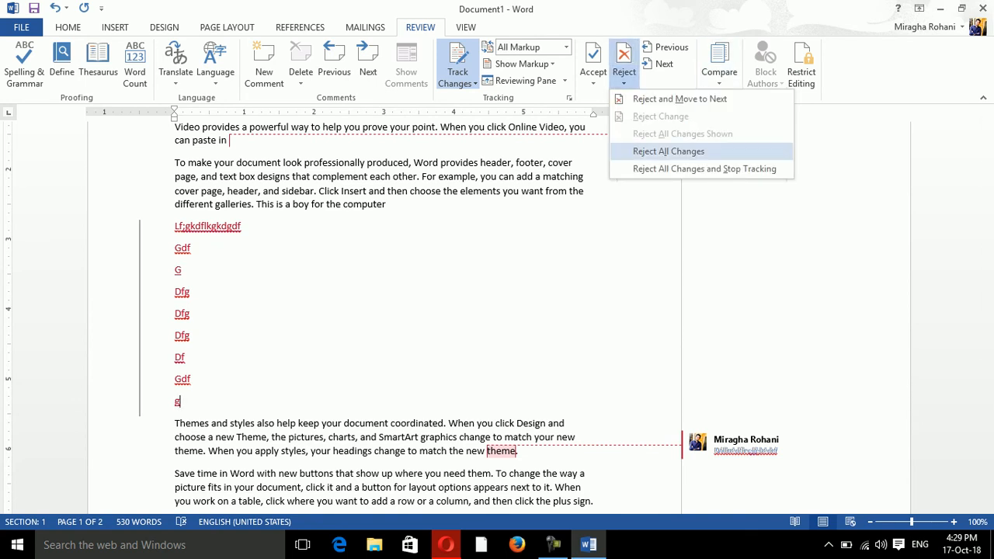
pyautogui.click(703, 169)
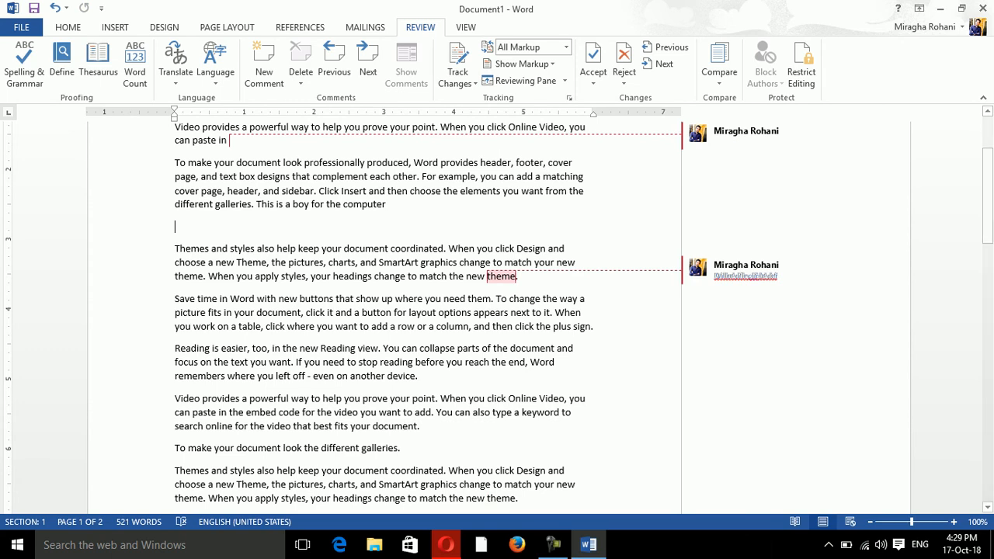
pyautogui.hotkey('ctrl', 'shift', 'e')
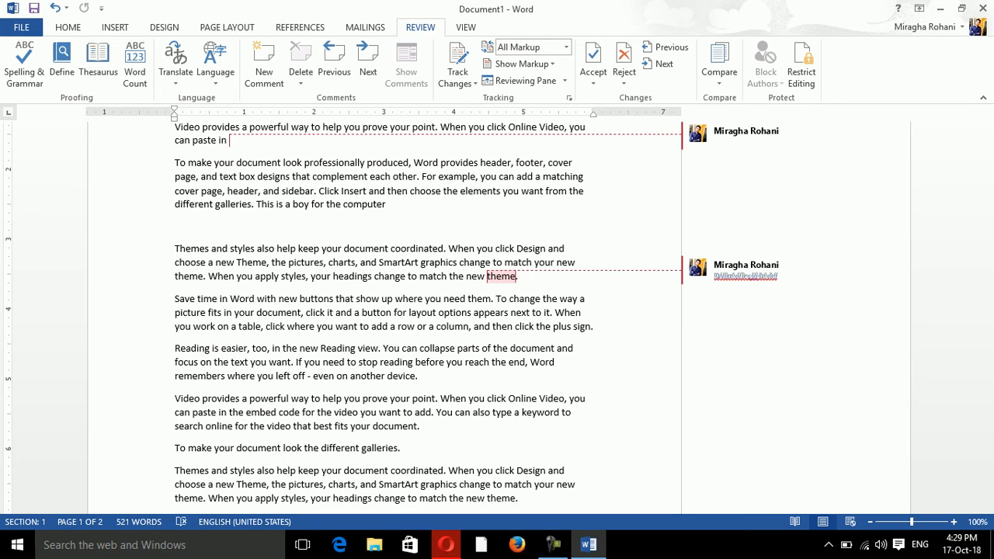
# Step backward through the document's remaining markup with the Previous change command
pyautogui.click(666, 47)
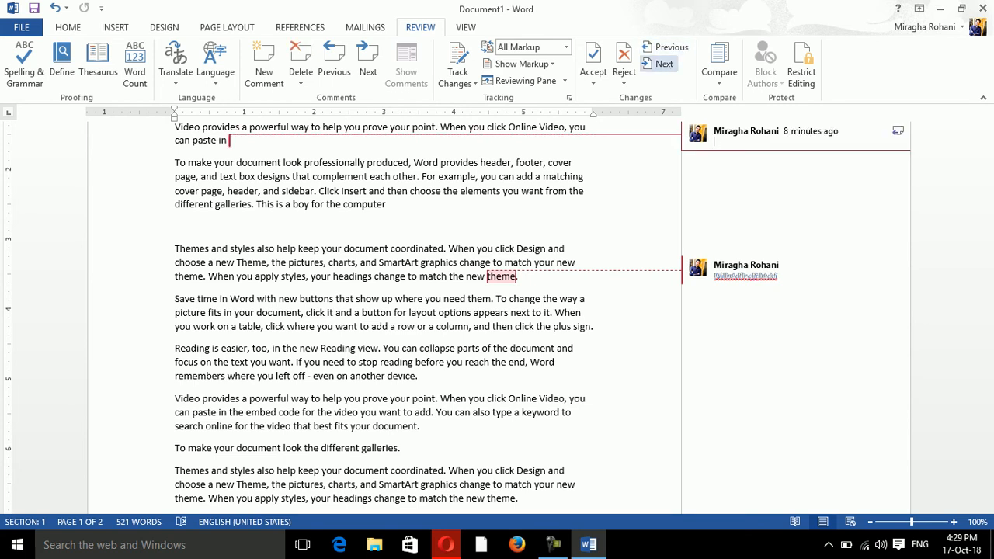
pyautogui.click(666, 48)
pyautogui.click(666, 47)
pyautogui.click(666, 47)
pyautogui.click(667, 47)
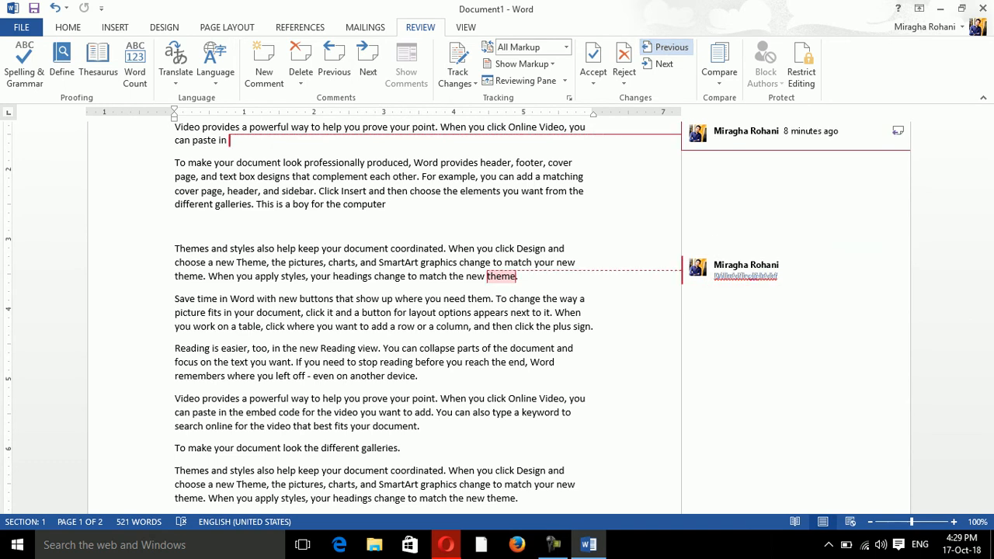
pyautogui.click(666, 47)
pyautogui.click(666, 47)
# Turn on Track Changes and delete the text from "too, in the new Reading view" to "If you need to stop reading"
pyautogui.moveTo(988, 173); pyautogui.dragTo(988, 184)
pyautogui.click(458, 81)
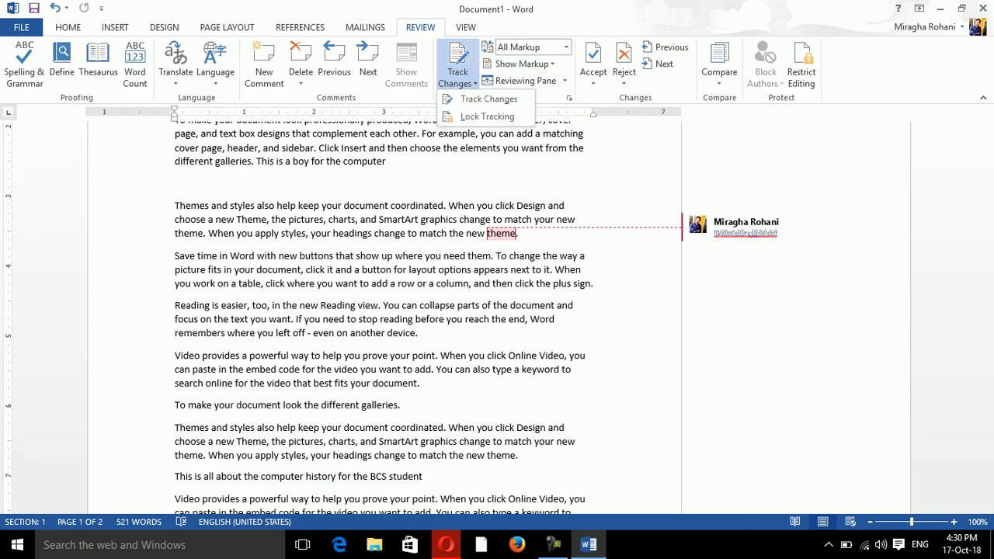
pyautogui.click(488, 99)
pyautogui.moveTo(415, 318); pyautogui.dragTo(251, 305)
pyautogui.press('Delete')
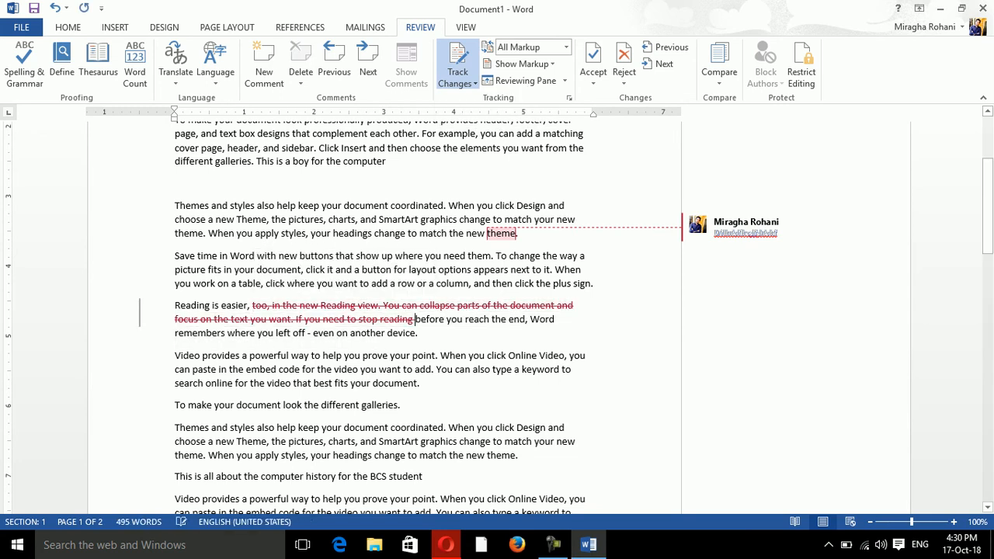
# Step back and forth between the tracked deletion and the comments with the Previous and Next change commands
pyautogui.click(667, 48)
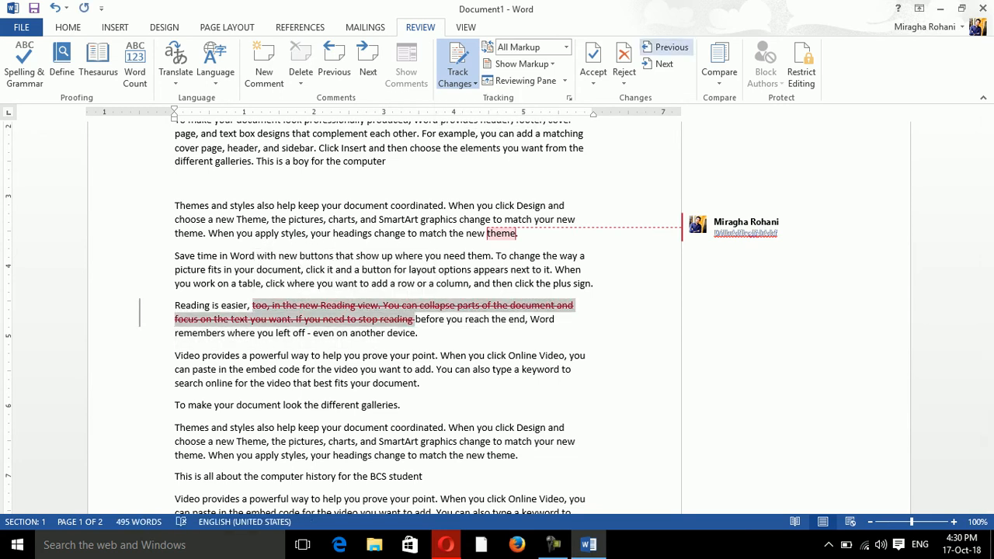
pyautogui.click(667, 47)
pyautogui.click(664, 64)
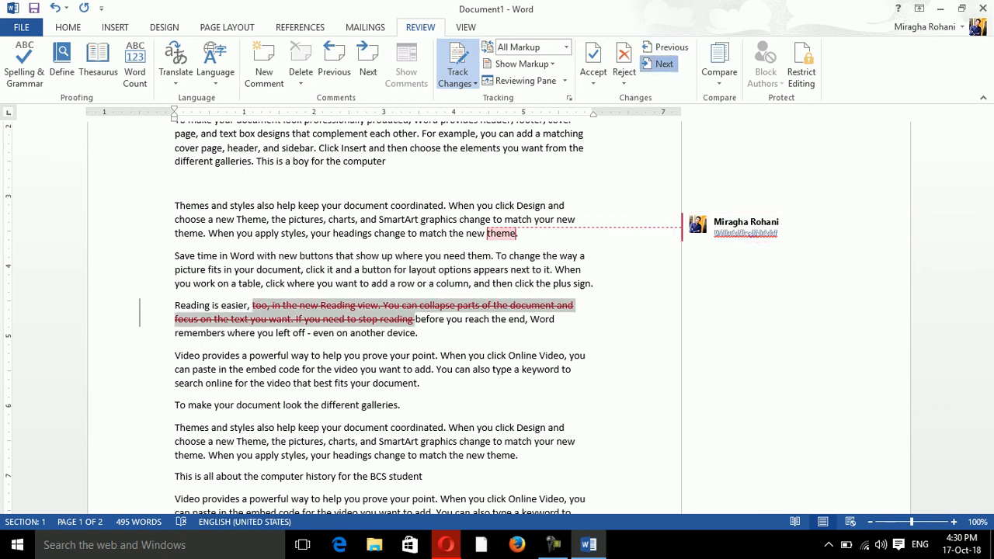
pyautogui.click(664, 64)
pyautogui.click(664, 63)
pyautogui.click(665, 64)
pyautogui.click(664, 63)
pyautogui.click(664, 64)
pyautogui.click(664, 64)
pyautogui.click(664, 63)
pyautogui.click(664, 64)
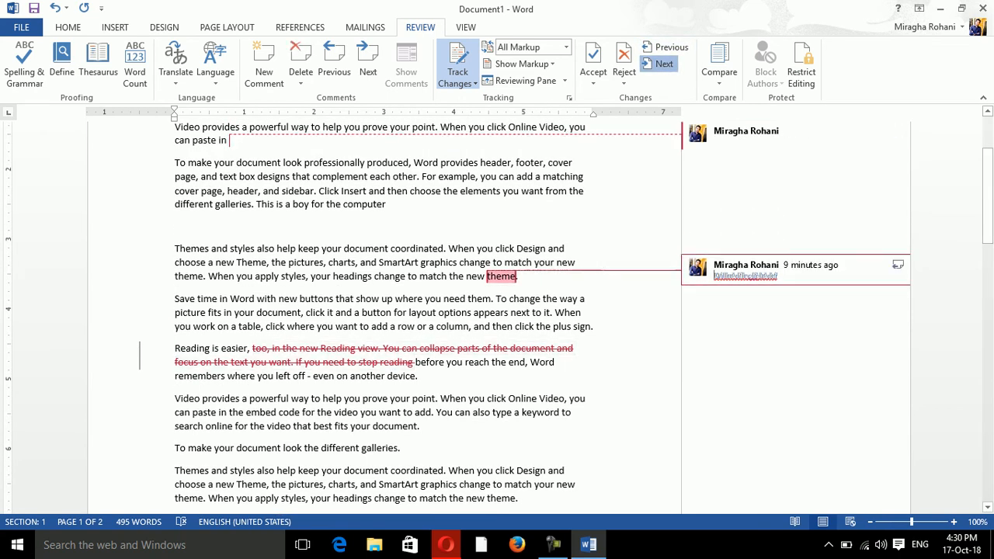
pyautogui.click(664, 64)
pyautogui.click(664, 64)
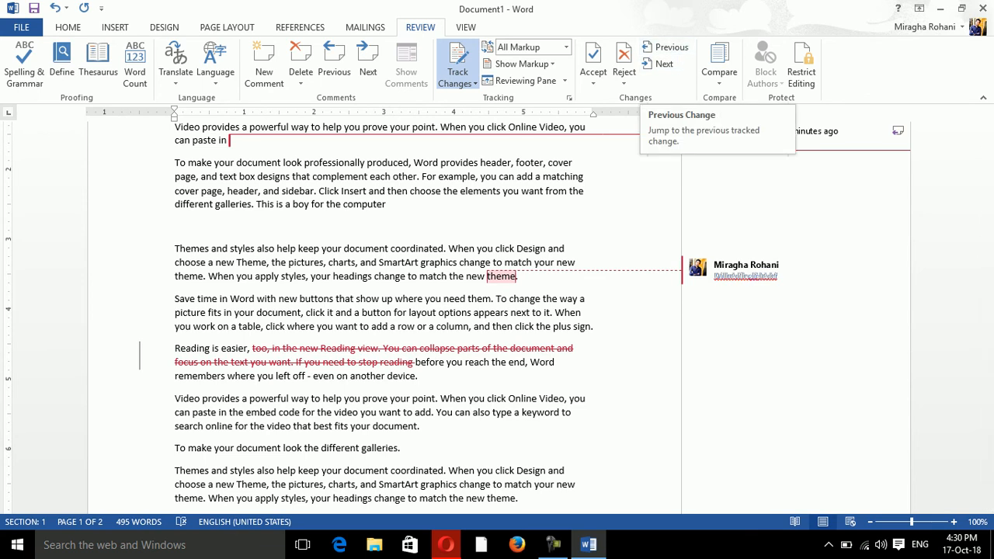
# Look at the options for comparing and combining documents, and turn off Track Changes
pyautogui.click(719, 66)
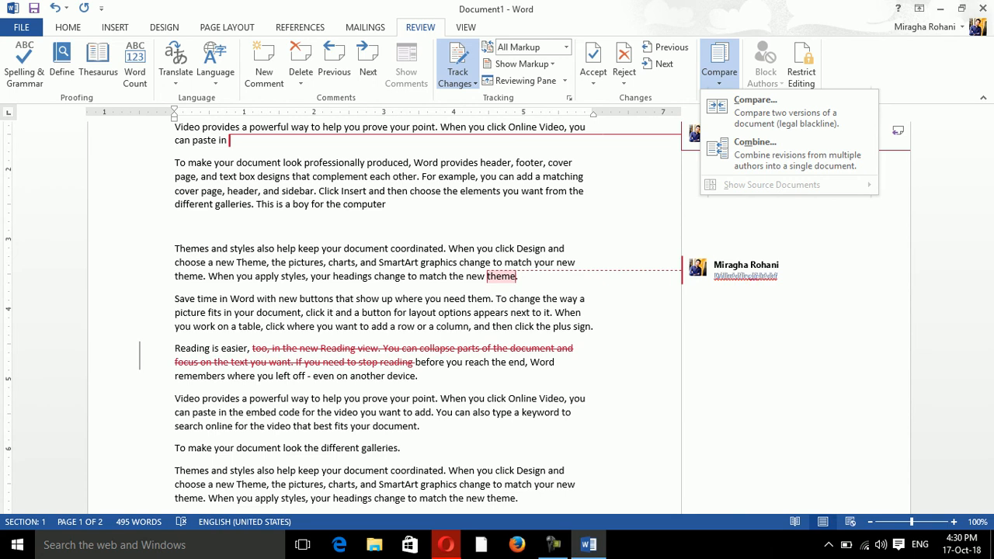
pyautogui.press('Escape')
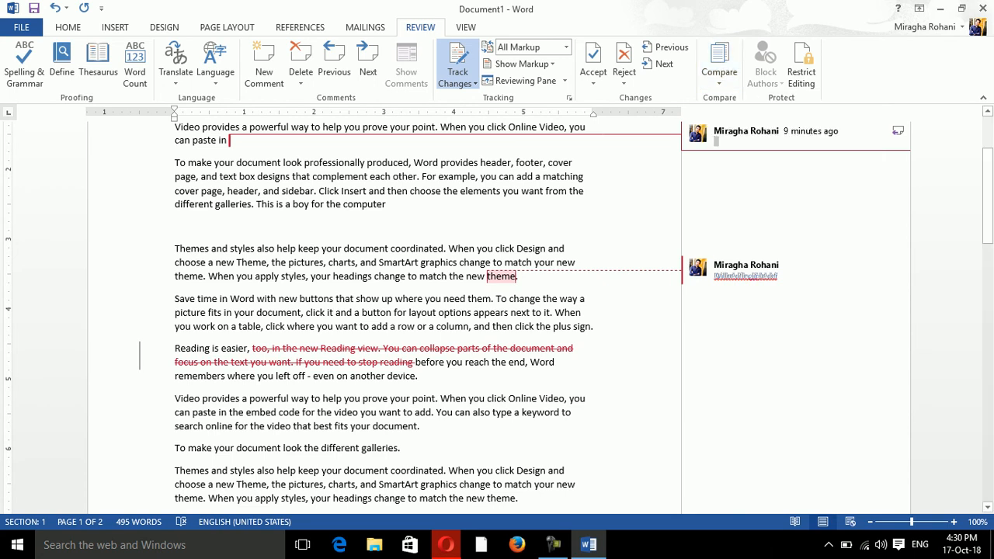
pyautogui.click(458, 79)
pyautogui.click(488, 99)
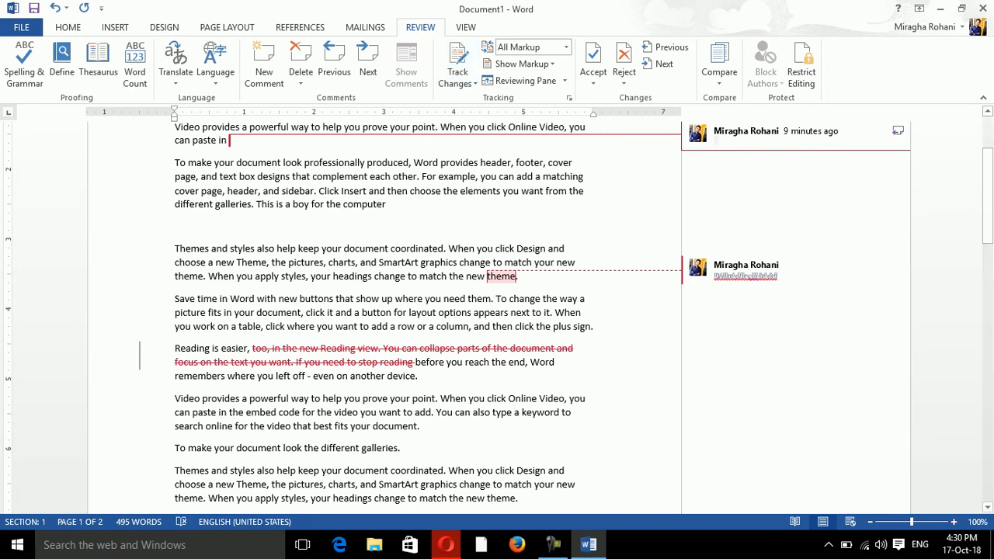
# Delete all comments in the document
pyautogui.click(301, 76)
pyautogui.press('Escape')
pyautogui.click(301, 81)
pyautogui.click(377, 134)
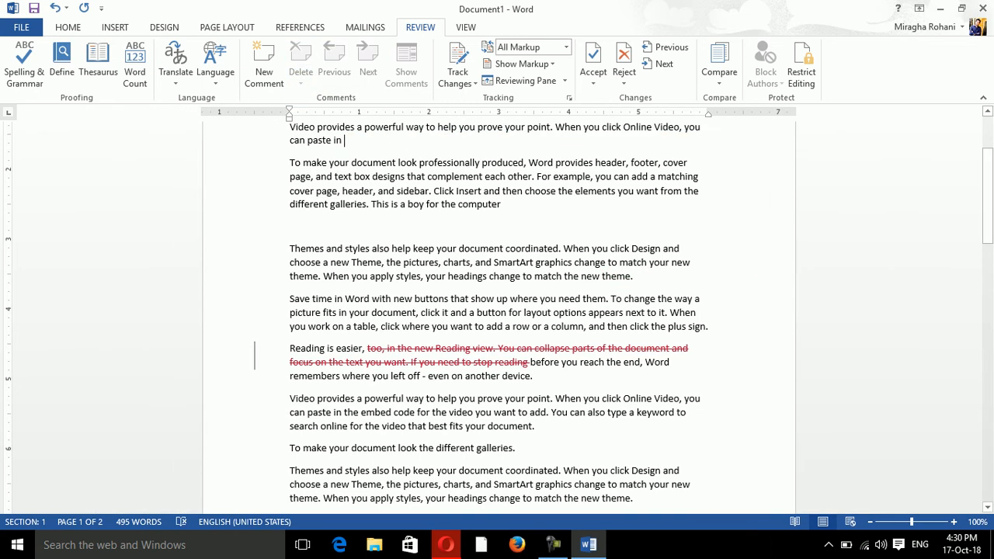
# Reject all changes and stop tracking to restore the struck-out text in the "Reading is easier" paragraph
pyautogui.click(624, 78)
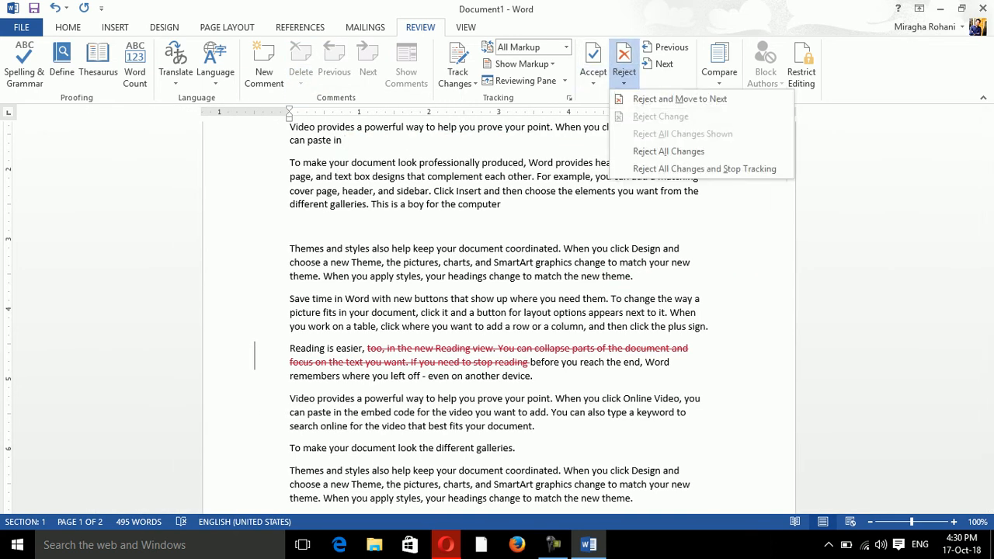
pyautogui.click(704, 168)
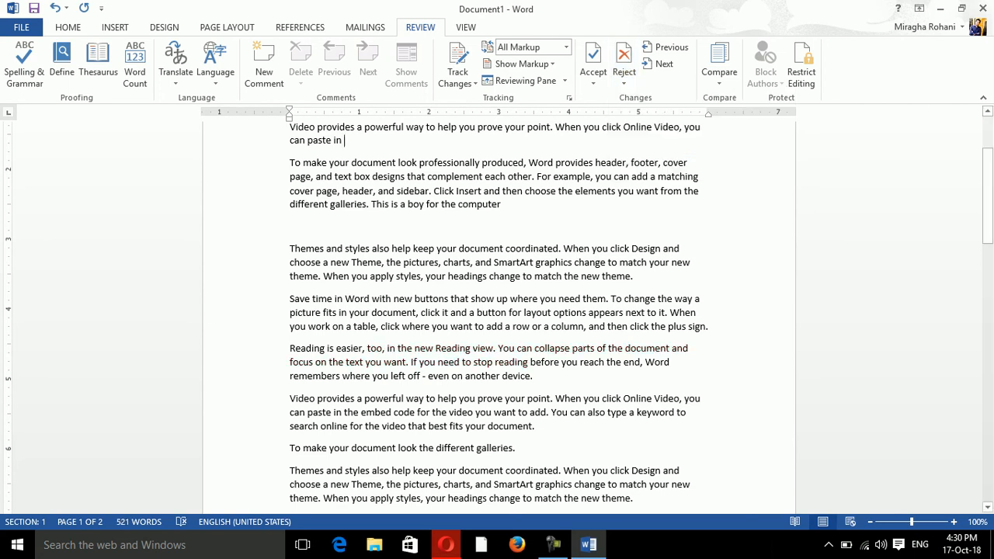
pyautogui.moveTo(987, 196); pyautogui.dragTo(988, 164)
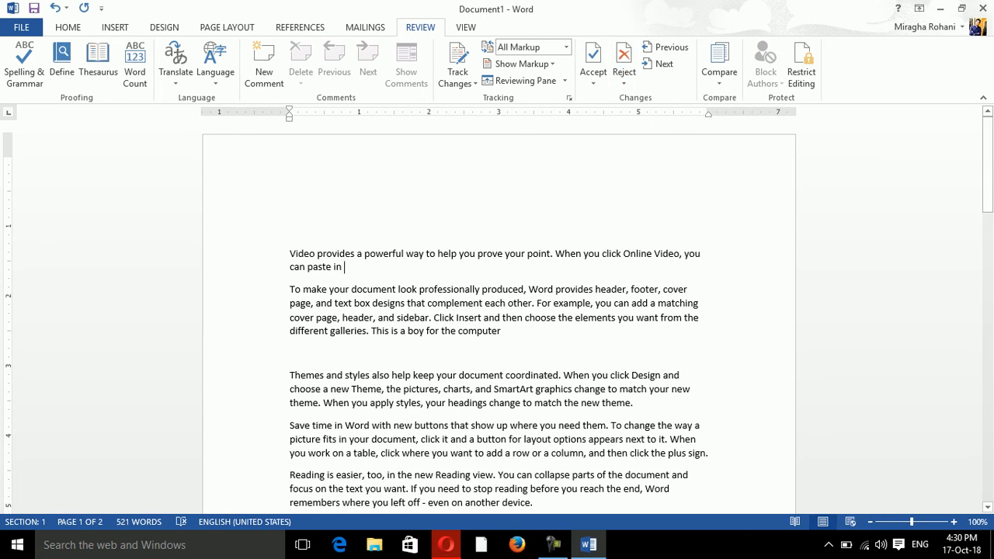
pyautogui.hotkey('ctrl', 's')
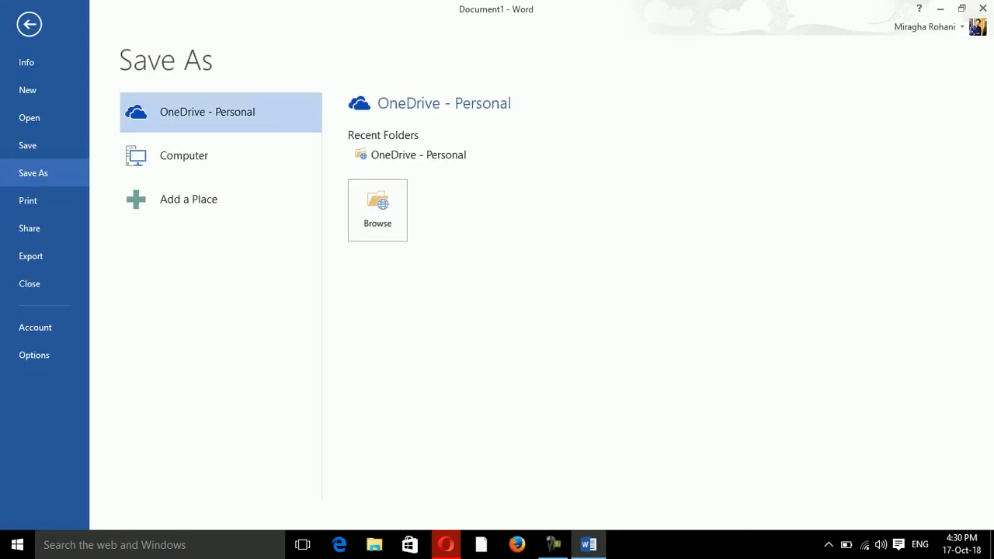
pyautogui.press('Escape')
# Add "Computer" on a new line above the first paragraph and accept the suggested table-of-contents entry after "Comp"
pyautogui.click(296, 254)
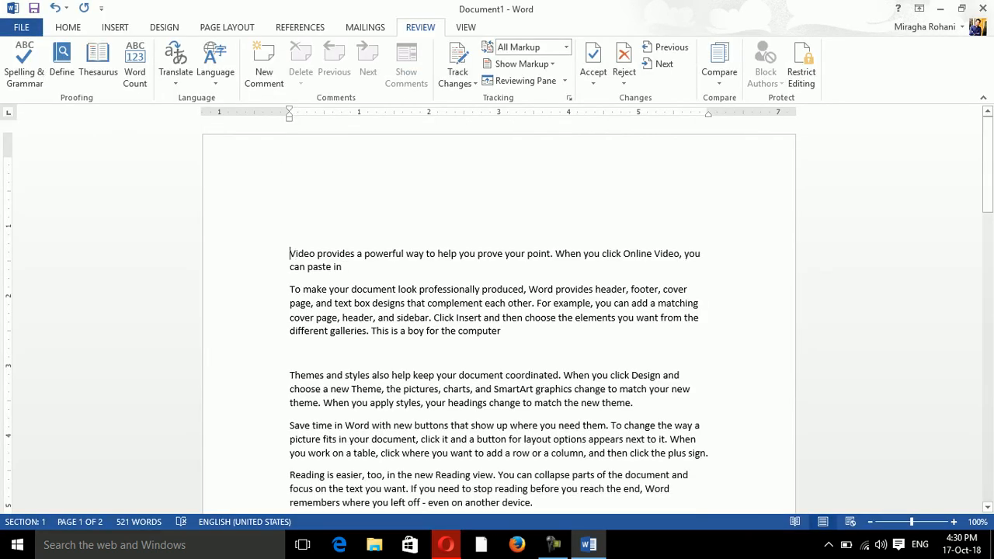
pyautogui.press('Return')
pyautogui.press('Up')
pyautogui.write('Copmo')
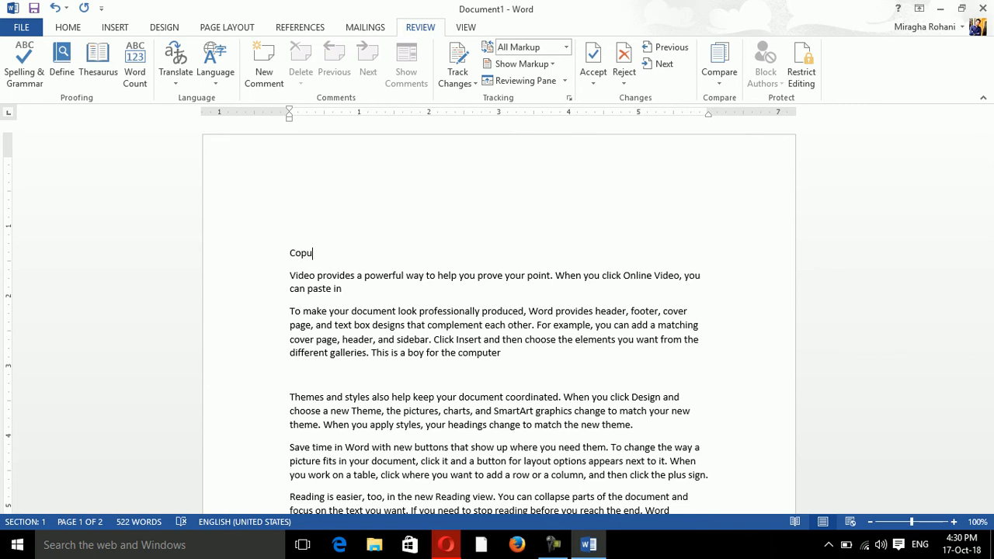
pyautogui.press('BackSpace')
pyautogui.write('uter')
pyautogui.press('BackSpace')
pyautogui.press('BackSpace')
pyautogui.write('er\\')
pyautogui.press('BackSpace')
pyautogui.press('Left')
pyautogui.press('Left')
pyautogui.press('Left')
pyautogui.press('Left')
pyautogui.press('Left')
pyautogui.press('BackSpace')
pyautogui.press('Right')
pyautogui.write('p')
pyautogui.press('Return')
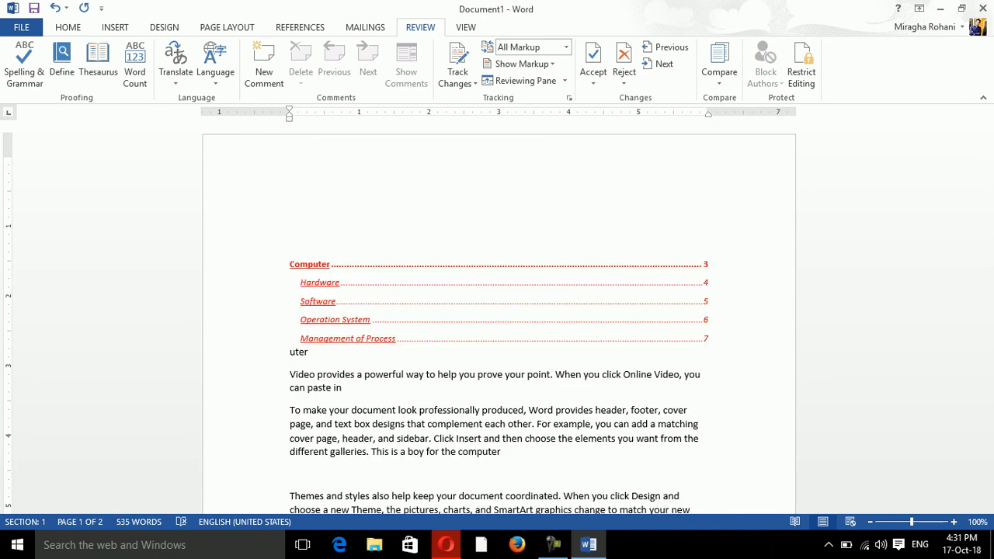
# Save the document to the Desktop as a Word Document named "1"
pyautogui.hotkey('ctrl', 's')
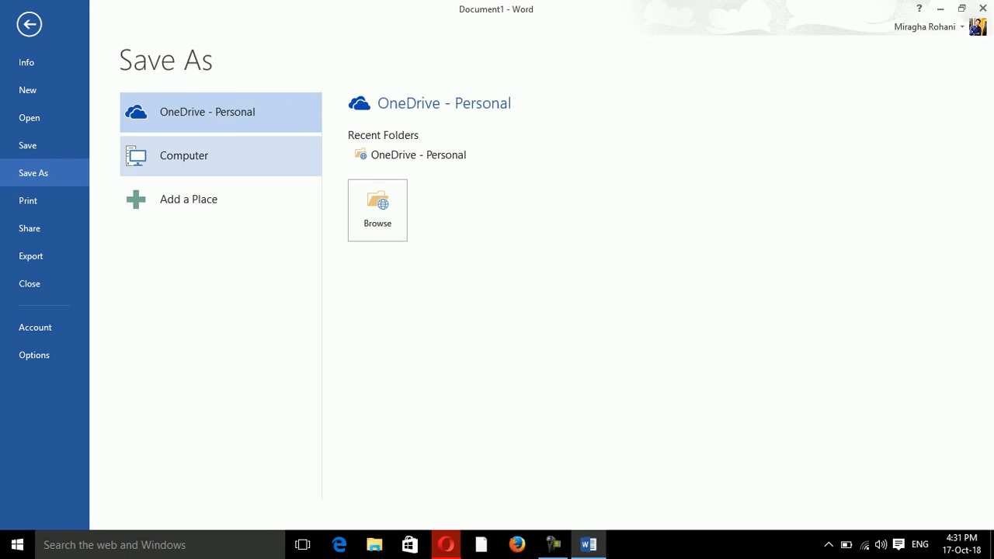
pyautogui.click(184, 155)
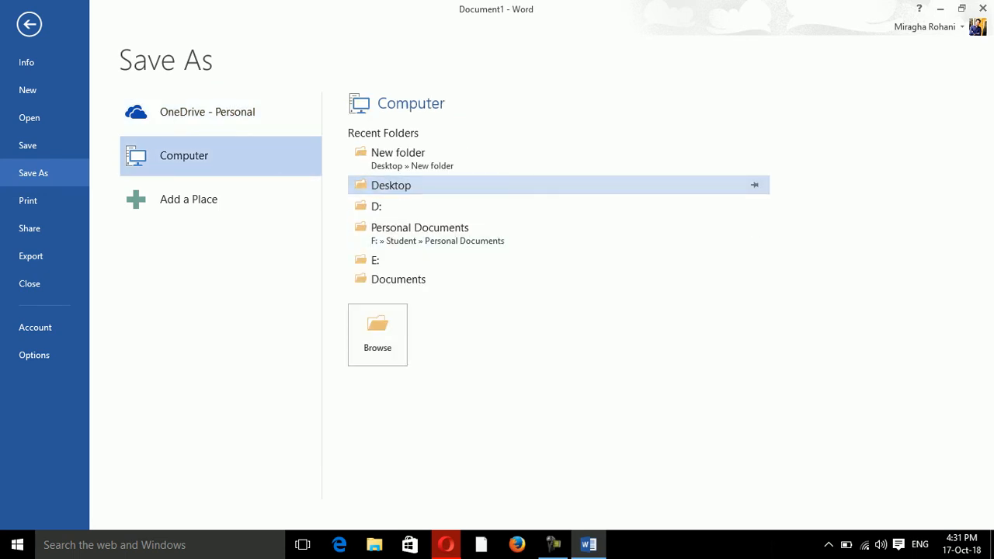
pyautogui.click(466, 185)
pyautogui.write('1')
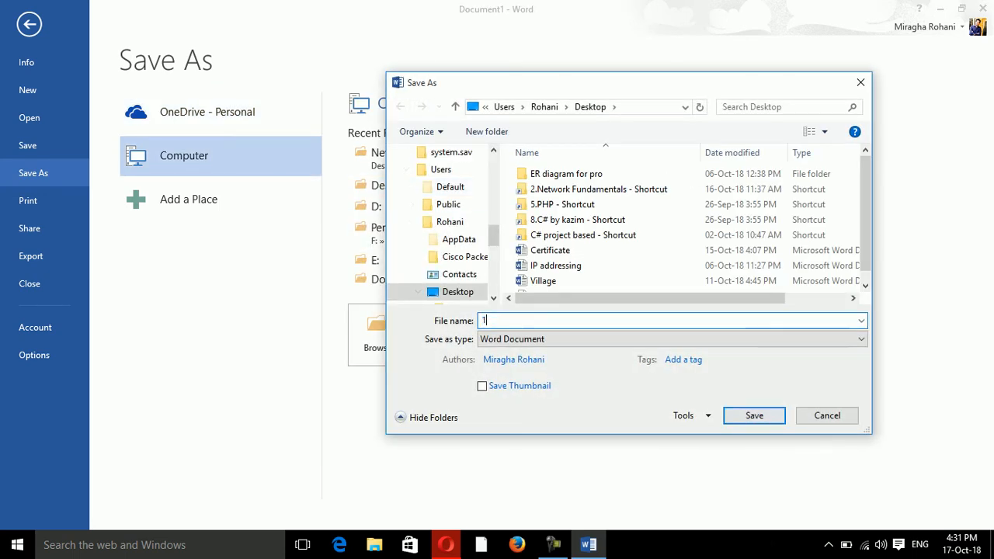
pyautogui.press('Return')
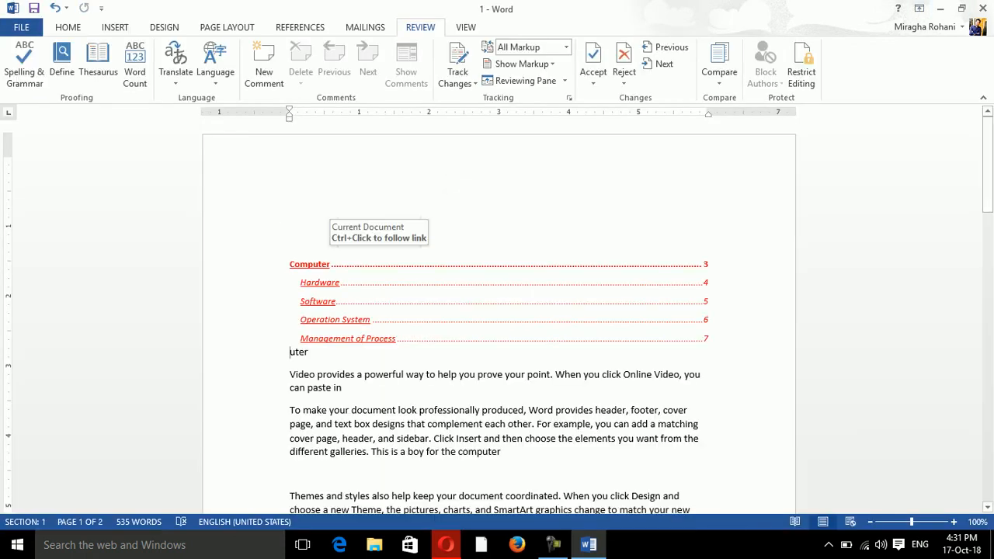
# Create a new blank document and fill it with sample paragraphs using the =rand() function
pyautogui.hotkey('ctrl', 'n')
pyautogui.write('=rand()')
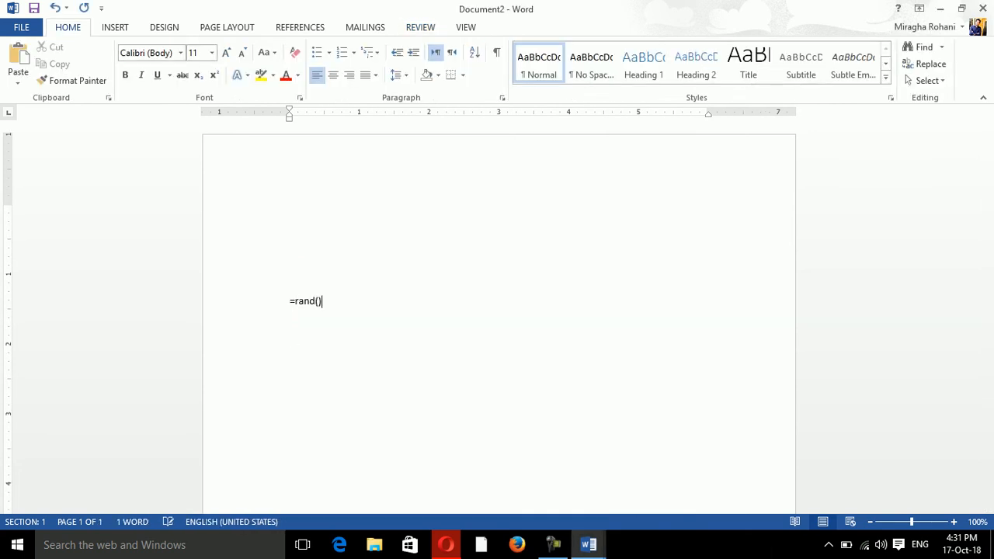
pyautogui.press('Left')
pyautogui.press('Return')
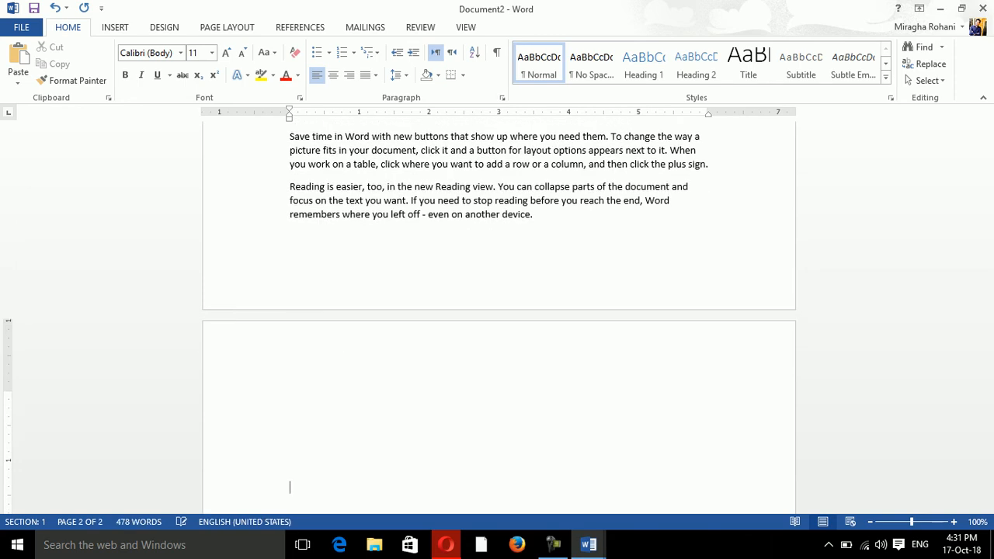
# Add the heading "War" on a new line above the first paragraph of the sample text
pyautogui.scroll(8, 497, 311)
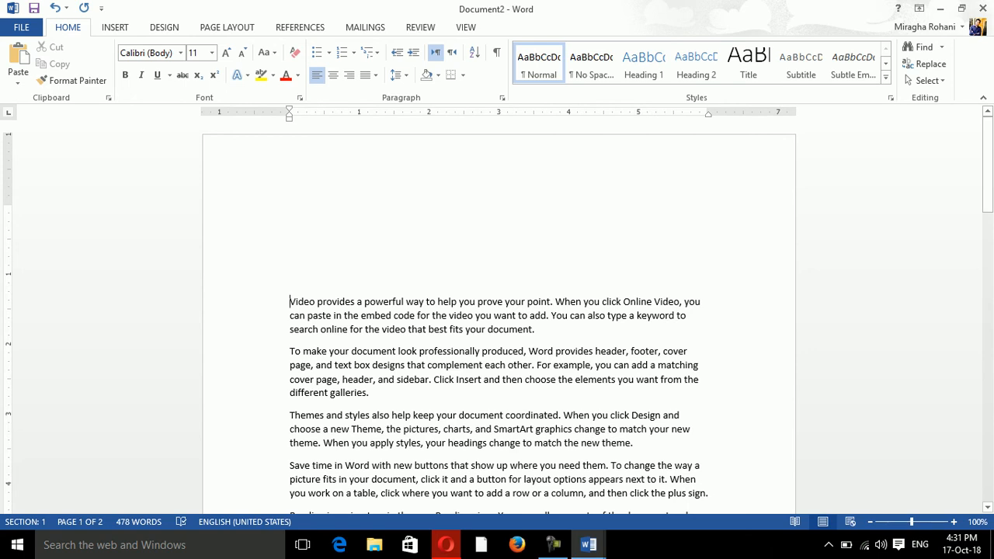
pyautogui.press('Return')
pyautogui.press('Up')
pyautogui.write('War')
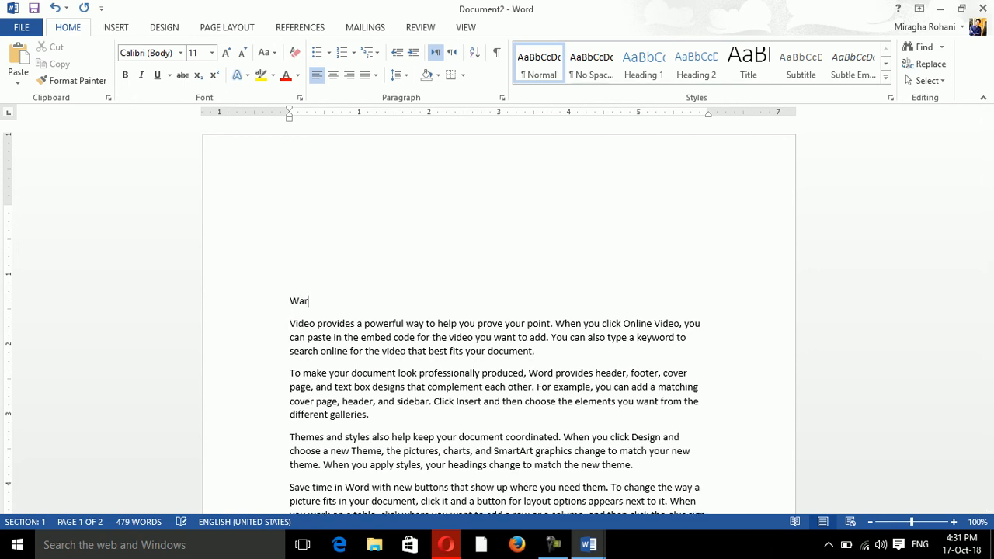
# Format the "War" heading as bold 39 pt text with the white-fill, orange-outline text effect
pyautogui.doubleClick(302, 304)
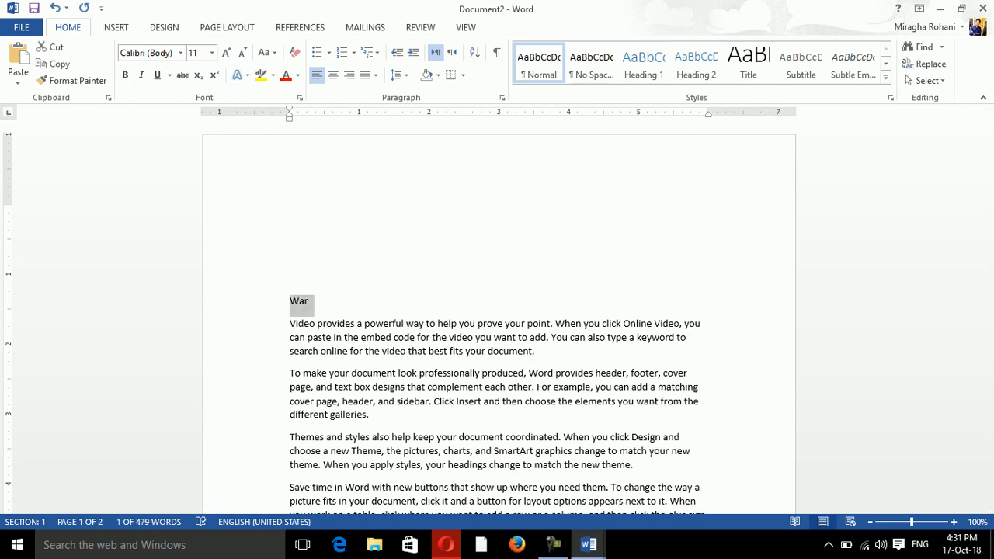
pyautogui.hotkey('ctrl', ']')
pyautogui.hotkey('ctrl', ']')
pyautogui.hotkey('ctrl', ']')
pyautogui.hotkey('ctrl', ']')
pyautogui.hotkey('ctrl', ']')
pyautogui.hotkey('ctrl', ']')
pyautogui.hotkey('ctrl', ']')
pyautogui.hotkey('ctrl', ']')
pyautogui.hotkey('ctrl', ']')
pyautogui.hotkey('ctrl', ']')
pyautogui.hotkey('ctrl', ']')
pyautogui.hotkey('ctrl', ']')
pyautogui.hotkey('ctrl', ']')
pyautogui.hotkey('ctrl', ']')
pyautogui.hotkey('ctrl', ']')
pyautogui.hotkey('ctrl', ']')
pyautogui.hotkey('ctrl', ']')
pyautogui.hotkey('ctrl', ']')
pyautogui.hotkey('ctrl', ']')
pyautogui.hotkey('ctrl', ']')
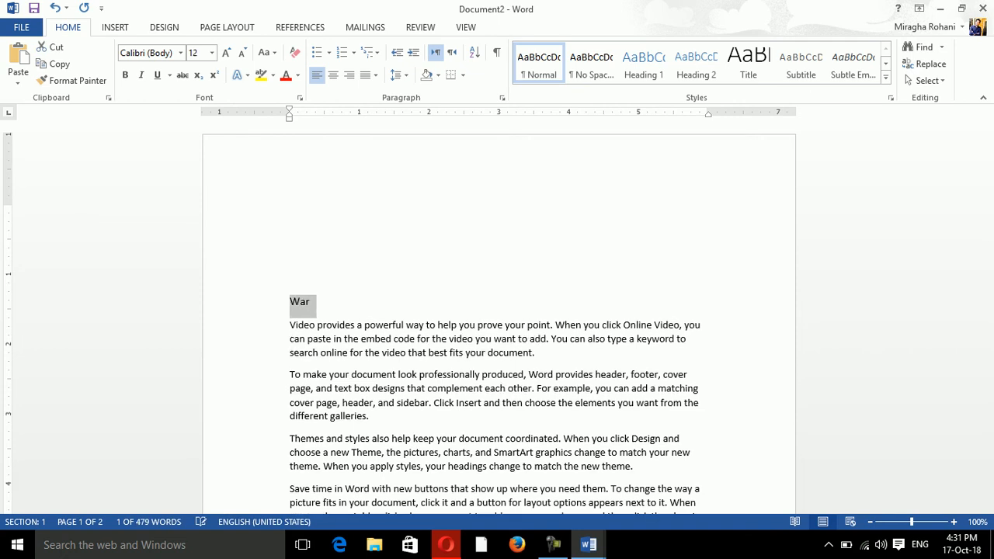
pyautogui.hotkey('ctrl', 'b')
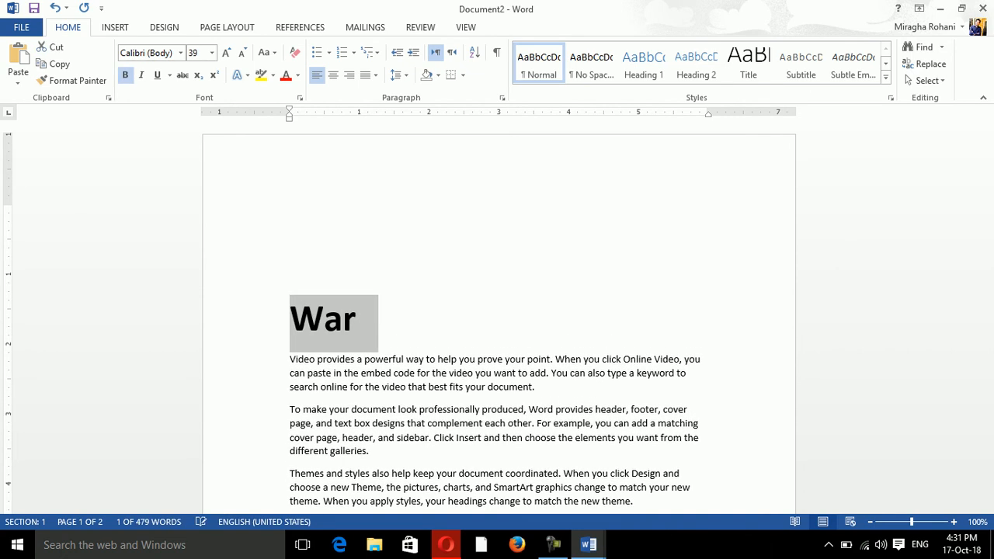
pyautogui.click(239, 74)
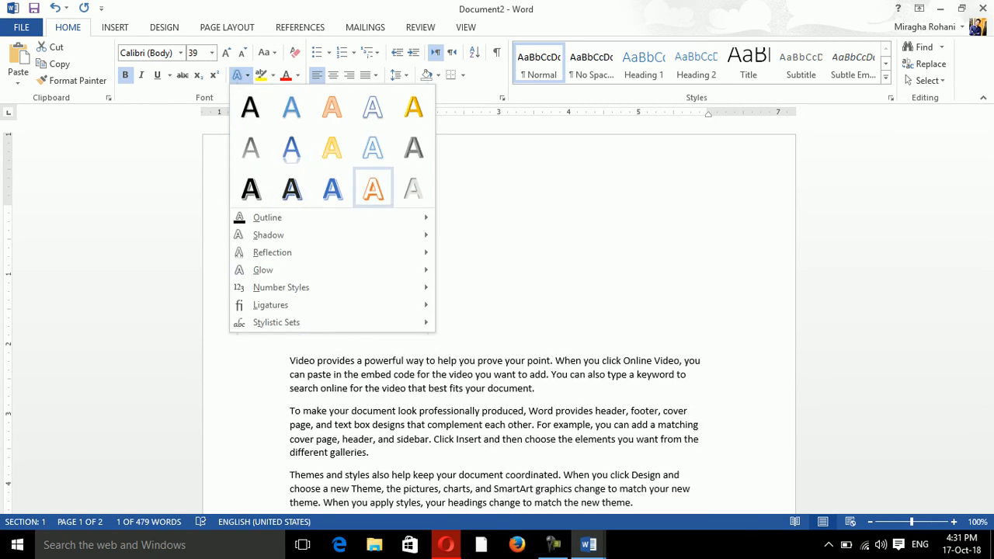
pyautogui.click(373, 189)
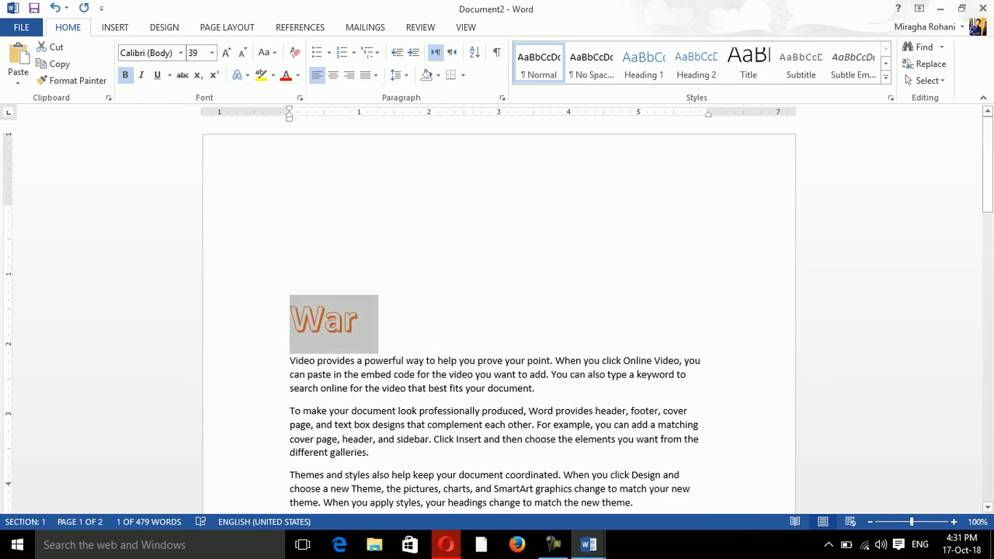
# Save the document to the Desktop as "23", then close both open documents
pyautogui.click(358, 320)
pyautogui.hotkey('ctrl', 's')
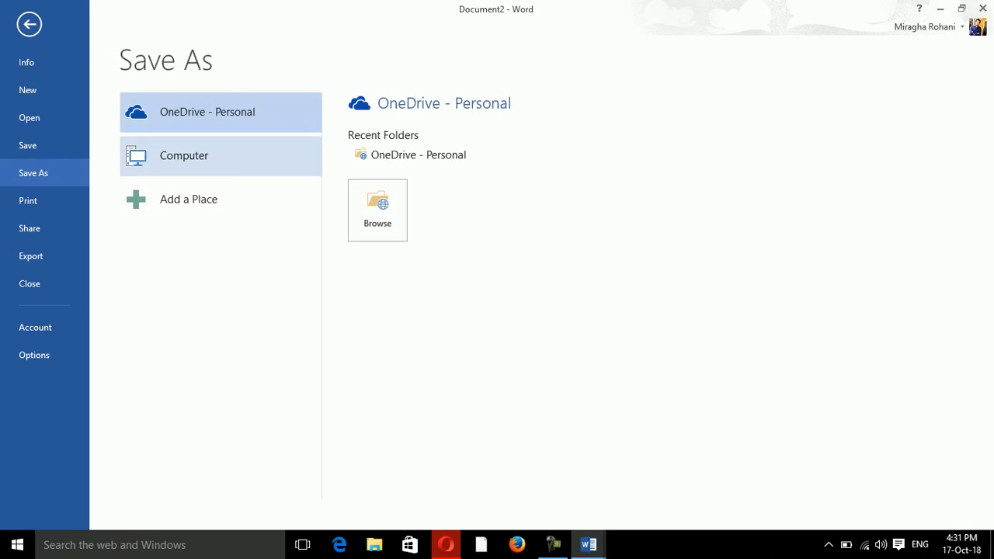
pyautogui.click(184, 156)
pyautogui.click(390, 153)
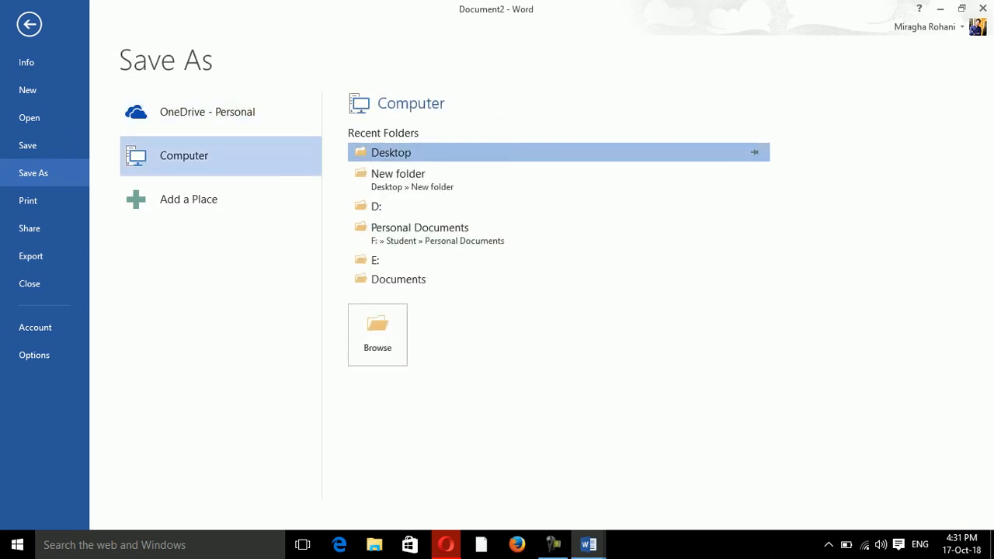
pyautogui.write('2')
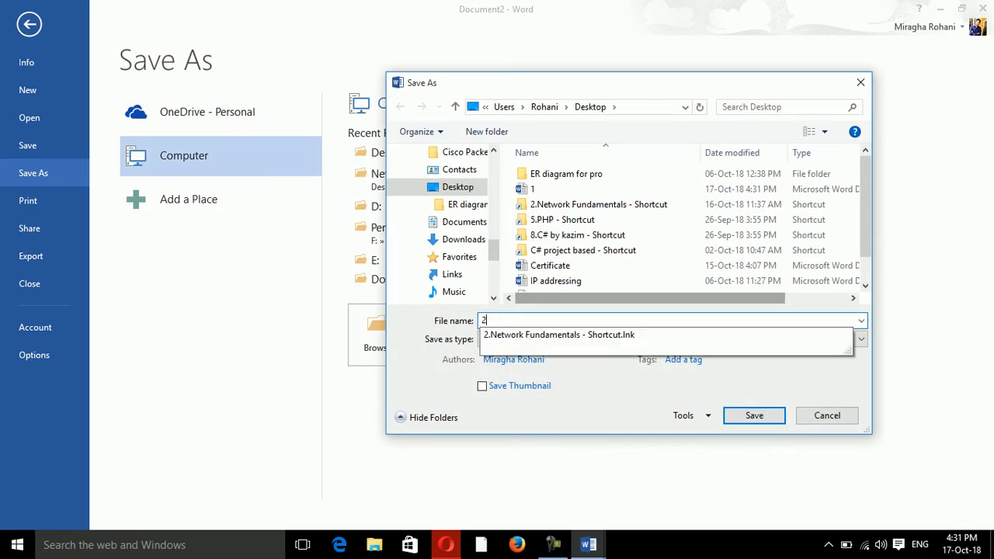
pyautogui.write('3')
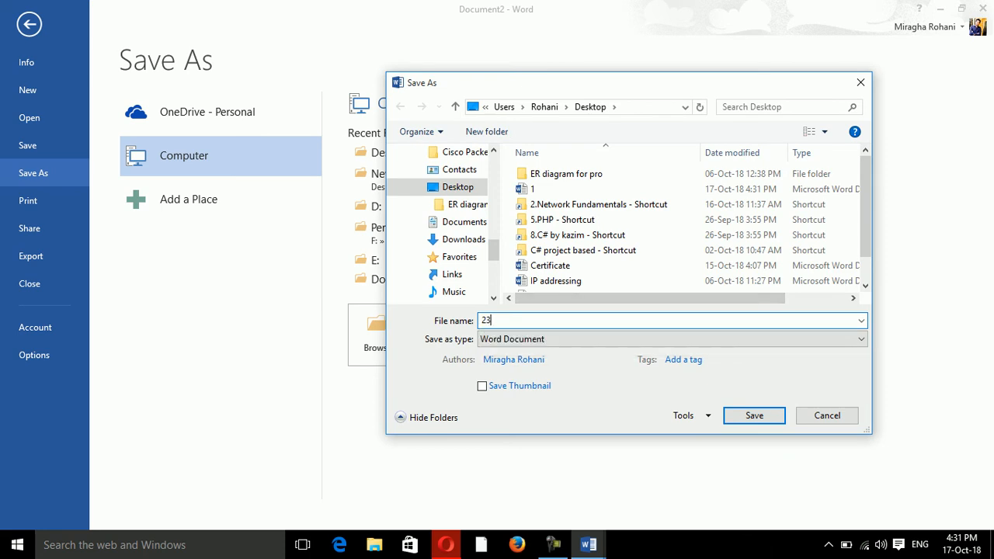
pyautogui.press('BackSpace')
pyautogui.write('3')
pyautogui.press('Return')
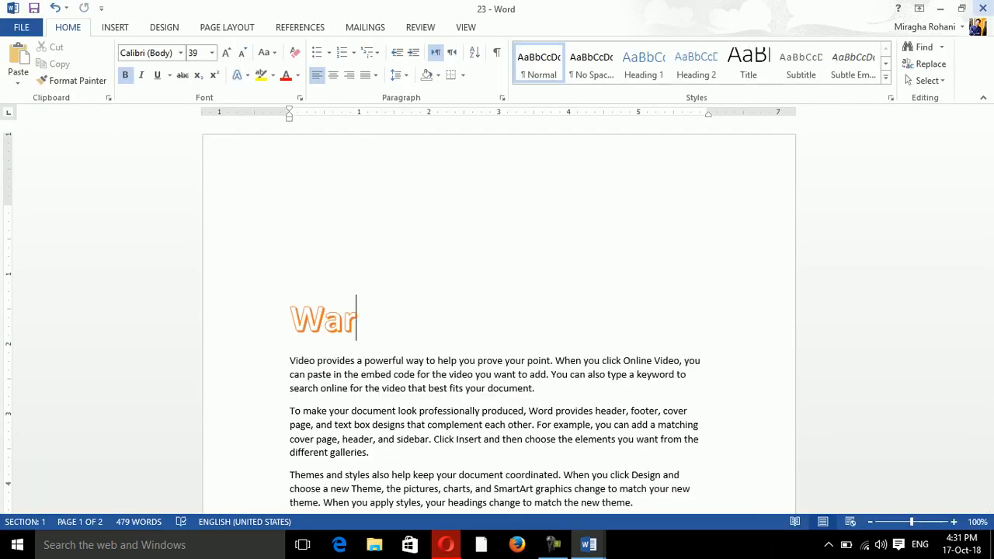
pyautogui.click(983, 8)
pyautogui.click(984, 8)
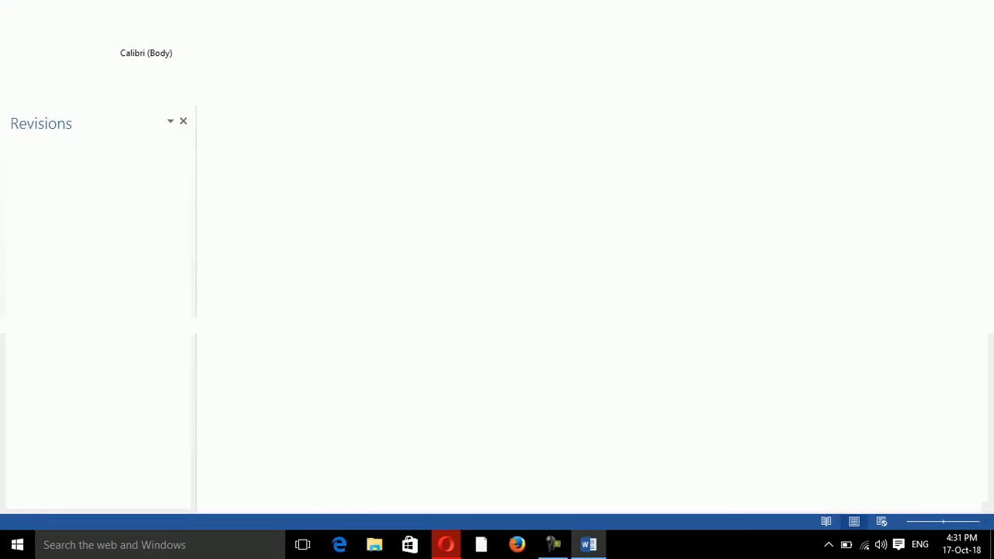
# Find Word with the Windows search "winword", start it with a blank document and bring up the review commands
pyautogui.press('super')
pyautogui.write('wiwn')
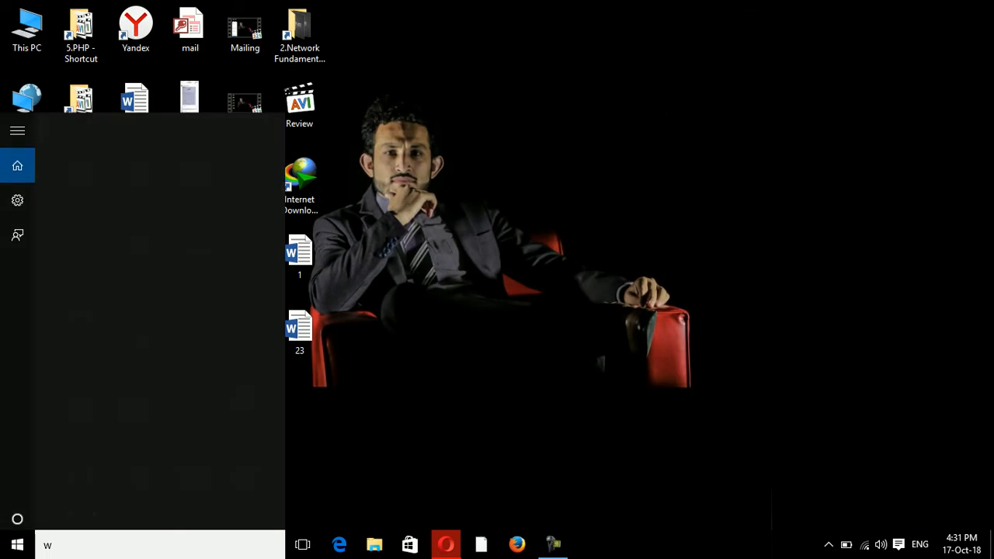
pyautogui.press('BackSpace')
pyautogui.press('BackSpace')
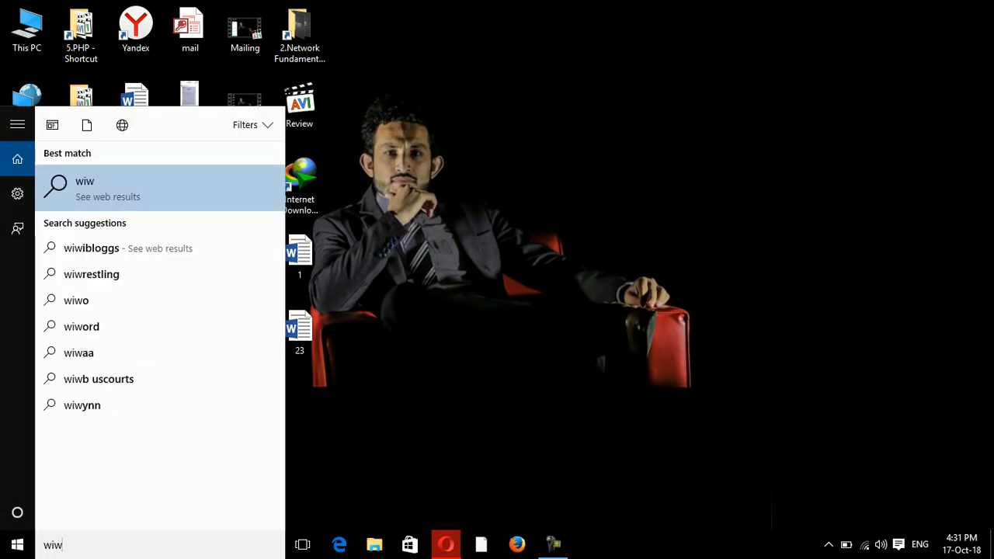
pyautogui.write('nwro')
pyautogui.press('BackSpace')
pyautogui.press('BackSpace')
pyautogui.write('ord')
pyautogui.press('Return')
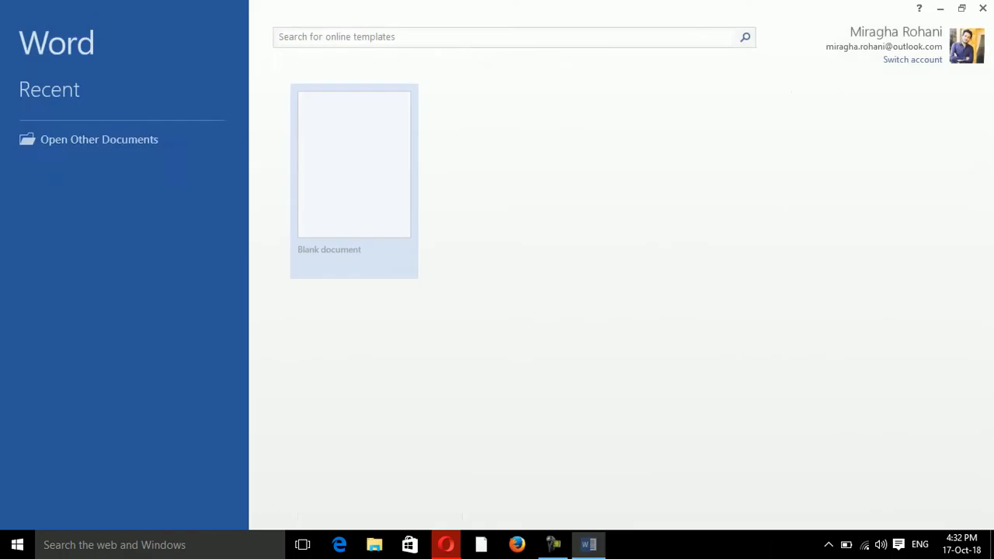
pyautogui.press('Return')
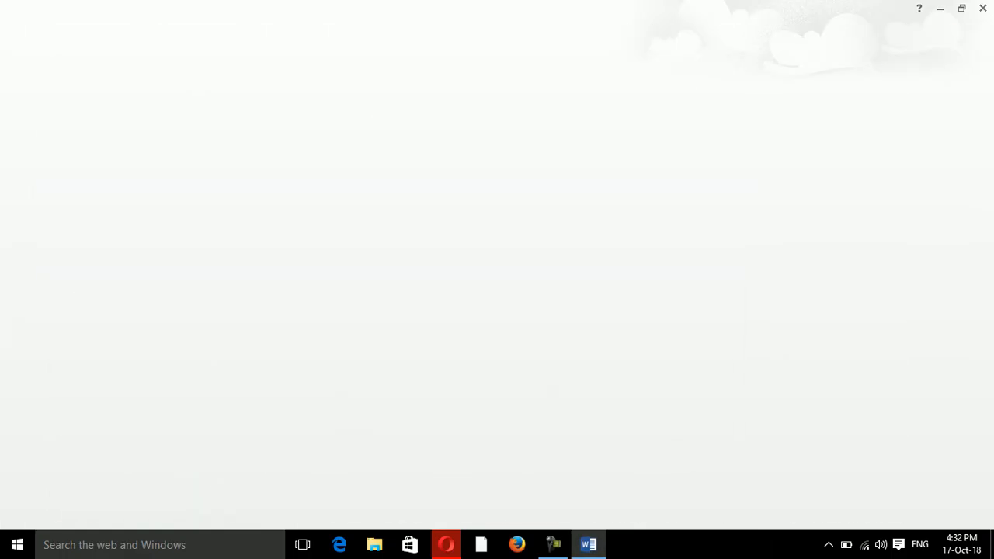
pyautogui.click(420, 28)
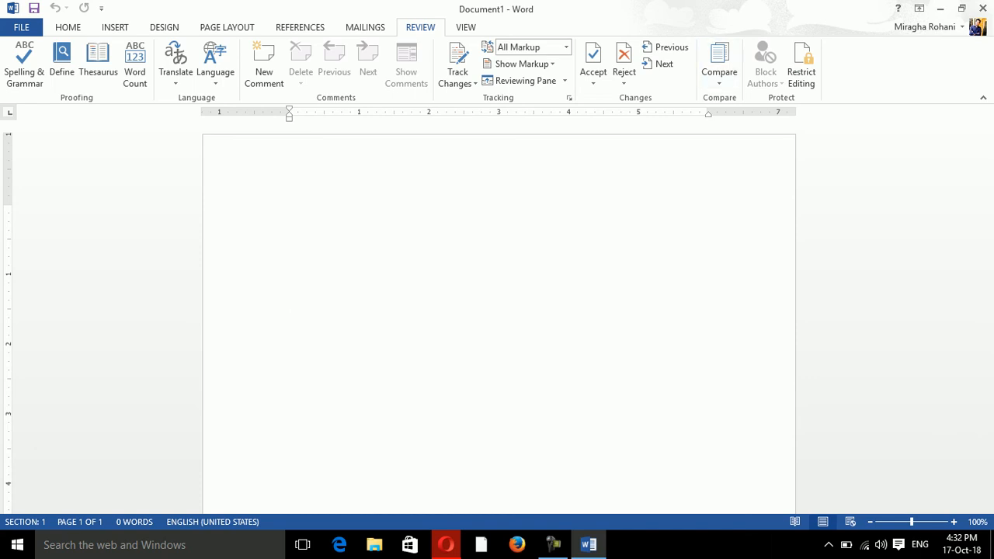
# Shrink the blank document's window and snap it to the right half of the display so the desktop files are reachable
pyautogui.click(961, 9)
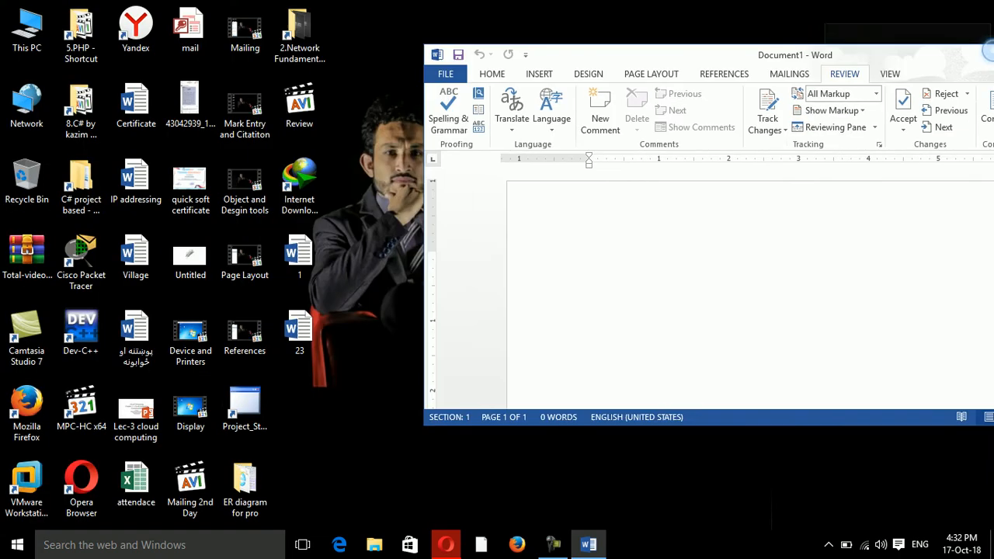
pyautogui.press('super+Right')
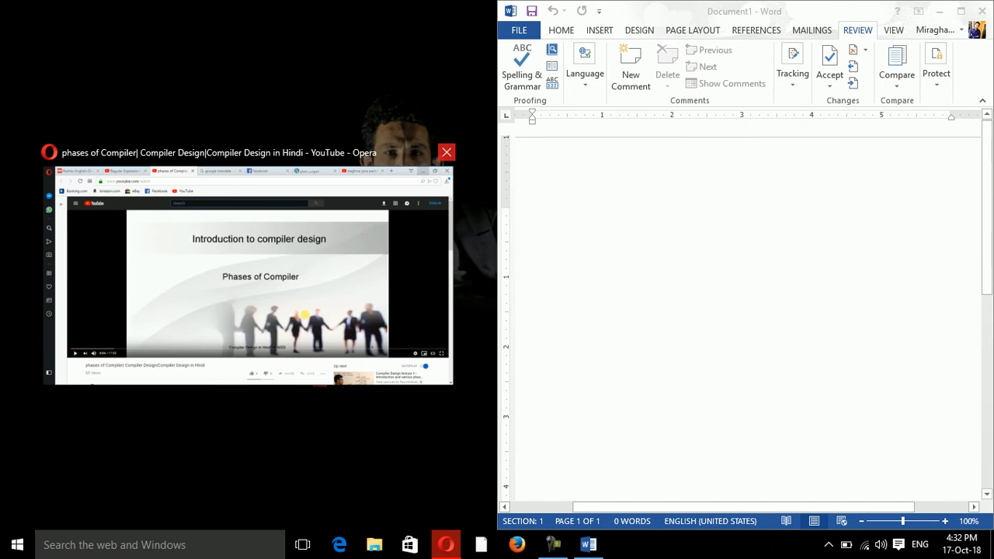
pyautogui.click(311, 260)
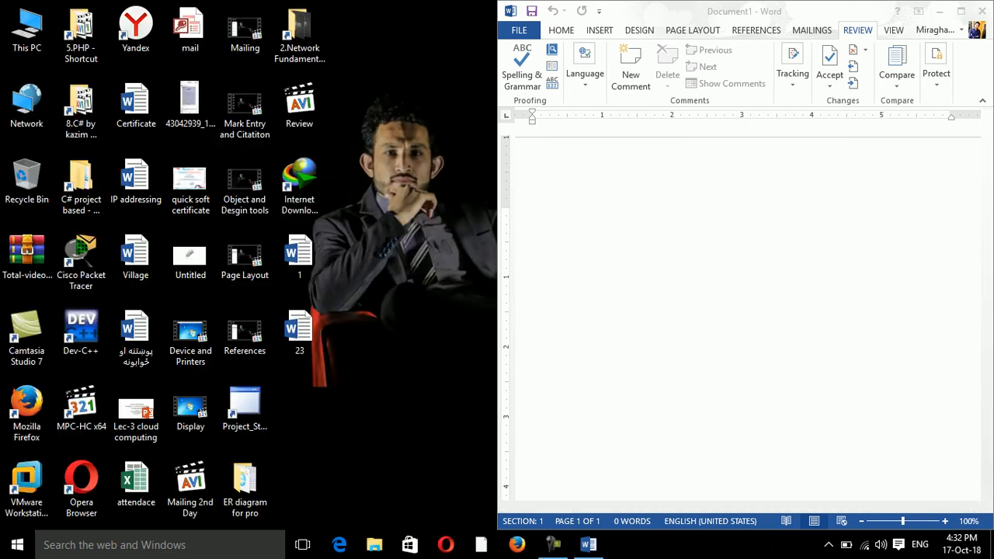
# Open document "1" from the desktop in a maximized window and delete all of its content
pyautogui.doubleClick(300, 258)
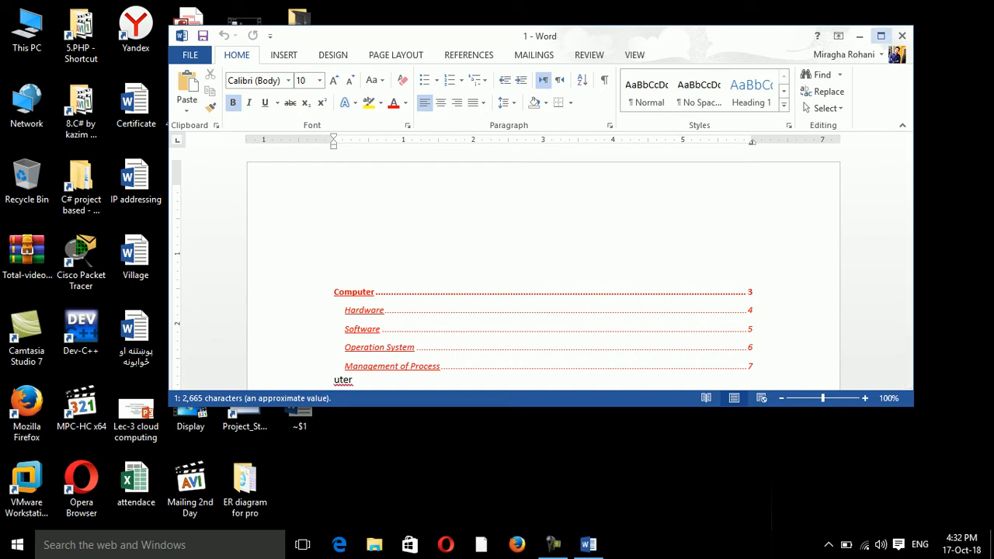
pyautogui.click(881, 36)
pyautogui.hotkey('ctrl', 'a')
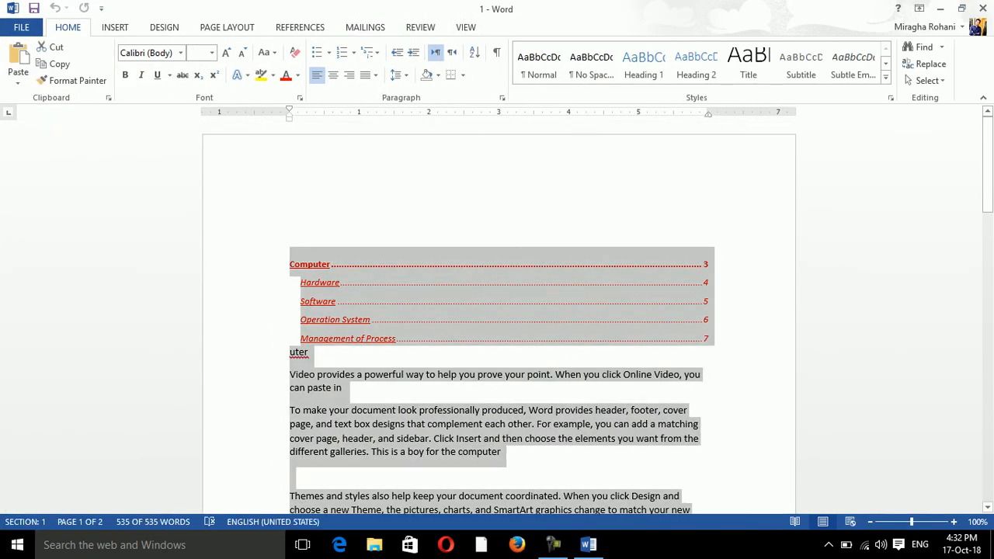
pyautogui.press('Delete')
# Write a sample sentence consisting of a first name and "was went to Kabul .", save document "1" and close it
pyautogui.write('sli')
pyautogui.write(' wa ')
pyautogui.write('going')
pyautogui.press('BackSpace')
pyautogui.press('BackSpace')
pyautogui.press('BackSpace')
pyautogui.press('BackSpace')
pyautogui.press('BackSpace')
pyautogui.write('went to Kabul .')
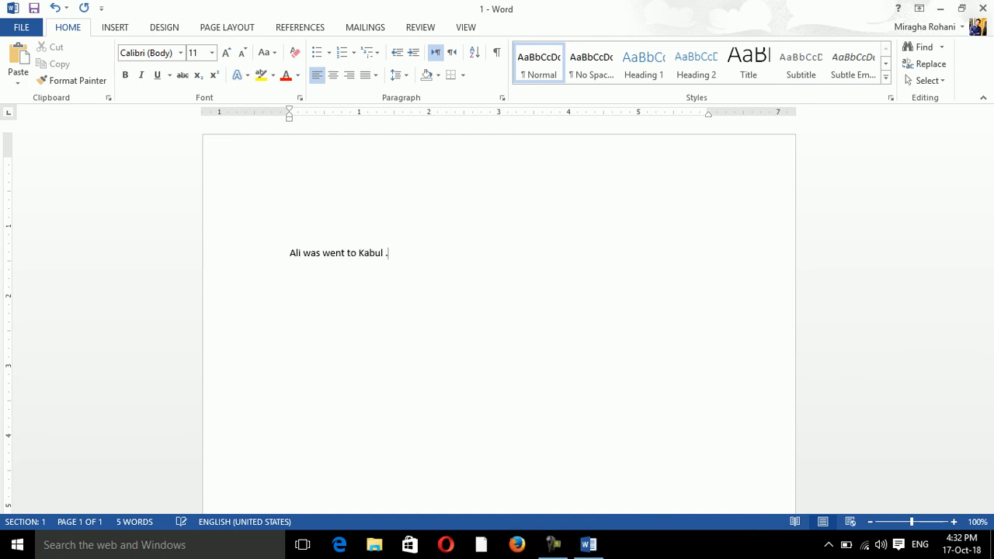
pyautogui.hotkey('ctrl', 's')
pyautogui.click(984, 8)
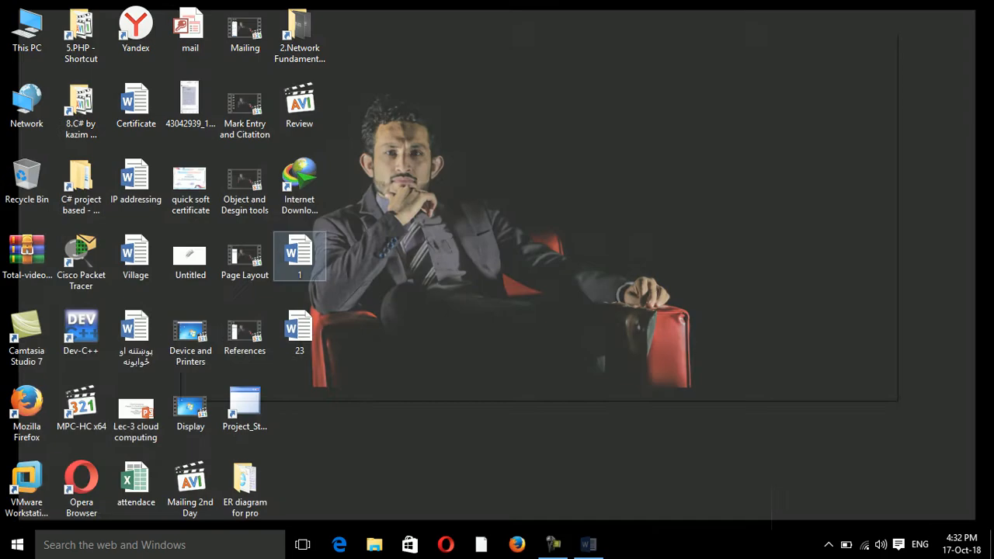
# Open document "23" from the desktop and delete all of its content
pyautogui.doubleClick(299, 333)
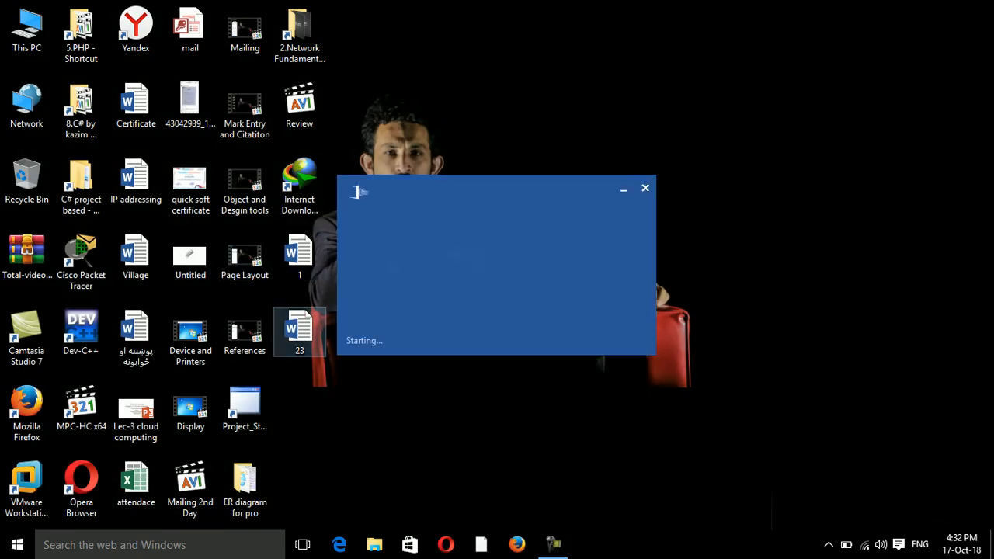
pyautogui.hotkey('ctrl', 'a')
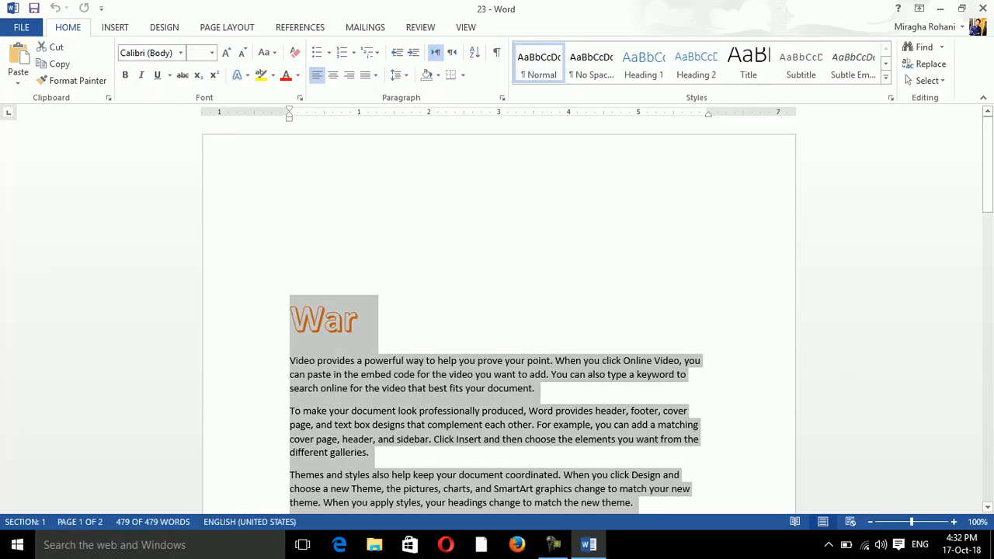
pyautogui.press('Delete')
pyautogui.write('Ahm')
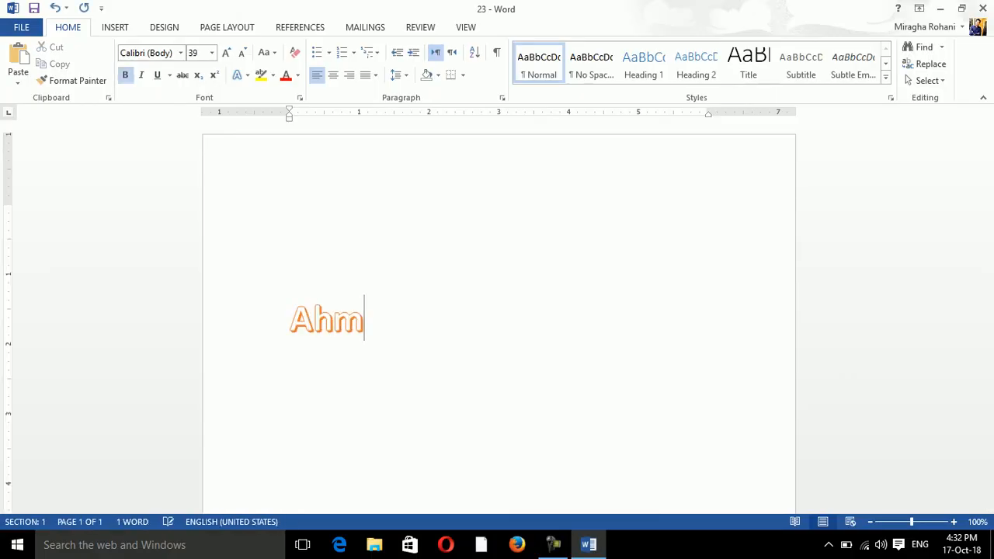
pyautogui.press('BackSpace')
pyautogui.press('BackSpace')
pyautogui.press('BackSpace')
pyautogui.write('LI')
pyautogui.press('BackSpace')
pyautogui.press('BackSpace')
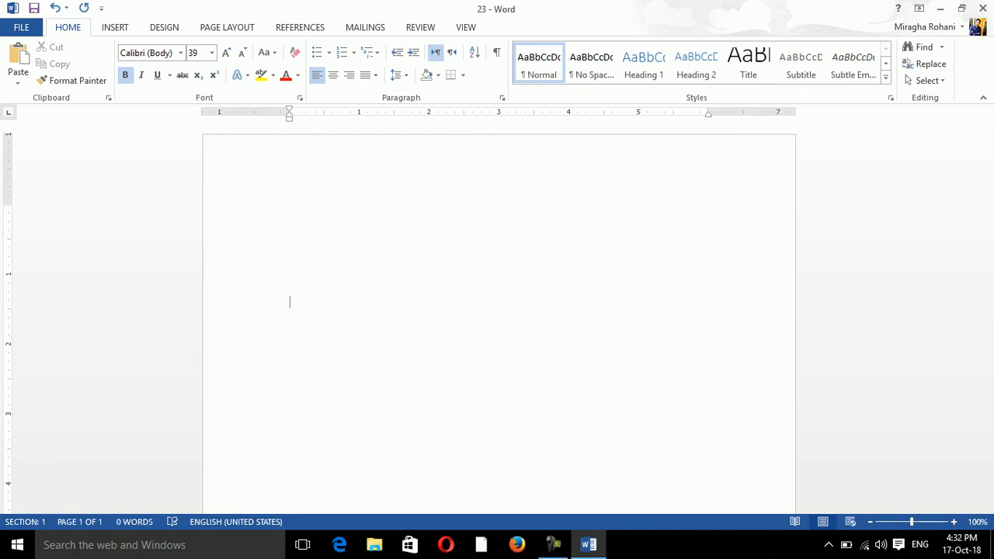
pyautogui.write('fdsf')
pyautogui.press('BackSpace')
pyautogui.press('BackSpace')
pyautogui.press('BackSpace')
pyautogui.press('shift')
pyautogui.press('shift')
pyautogui.press('shift')
pyautogui.press('shift')
pyautogui.press('shift')
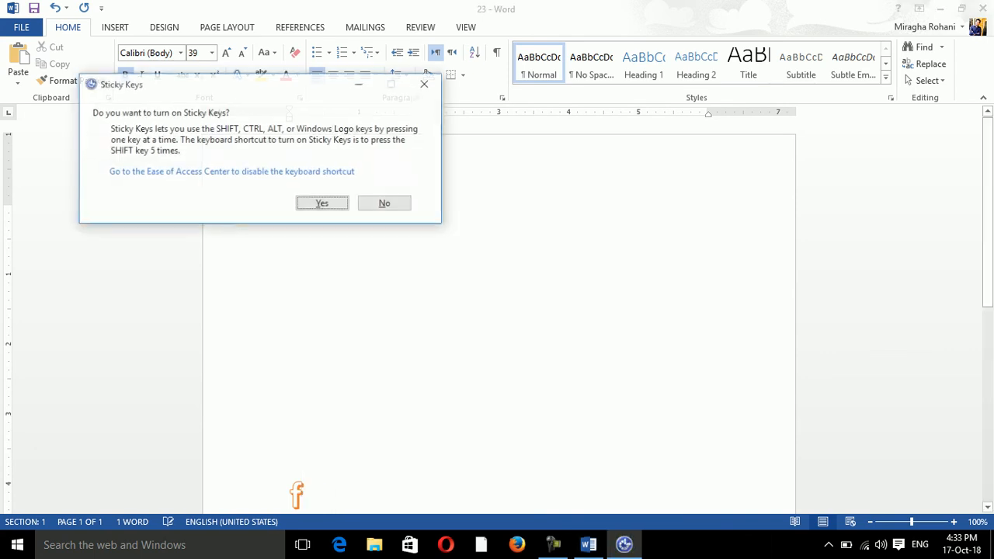
pyautogui.click(382, 202)
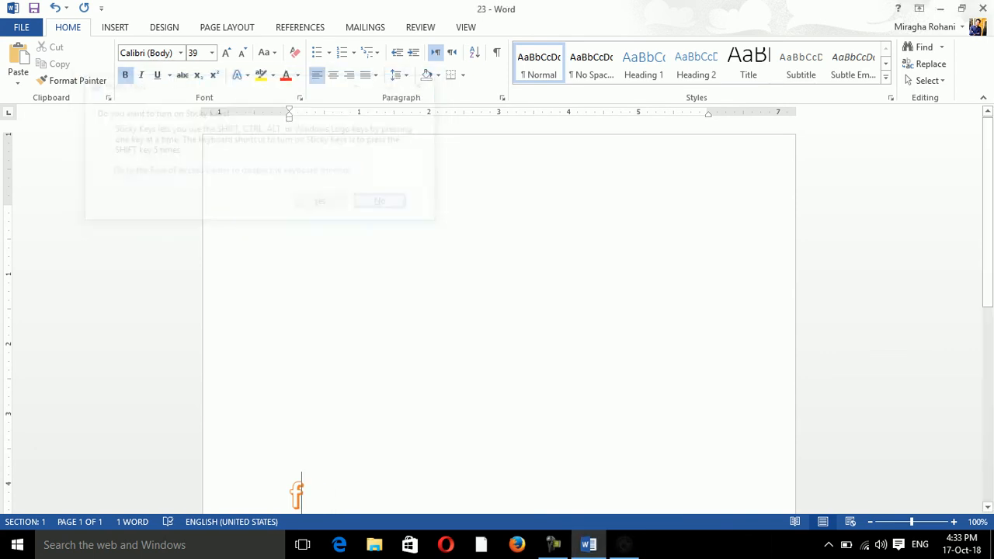
pyautogui.scroll(-4, 497, 310)
pyautogui.hotkey('ctrl', 'a')
pyautogui.press('BackSpace')
pyautogui.write('df')
pyautogui.press('BackSpace')
pyautogui.press('BackSpace')
pyautogui.write('all')
pyautogui.press('BackSpace')
pyautogui.press('BackSpace')
pyautogui.press('BackSpace')
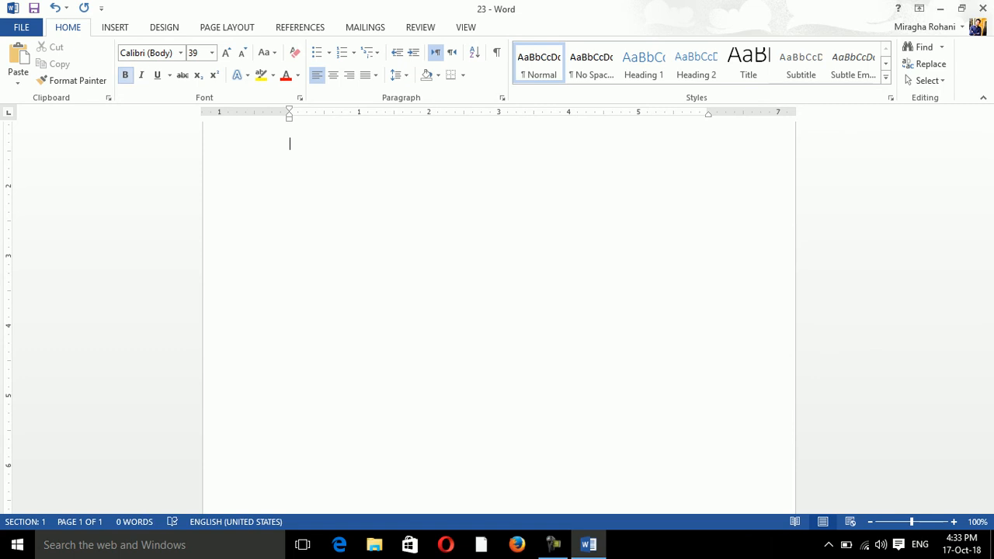
# Turn off bold, set the font to Times New Roman at 12 pt and replace the orange outline text effect with plain black text
pyautogui.hotkey('ctrl', 'b')
pyautogui.click(180, 52)
pyautogui.click(188, 124)
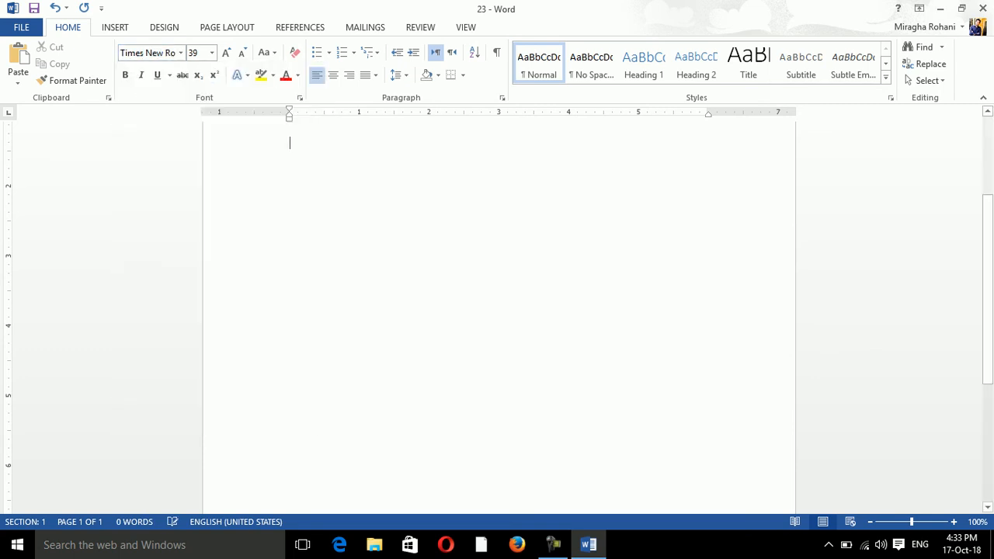
pyautogui.click(211, 53)
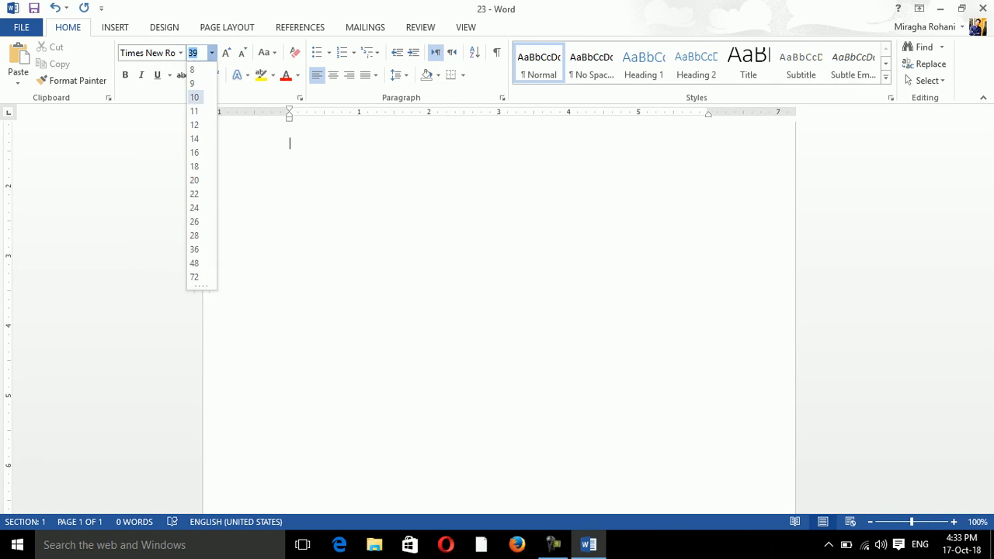
pyautogui.click(194, 125)
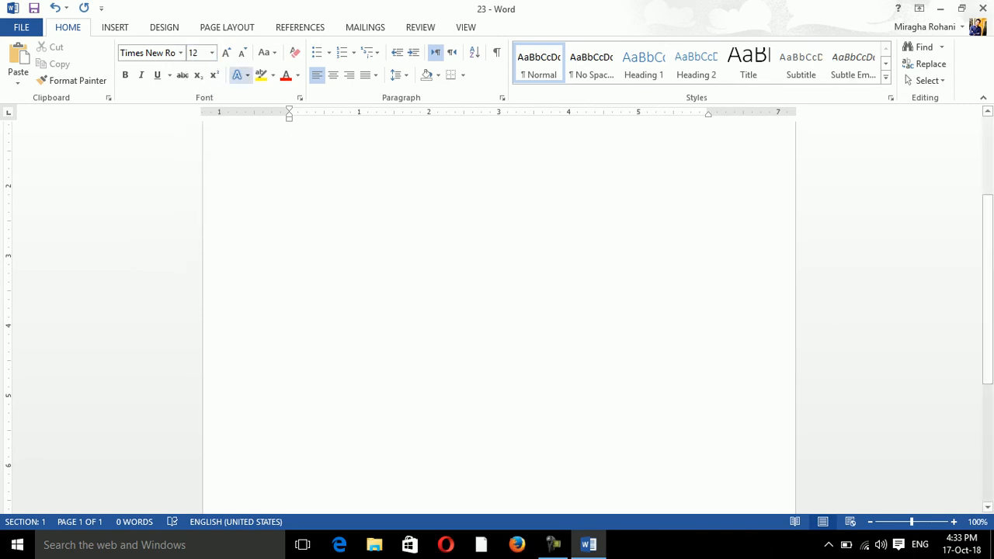
pyautogui.click(240, 75)
pyautogui.click(332, 108)
pyautogui.write('fds')
pyautogui.press('BackSpace')
pyautogui.press('BackSpace')
pyautogui.press('BackSpace')
# Enlarge the font size of the empty document's text to 37 pt
pyautogui.hotkey('ctrl', 'a')
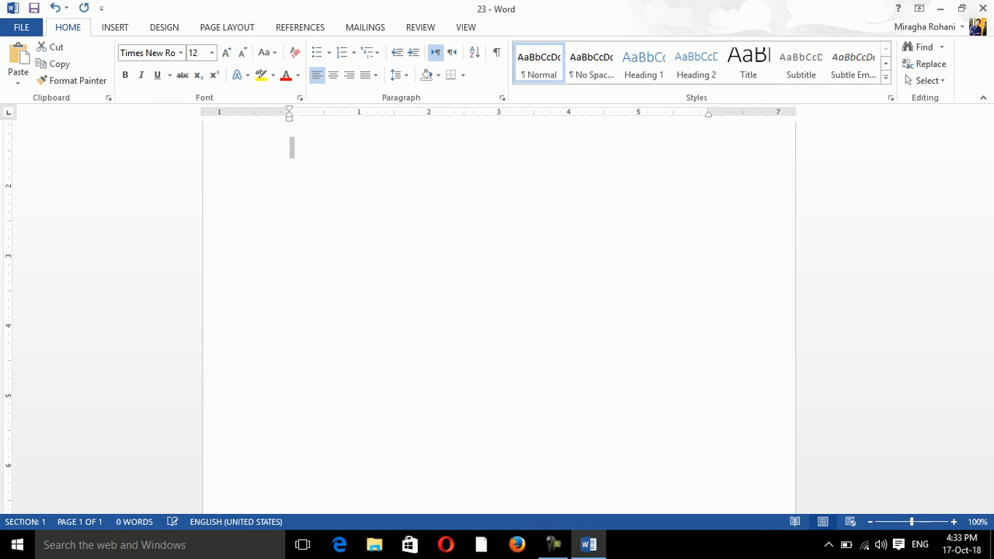
pyautogui.hotkey('ctrl', ']')
pyautogui.hotkey('ctrl', ']')
pyautogui.hotkey('ctrl', ']')
pyautogui.hotkey('ctrl', ']')
pyautogui.hotkey('ctrl', ']')
pyautogui.hotkey('ctrl', ']')
pyautogui.hotkey('ctrl', ']')
pyautogui.hotkey('ctrl', ']')
pyautogui.hotkey('ctrl', ']')
pyautogui.hotkey('ctrl', ']')
pyautogui.hotkey('ctrl', ']')
pyautogui.hotkey('ctrl', ']')
pyautogui.hotkey('ctrl', ']')
pyautogui.hotkey('ctrl', ']')
pyautogui.hotkey('ctrl', ']')
pyautogui.hotkey('ctrl', ']')
pyautogui.hotkey('ctrl', ']')
pyautogui.hotkey('ctrl', ']')
pyautogui.hotkey('ctrl', ']')
pyautogui.hotkey('ctrl', ']')
# Write a sample sentence in document "23" consisting of a first name and "is wahcting T.V"
pyautogui.write('ali')
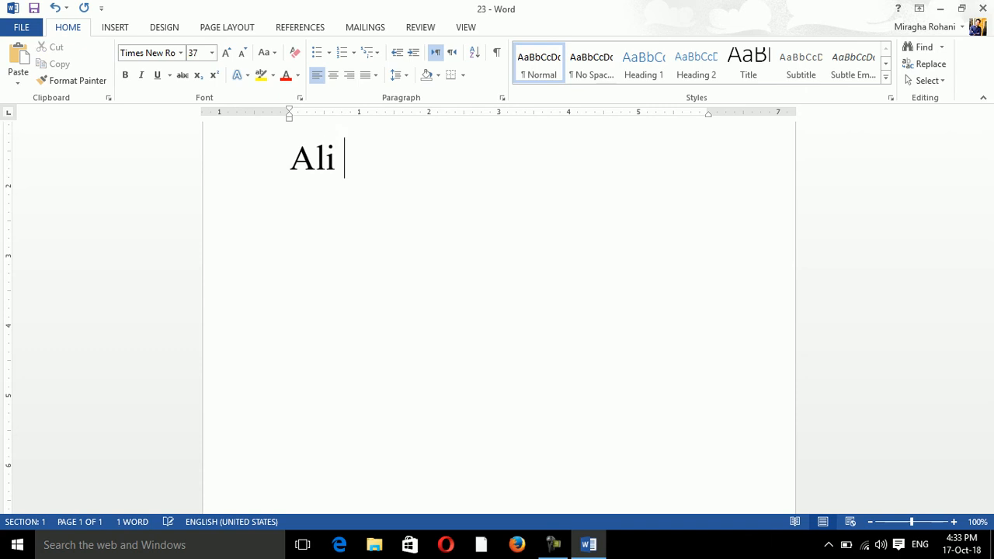
pyautogui.write(' is wathc')
pyautogui.press('BackSpace')
pyautogui.press('BackSpace')
pyautogui.press('BackSpace')
pyautogui.write('chting')
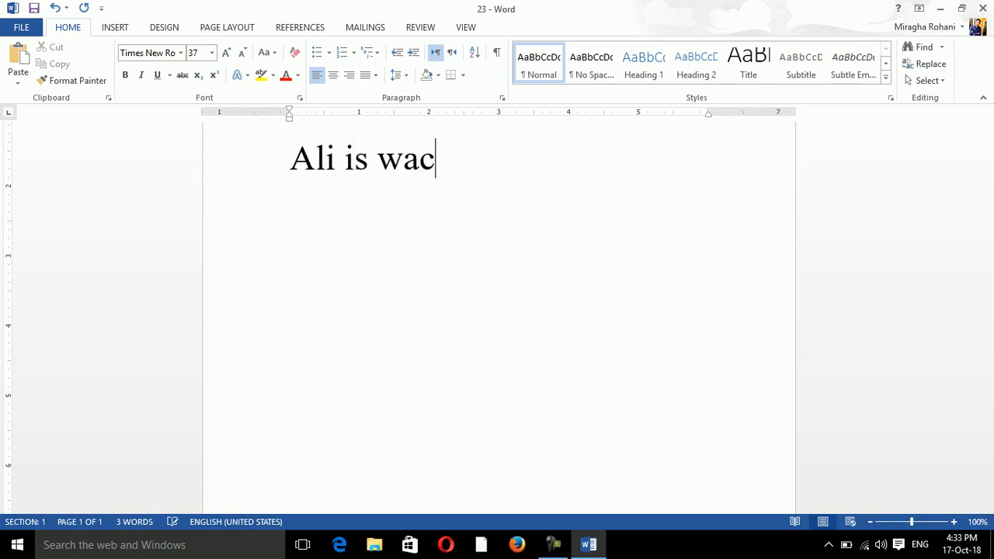
pyautogui.press('BackSpace')
pyautogui.press('BackSpace')
pyautogui.press('BackSpace')
pyautogui.press('BackSpace')
pyautogui.press('BackSpace')
pyautogui.press('BackSpace')
pyautogui.press('BackSpace')
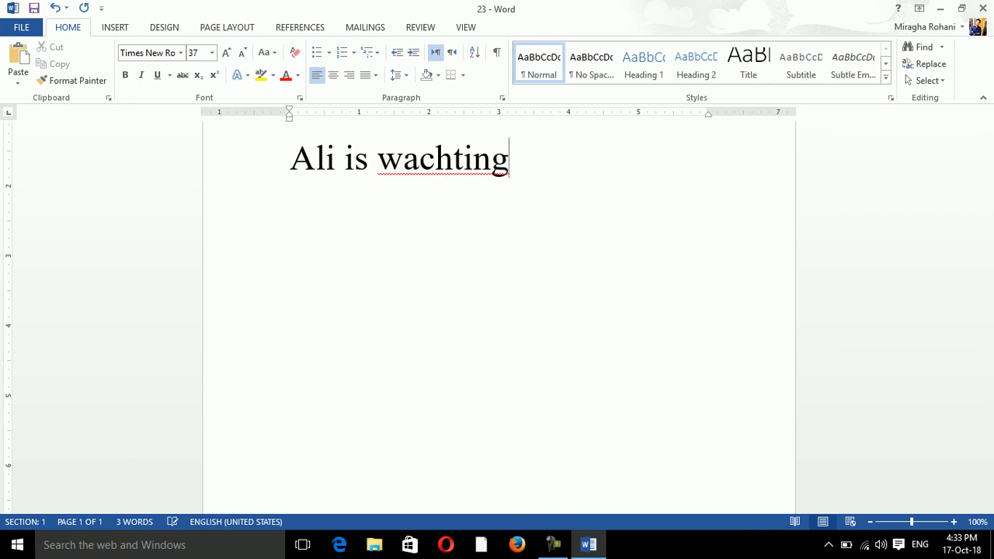
pyautogui.write('hc')
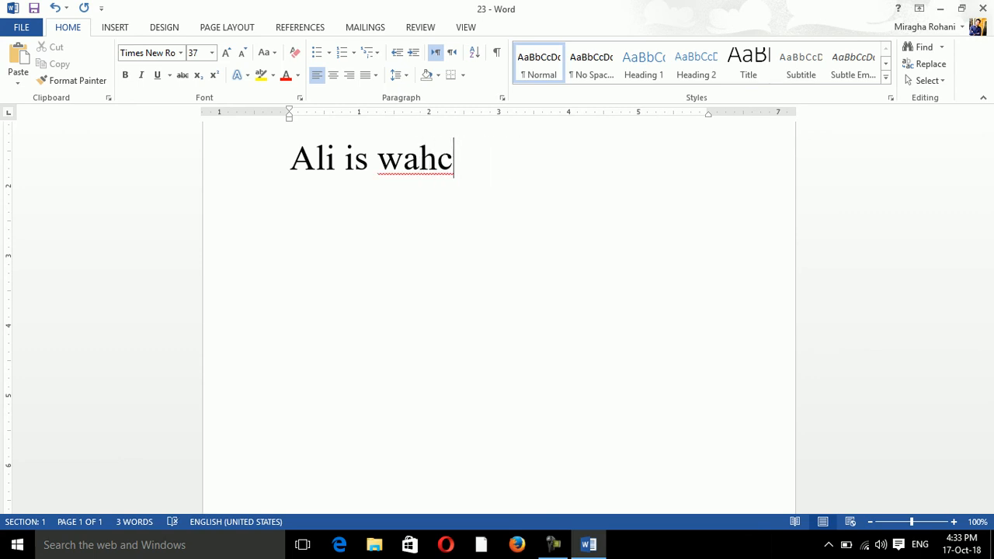
pyautogui.write('ting T')
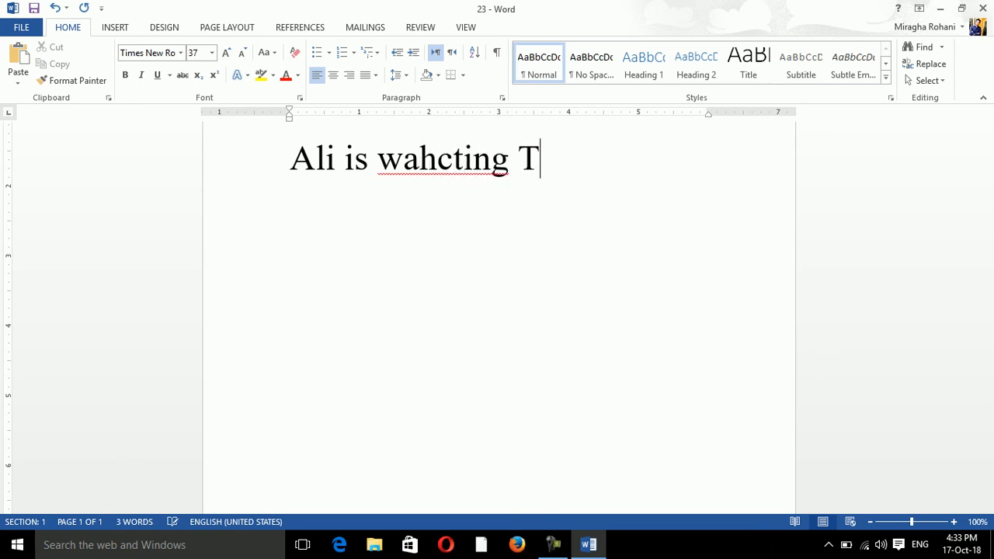
pyautogui.write('V.')
# Correct the misspelled verb in the sentence to "watching" and close document "23" with its changes saved
pyautogui.press('Left')
pyautogui.press('Left')
pyautogui.press('Left')
pyautogui.press('Left')
pyautogui.press('Left')
pyautogui.press('Left')
pyautogui.press('Left')
pyautogui.press('BackSpace')
pyautogui.press('BackSpace')
pyautogui.write('ch')
pyautogui.click(540, 159)
pyautogui.rightClick(508, 174)
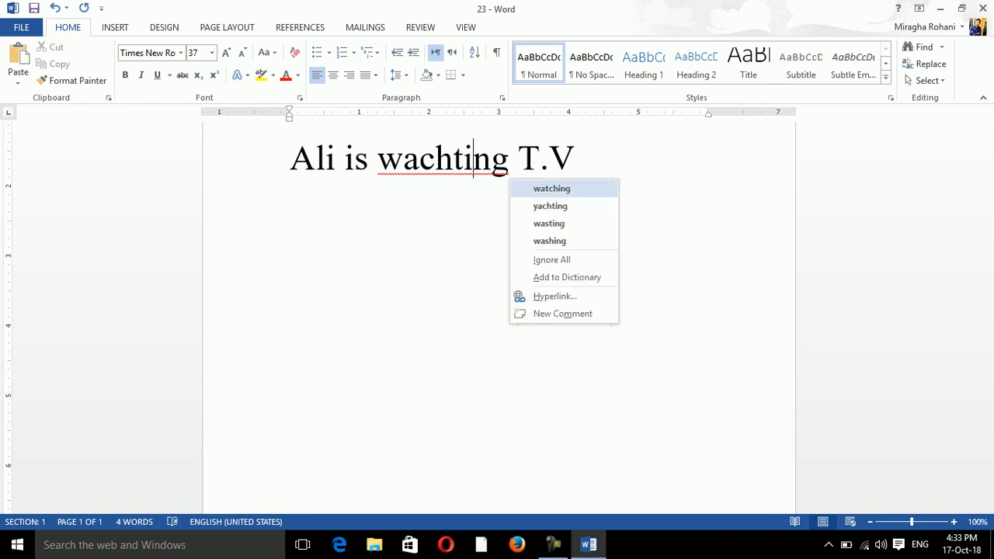
pyautogui.click(543, 188)
pyautogui.click(576, 159)
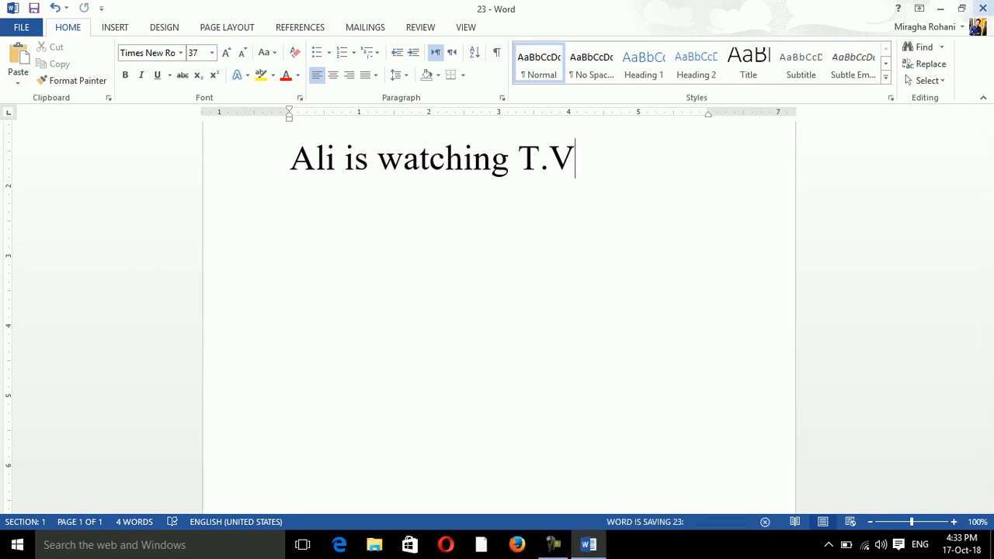
pyautogui.click(983, 8)
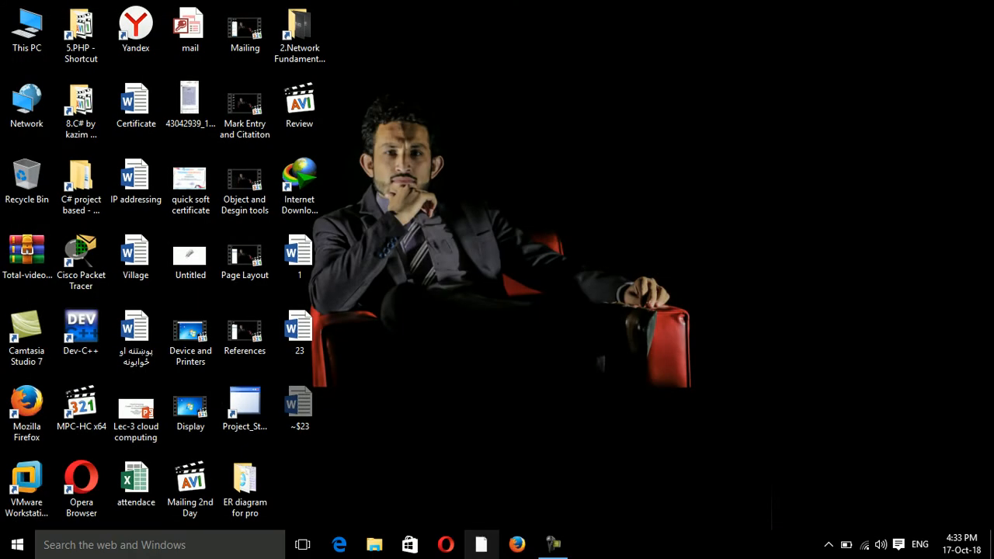
# Start Word again and create a new blank document
pyautogui.press('super')
pyautogui.write('wo')
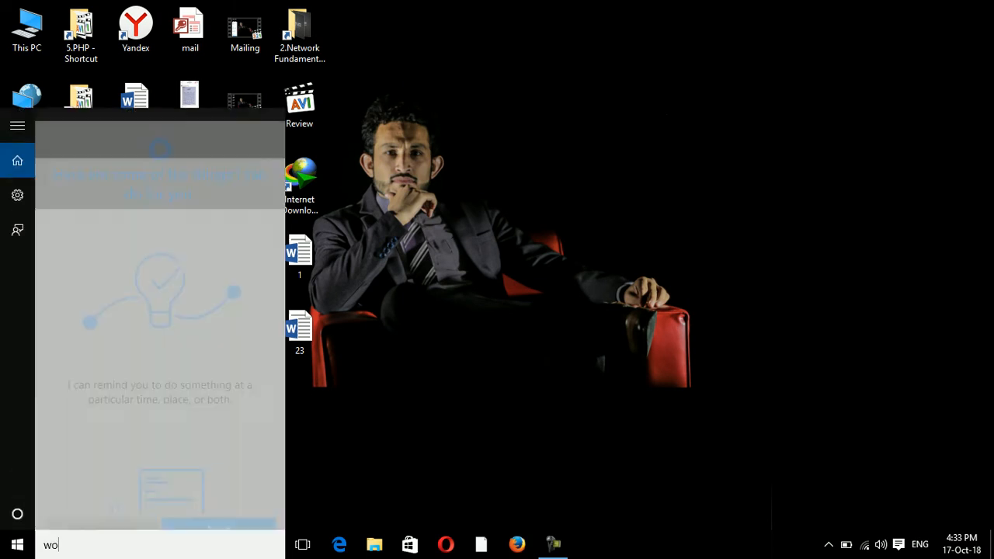
pyautogui.press('BackSpace')
pyautogui.press('Return')
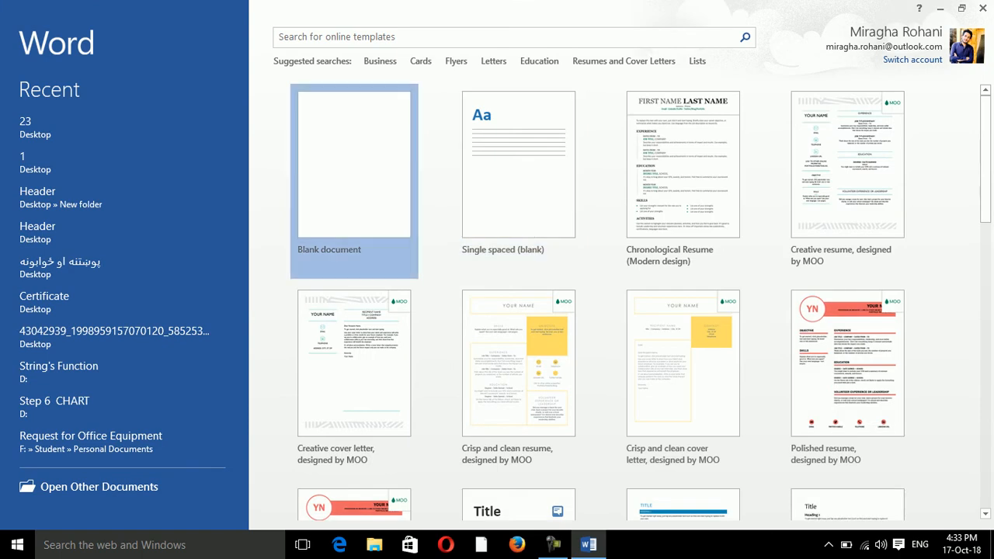
pyautogui.click(354, 167)
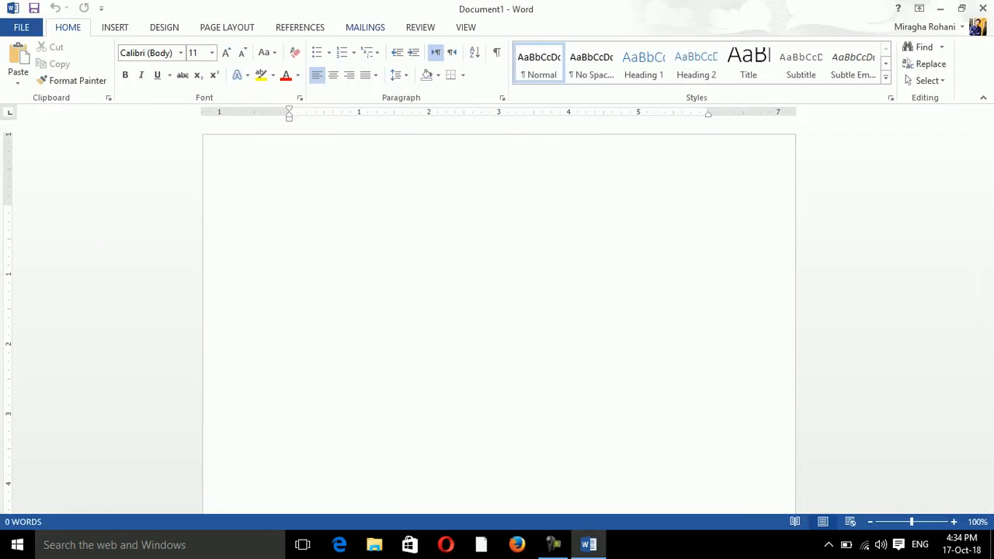
# Compare two documents, using 1.docx as the original and 23.docx as the revised document
pyautogui.click(420, 27)
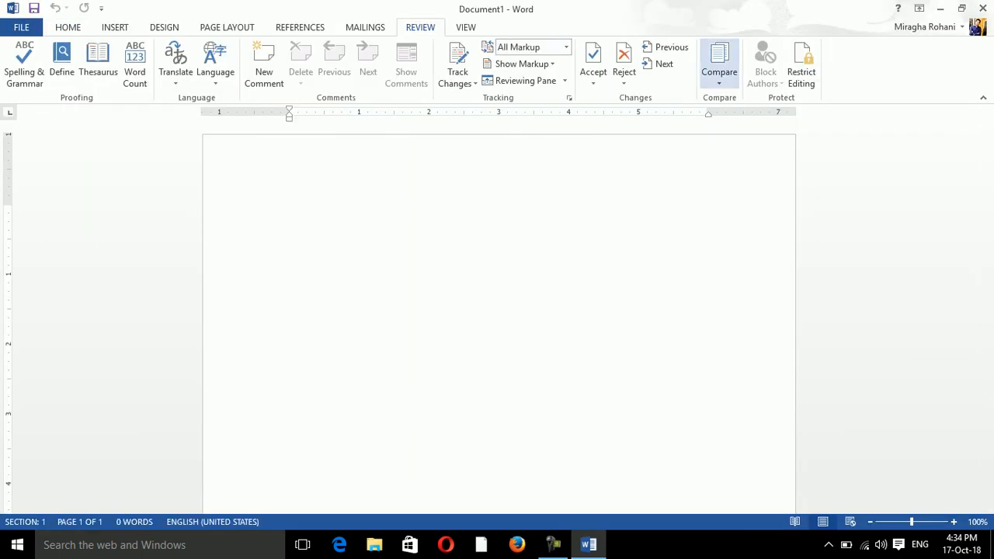
pyautogui.click(719, 62)
pyautogui.click(755, 165)
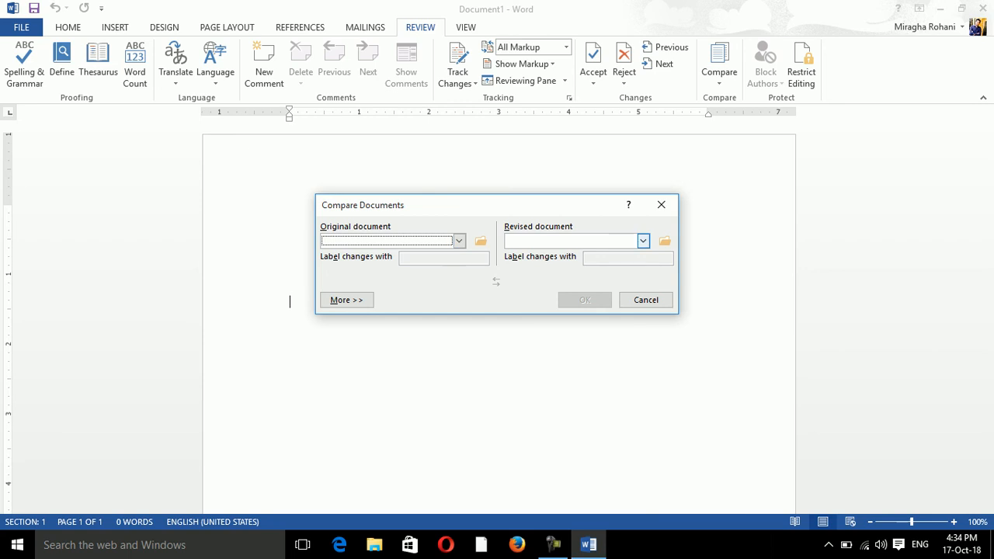
pyautogui.click(459, 240)
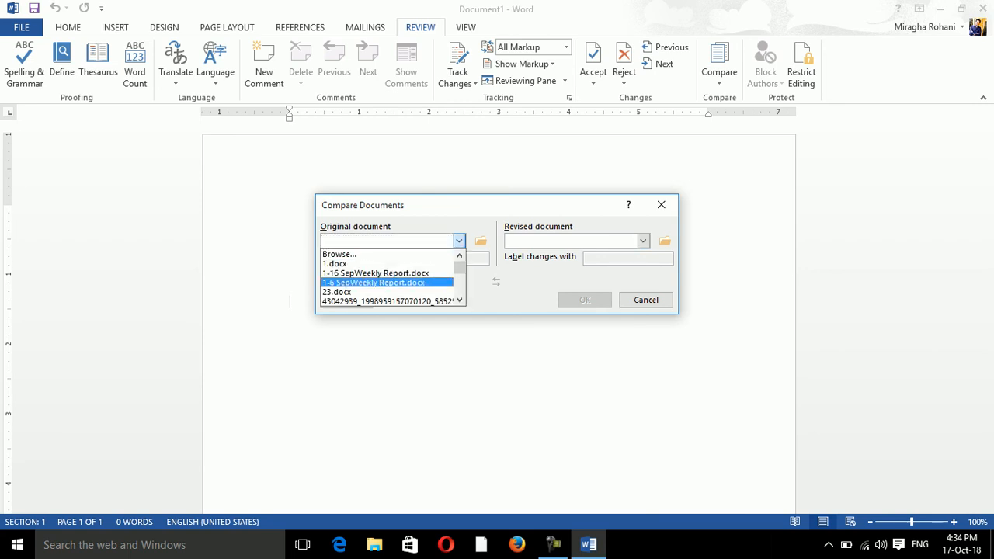
pyautogui.click(349, 263)
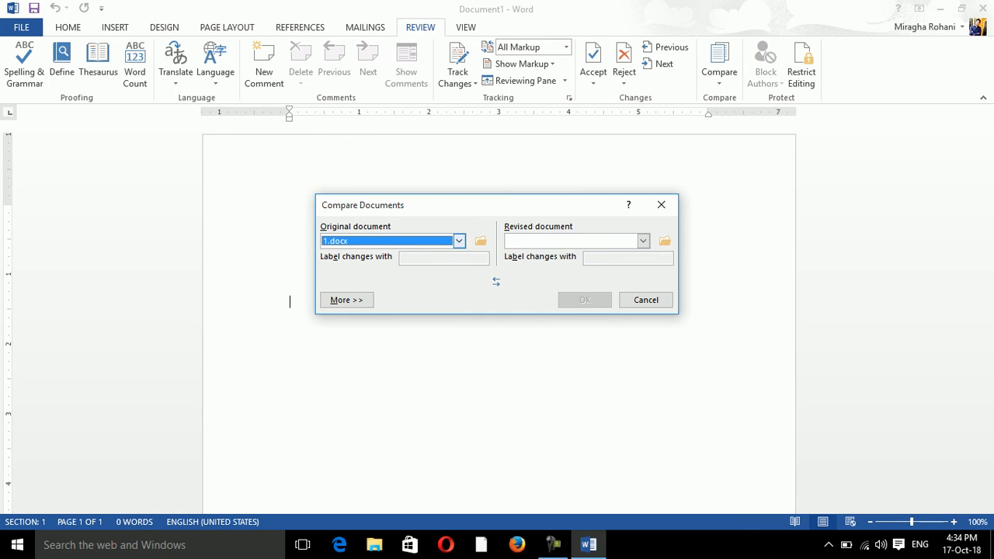
pyautogui.click(643, 241)
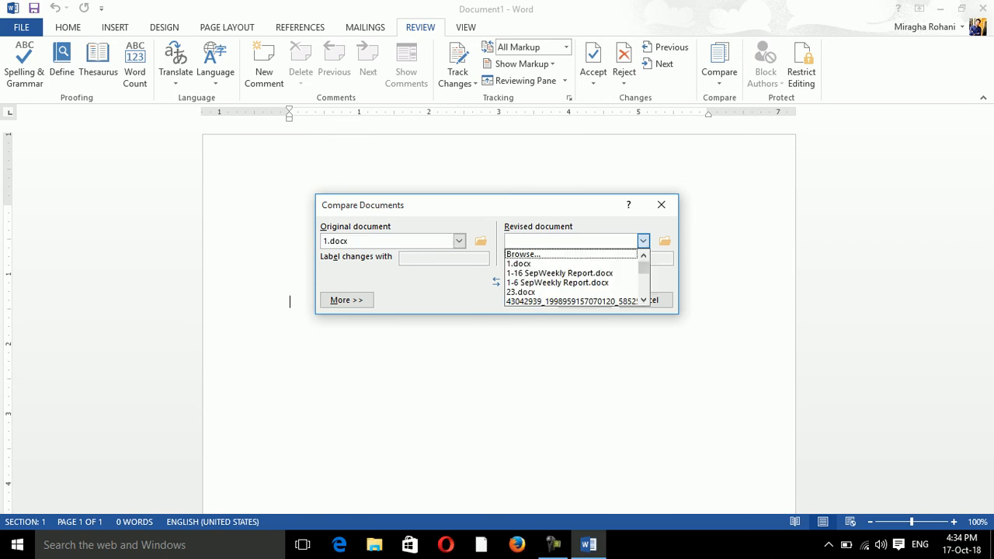
pyautogui.click(521, 292)
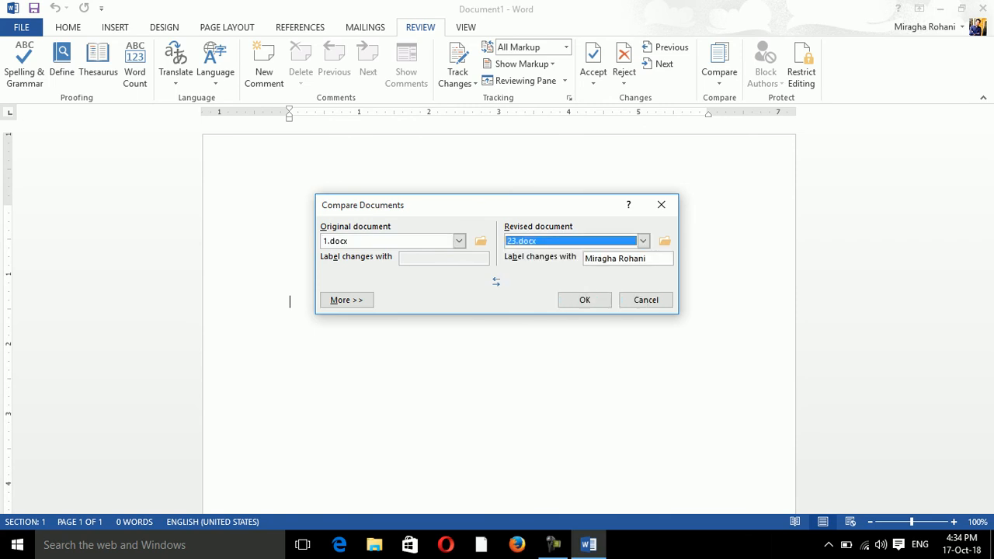
pyautogui.click(584, 300)
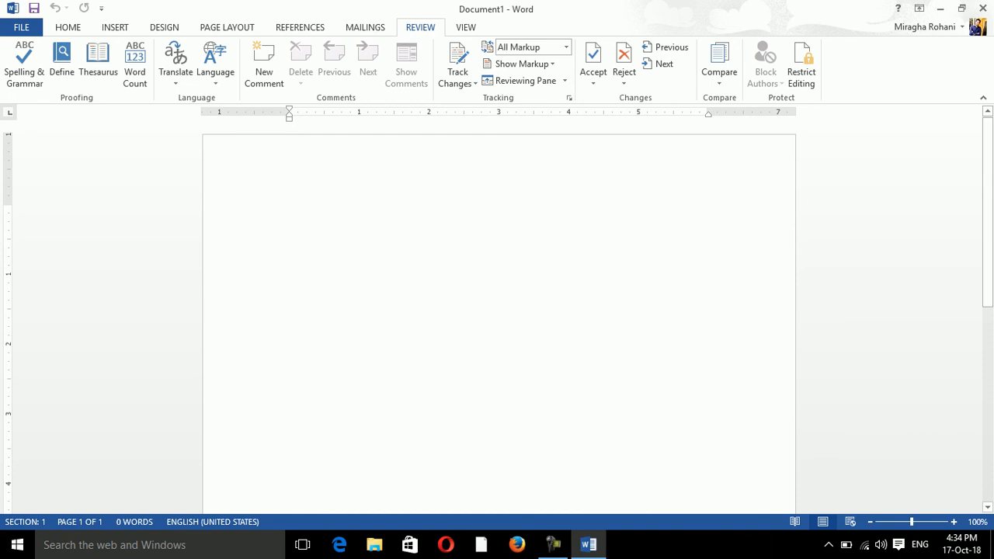
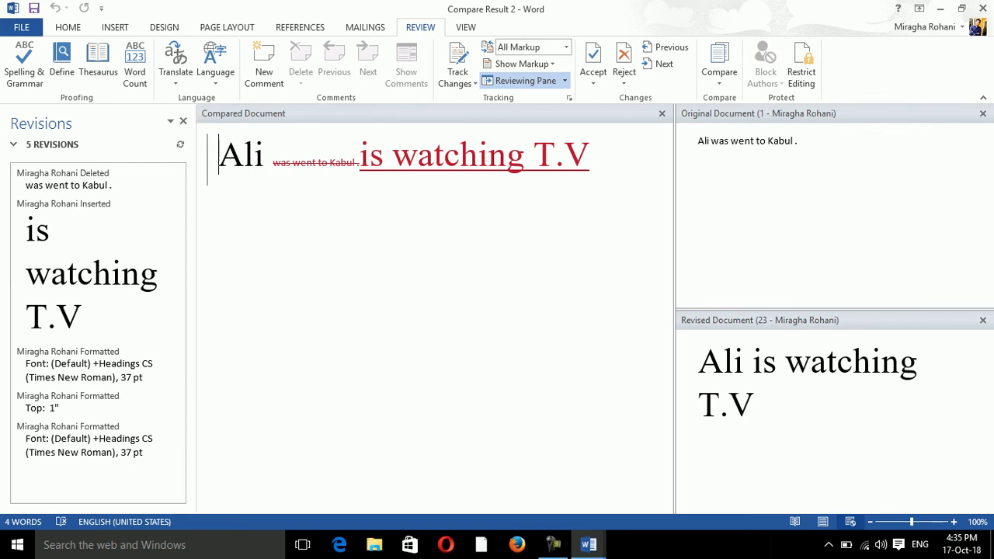
# Examine the deleted and inserted text in the compared document and revisions list against the original and revised source documents
pyautogui.moveTo(316, 162)
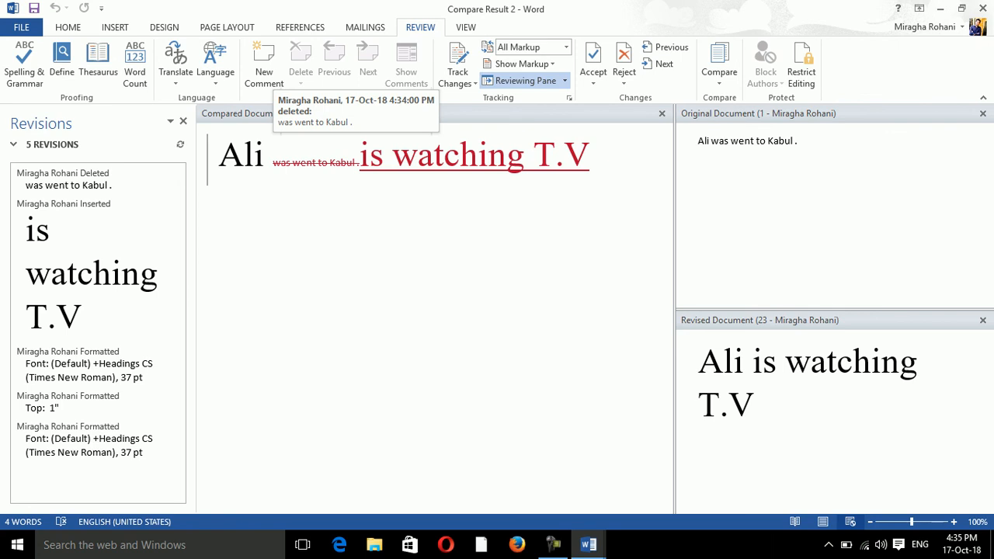
pyautogui.moveTo(316, 162); pyautogui.dragTo(219, 162)
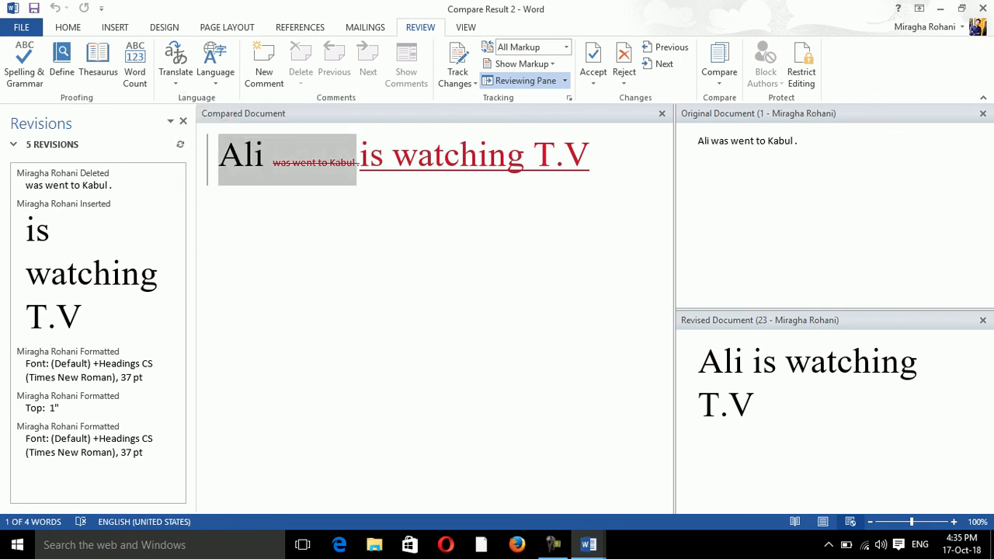
pyautogui.moveTo(590, 159); pyautogui.dragTo(360, 159)
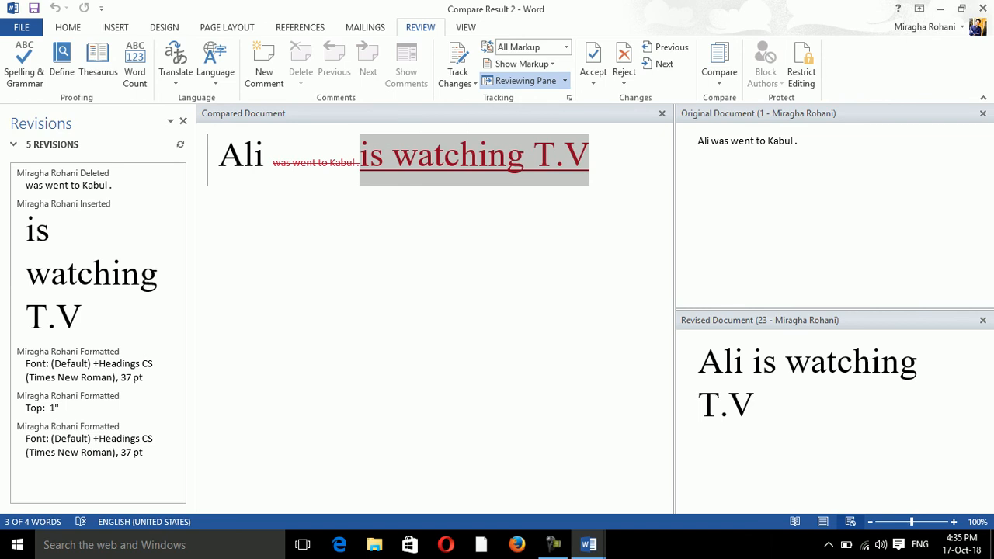
pyautogui.click(112, 273)
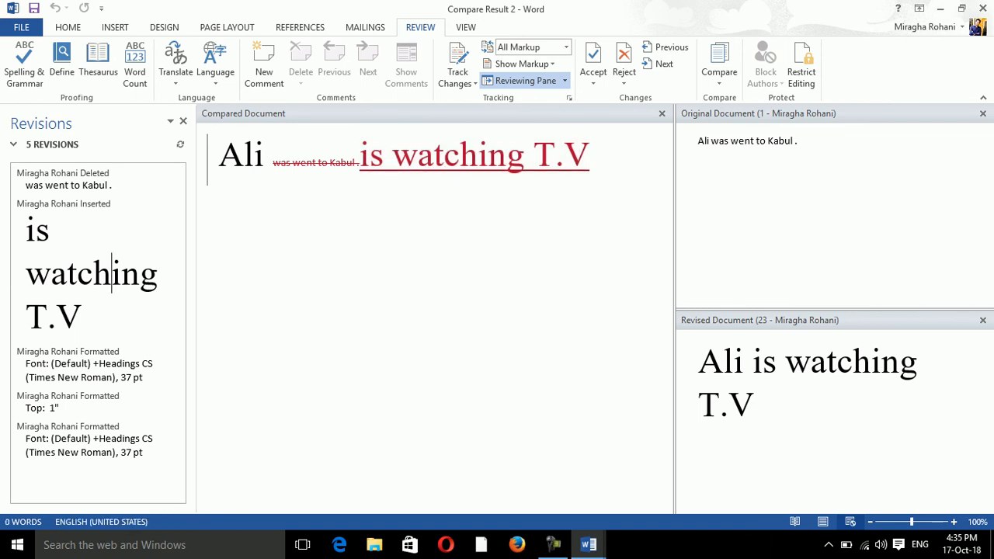
pyautogui.tripleClick(82, 317)
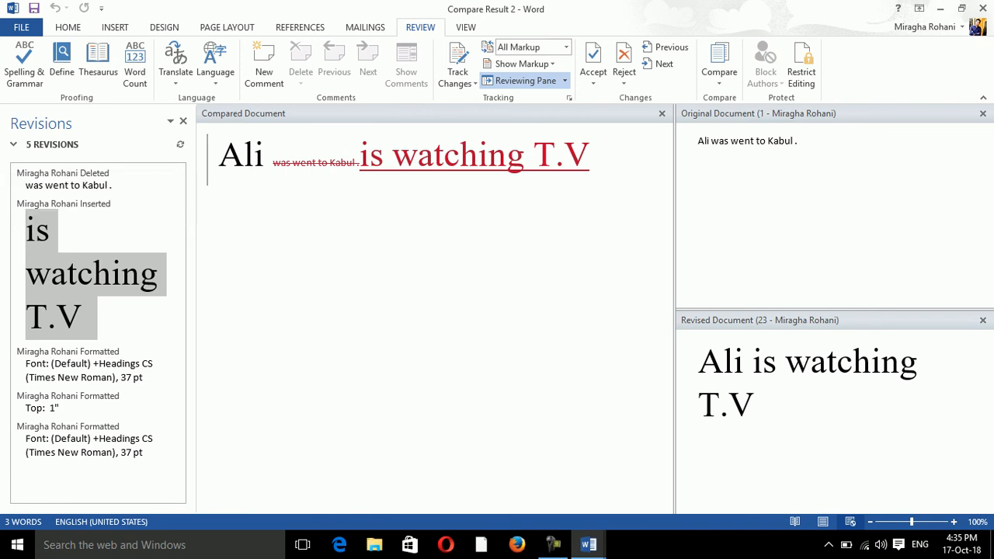
pyautogui.click(800, 145)
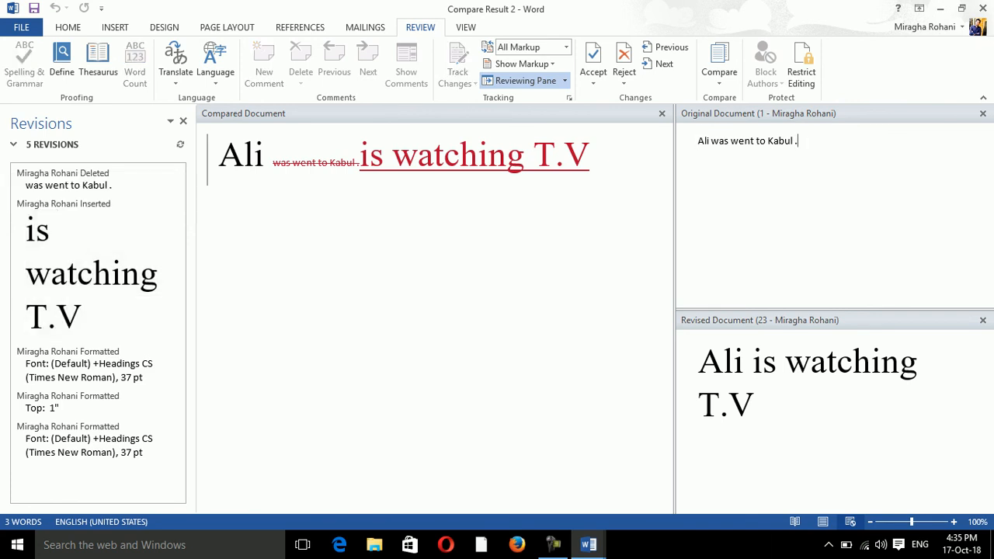
pyautogui.click(762, 410)
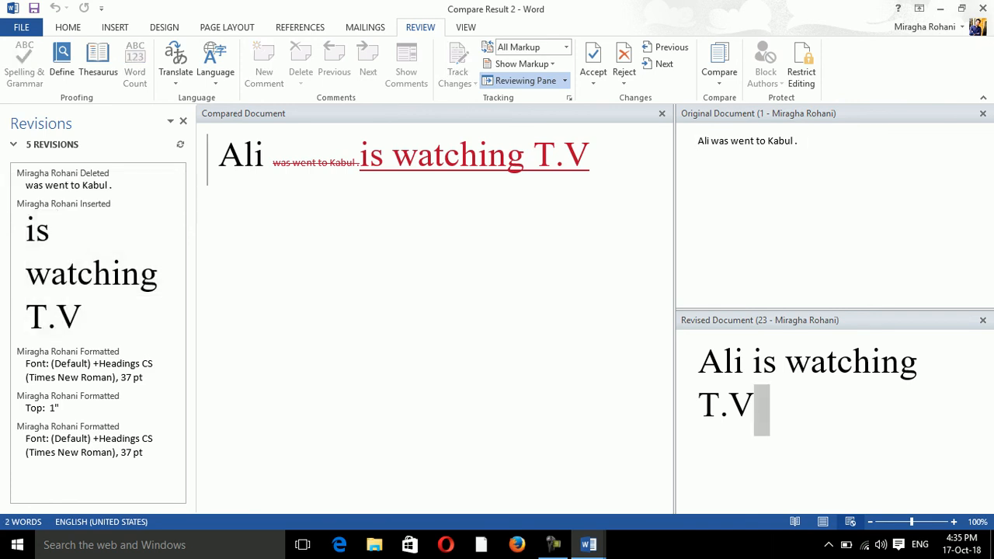
pyautogui.click(801, 145)
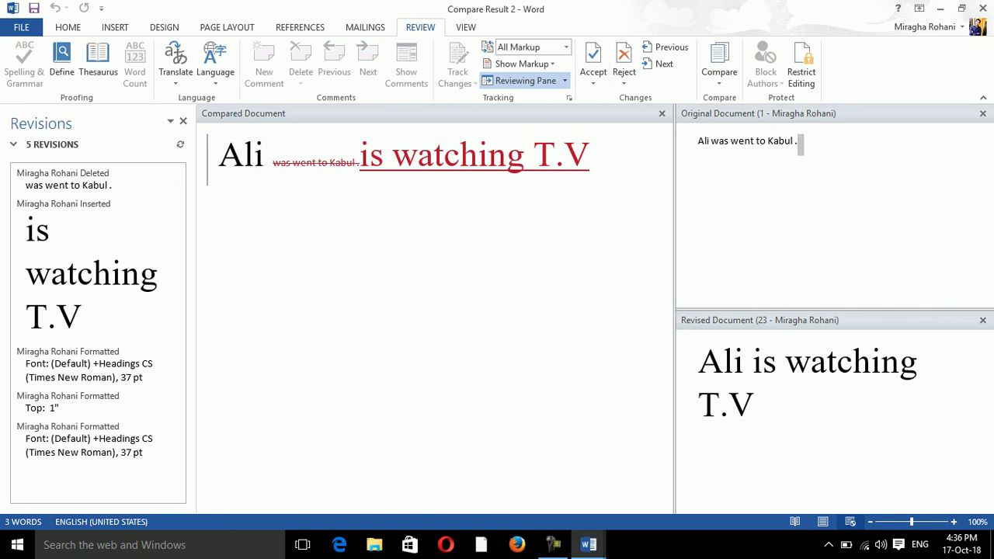
# Hide the comparison's source documents, and bring back only the original document beside the compared one
pyautogui.click(719, 66)
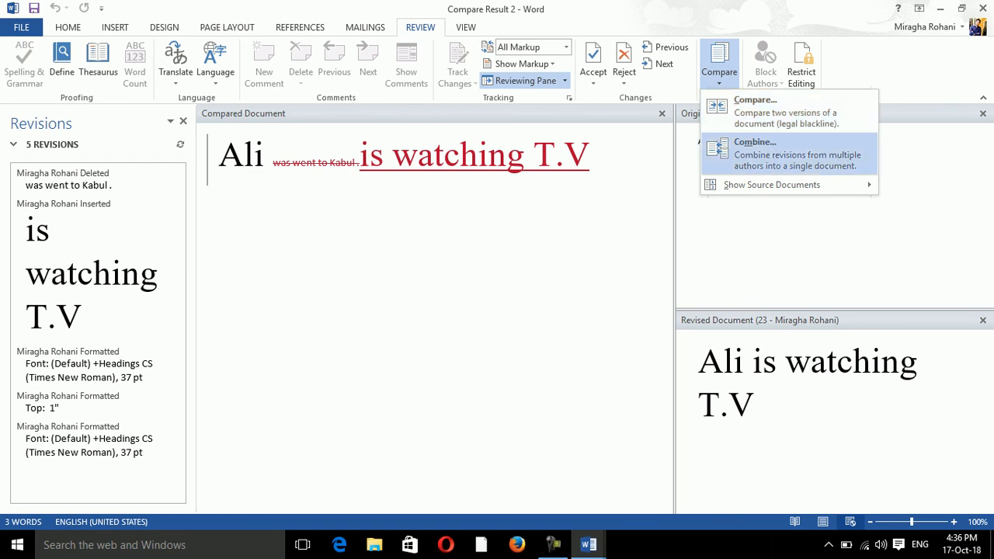
pyautogui.moveTo(772, 185)
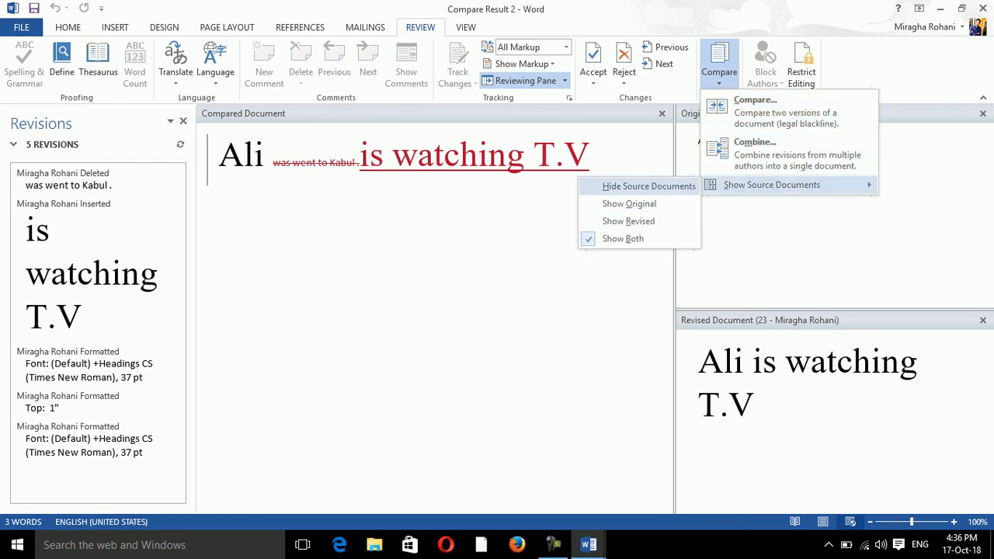
pyautogui.click(649, 186)
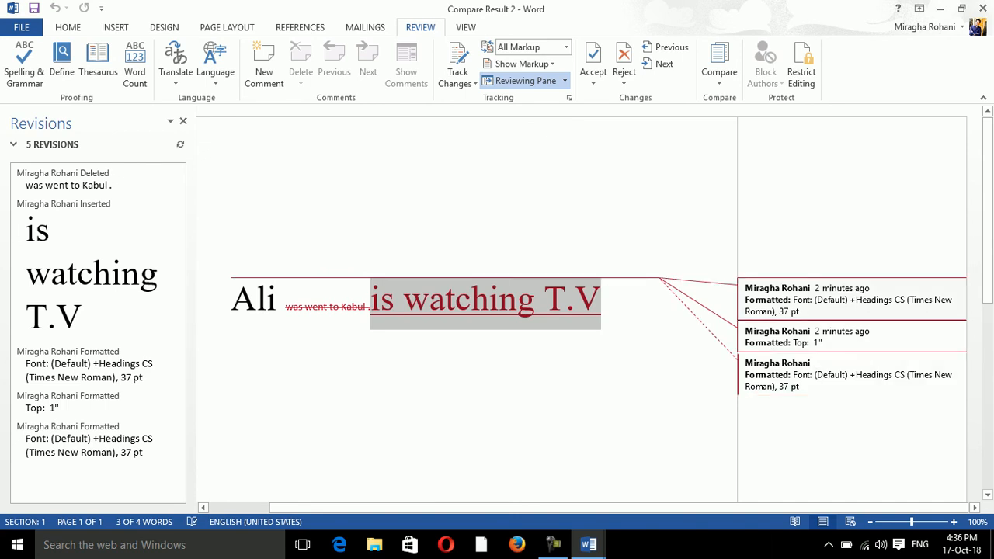
pyautogui.click(719, 68)
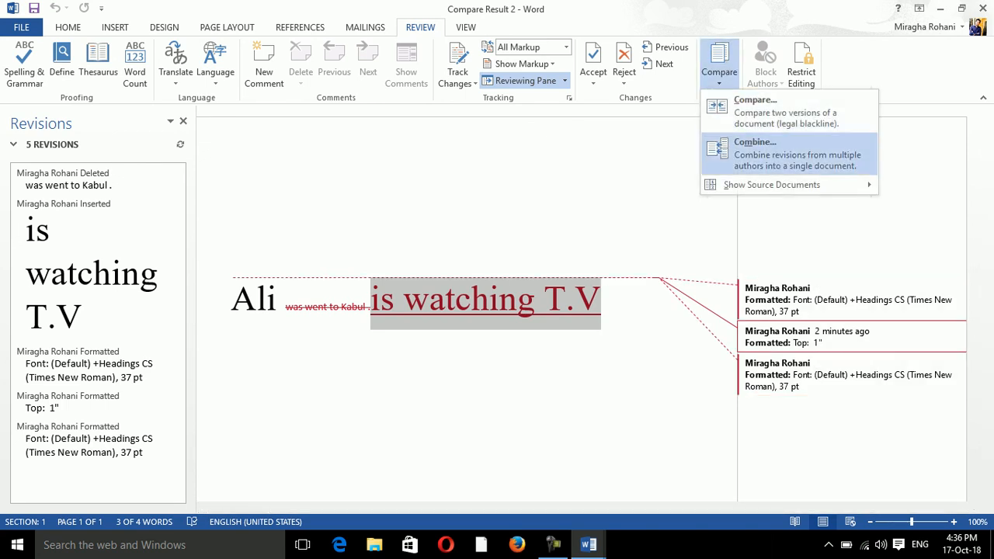
pyautogui.moveTo(769, 185)
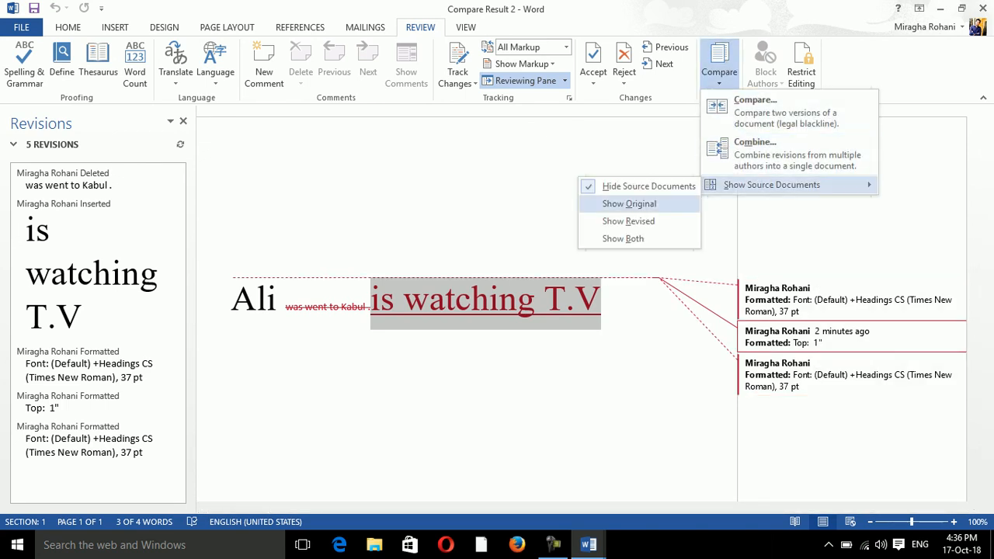
pyautogui.click(629, 203)
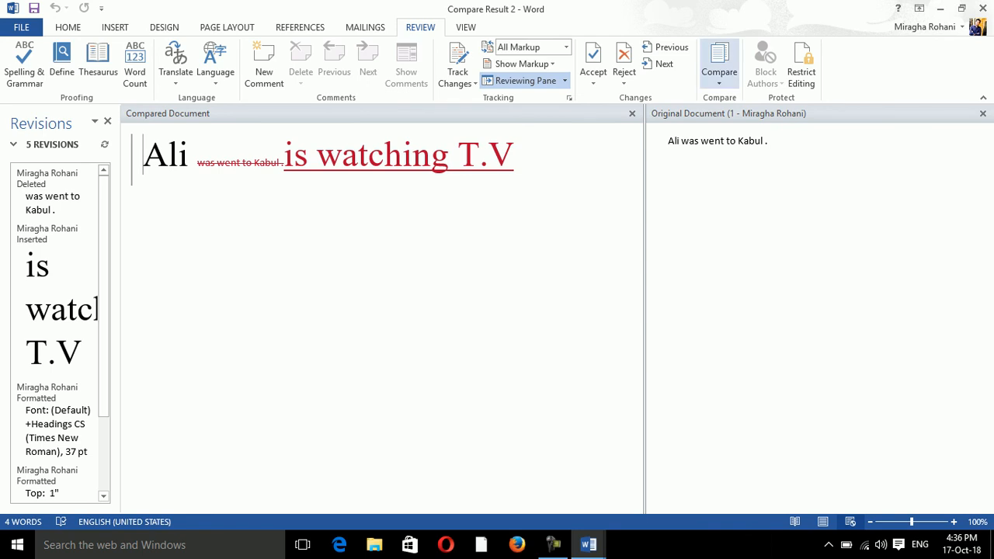
# Show only the revised source document beside the comparison, and switch to showing both source documents
pyautogui.click(719, 74)
pyautogui.moveTo(771, 185)
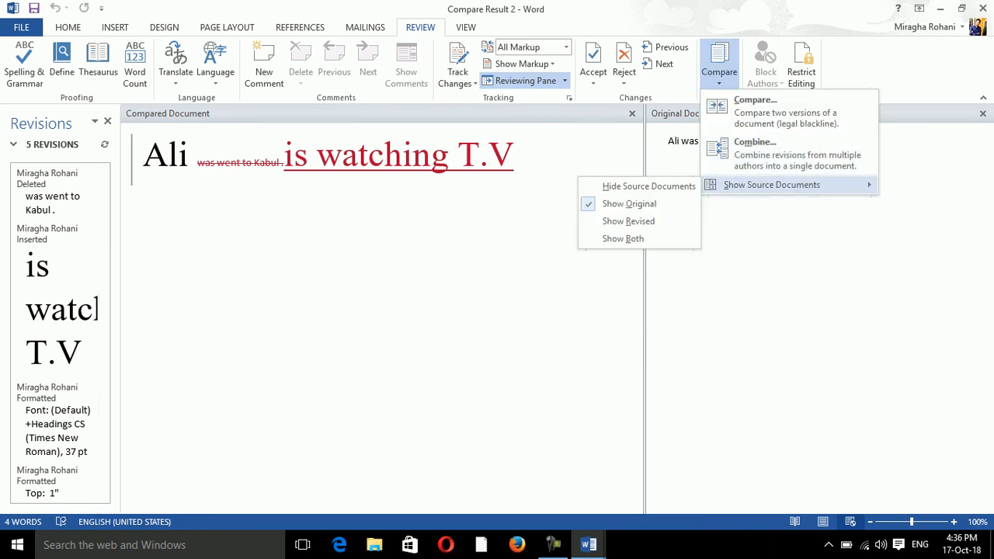
pyautogui.click(628, 221)
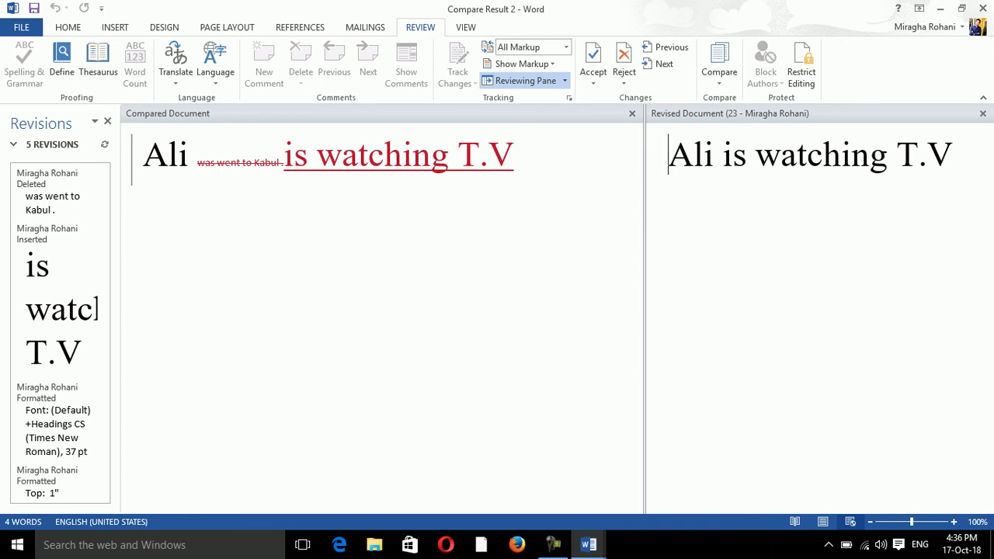
pyautogui.click(720, 71)
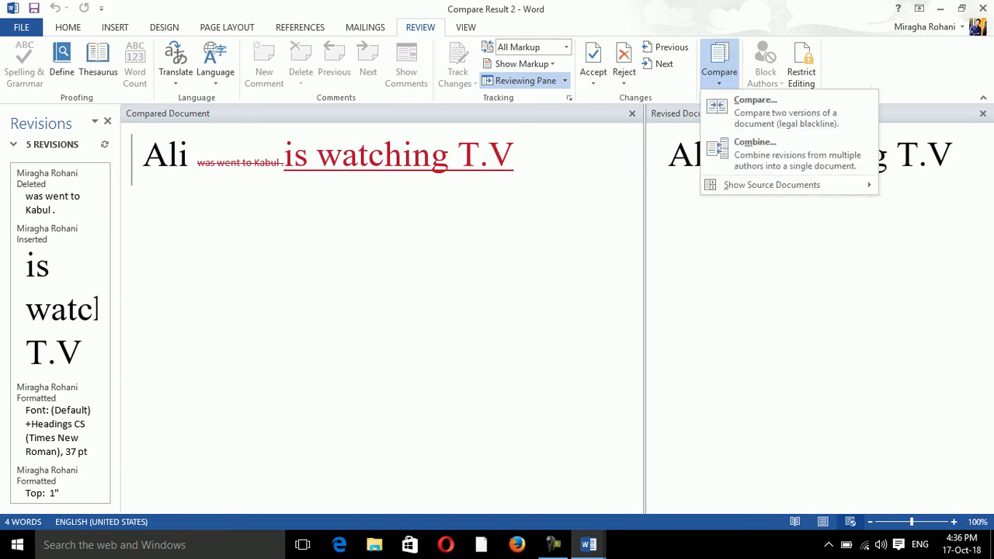
pyautogui.moveTo(772, 185)
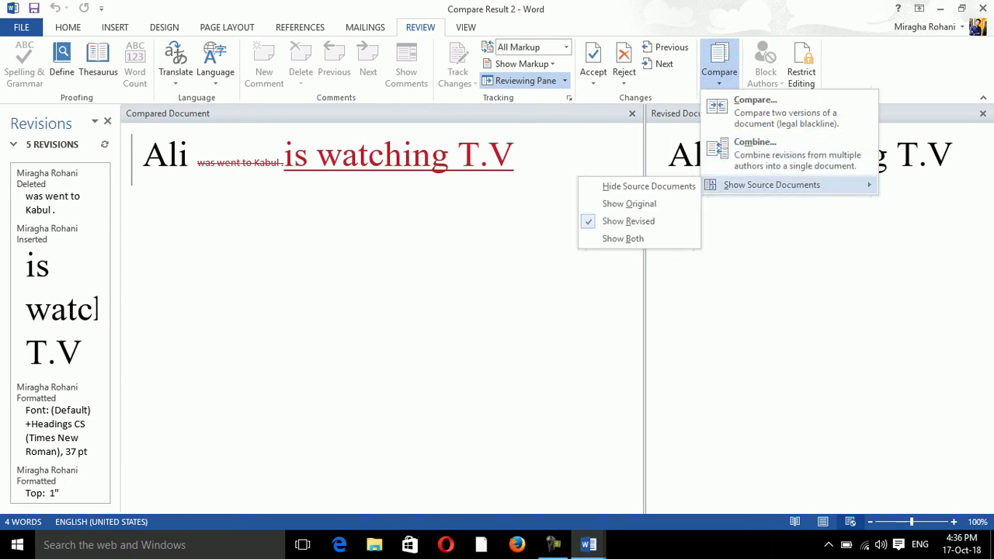
pyautogui.click(623, 238)
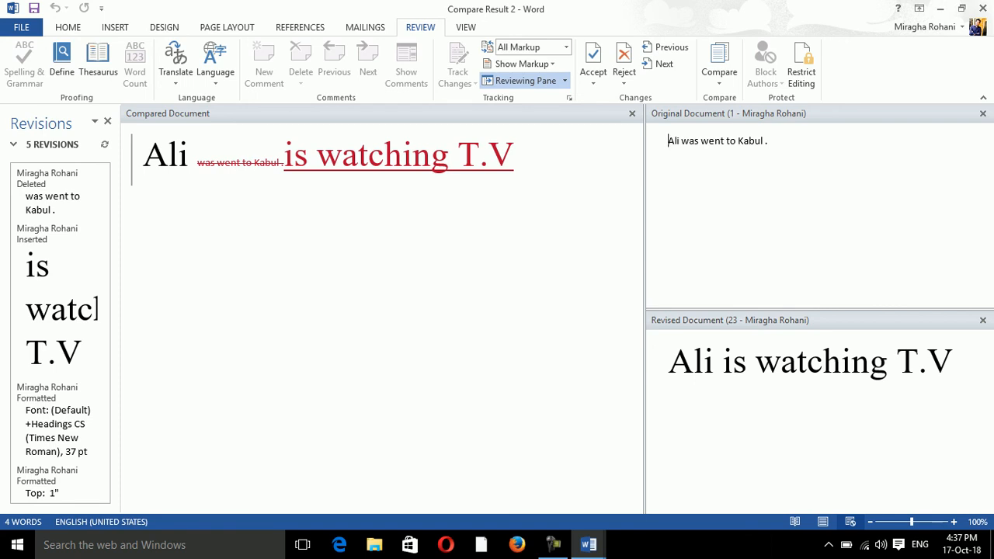
# Copy the sentence "Ali was went to Kabul ." from the original document and paste it on a new line below the compared text
pyautogui.moveTo(767, 141); pyautogui.dragTo(668, 140)
pyautogui.hotkey('ctrl', 'c')
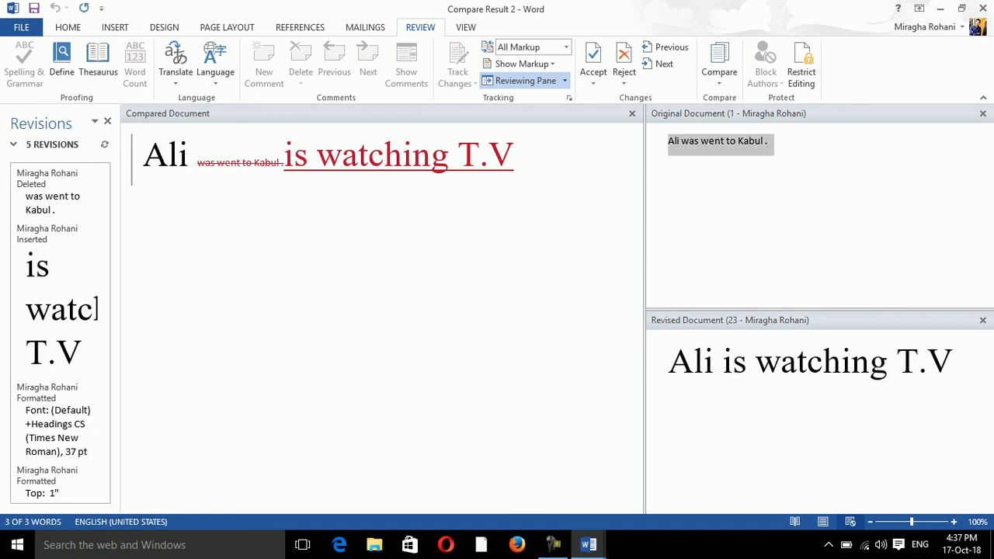
pyautogui.click(144, 156)
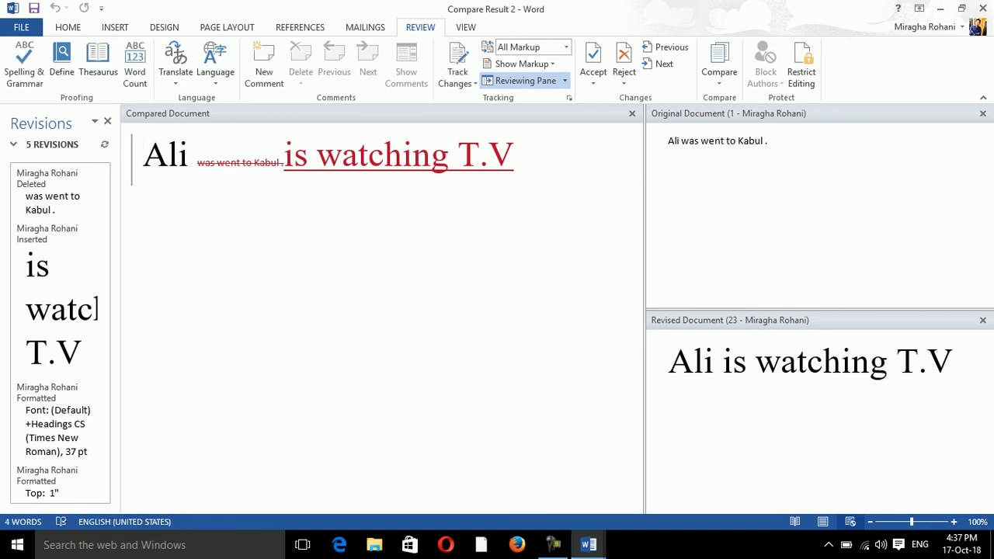
pyautogui.click(927, 362)
pyautogui.click(927, 362)
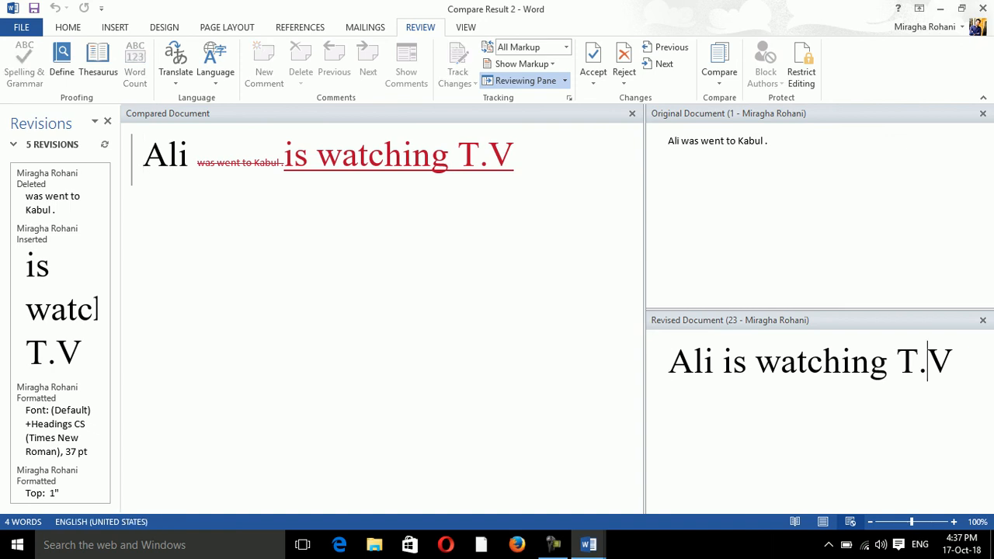
pyautogui.press('BackSpace')
pyautogui.click(143, 155)
pyautogui.click(514, 156)
pyautogui.press('Return')
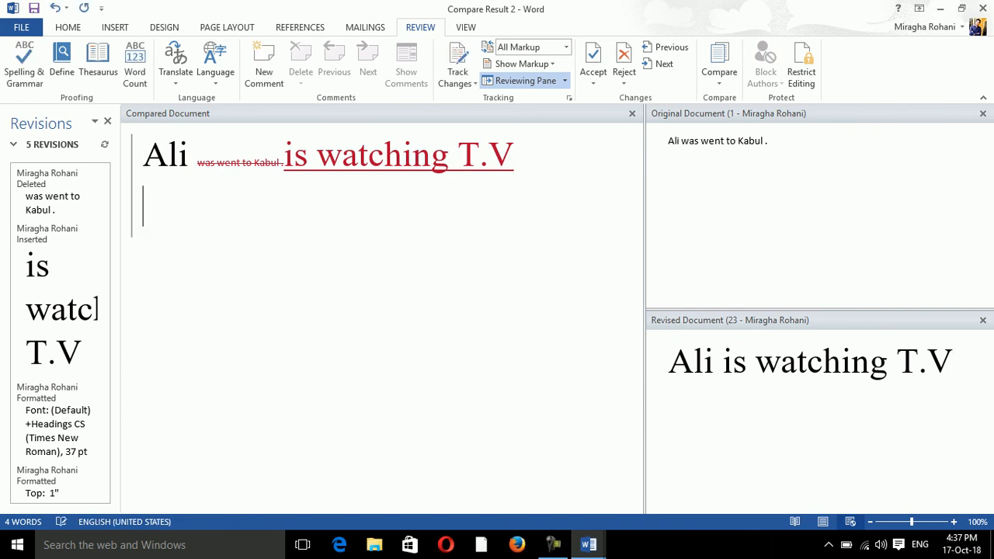
pyautogui.hotkey('ctrl', 'v')
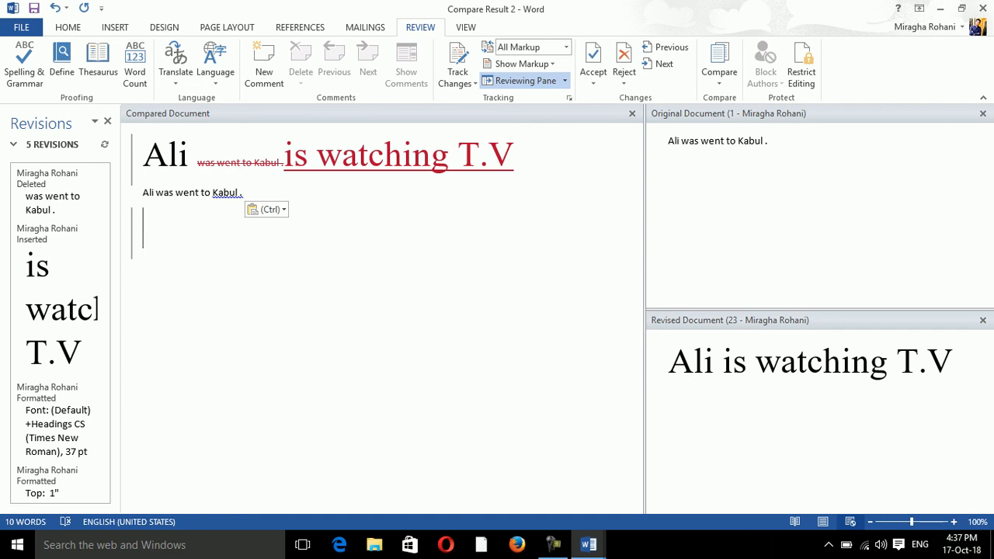
# Close the comparison result without saving its changes, leaving the blank document empty
pyautogui.click(720, 70)
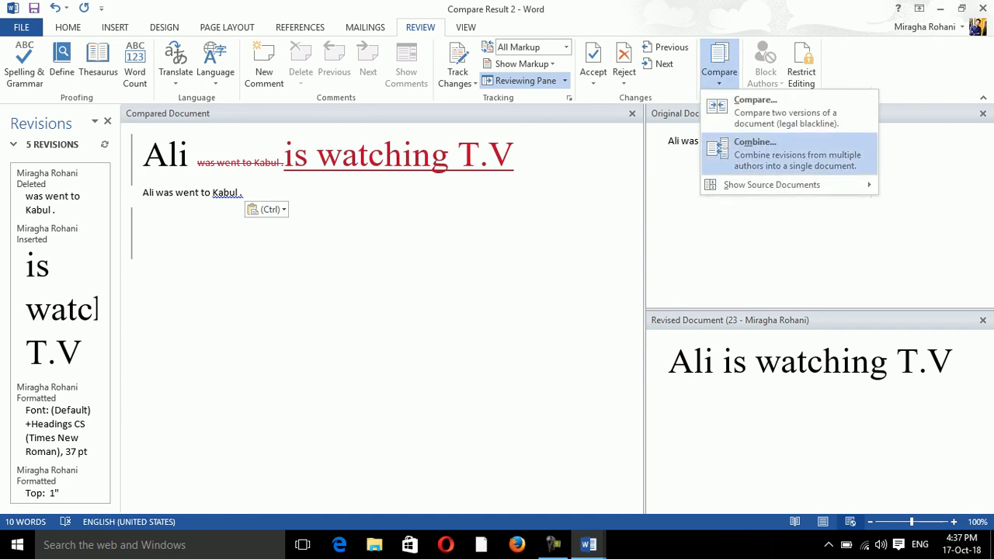
pyautogui.press('Escape')
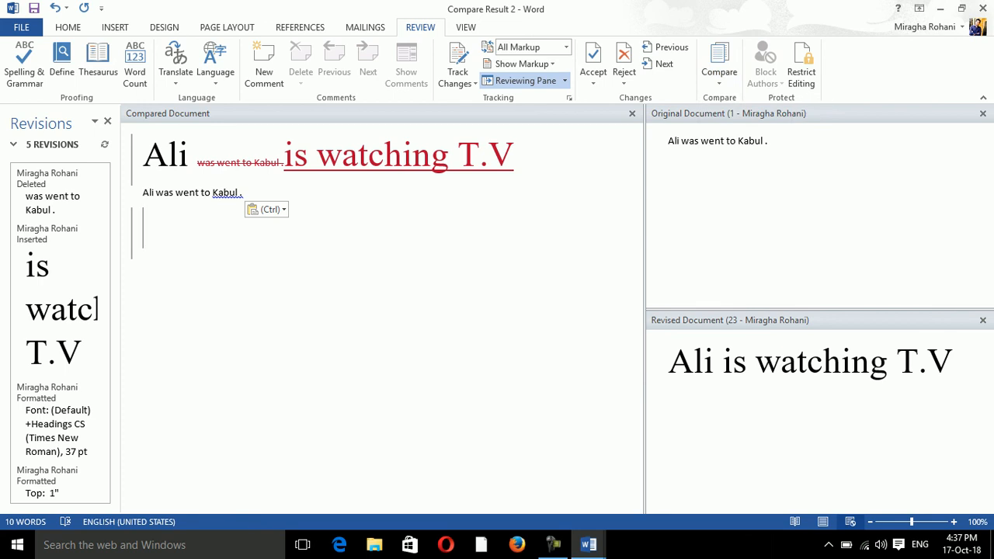
pyautogui.click(984, 9)
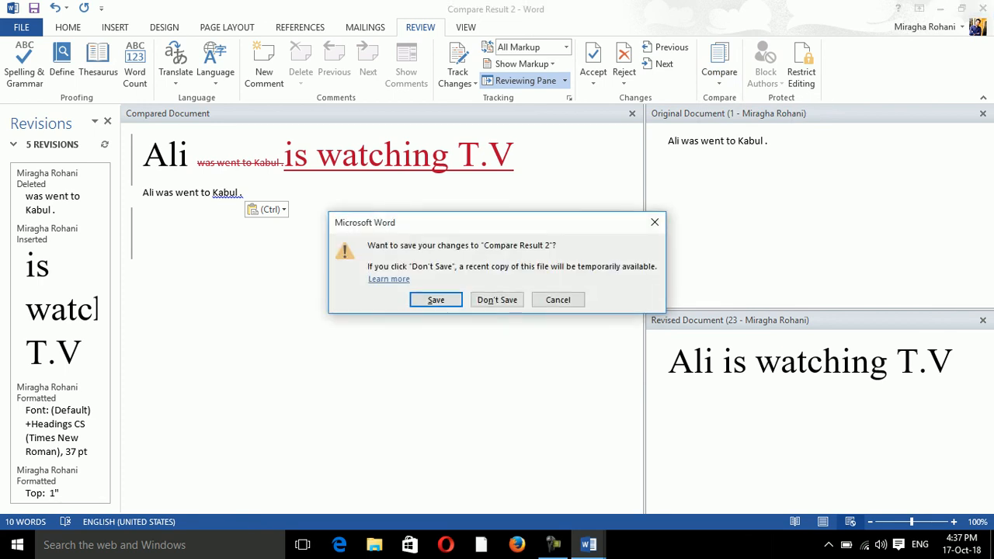
pyautogui.press('n')
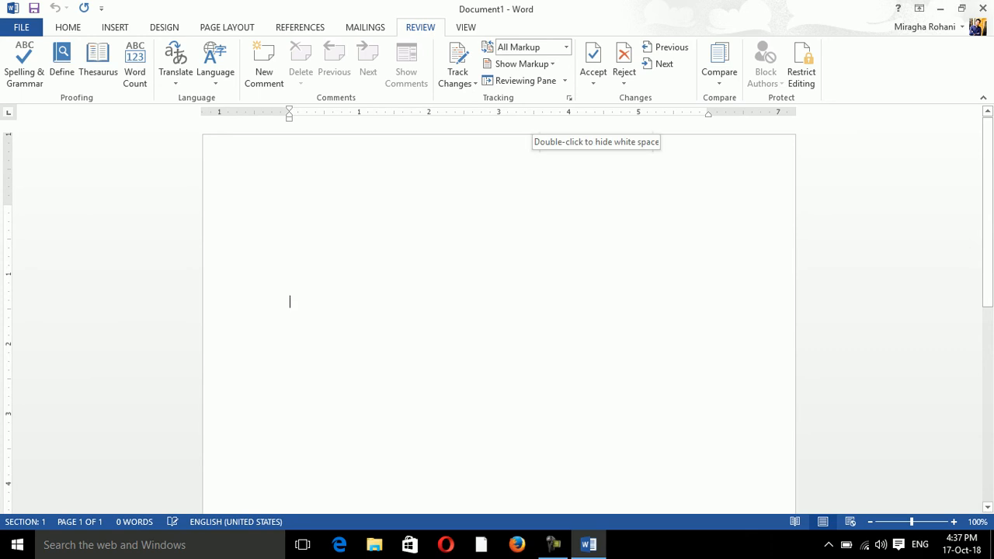
pyautogui.write('s')
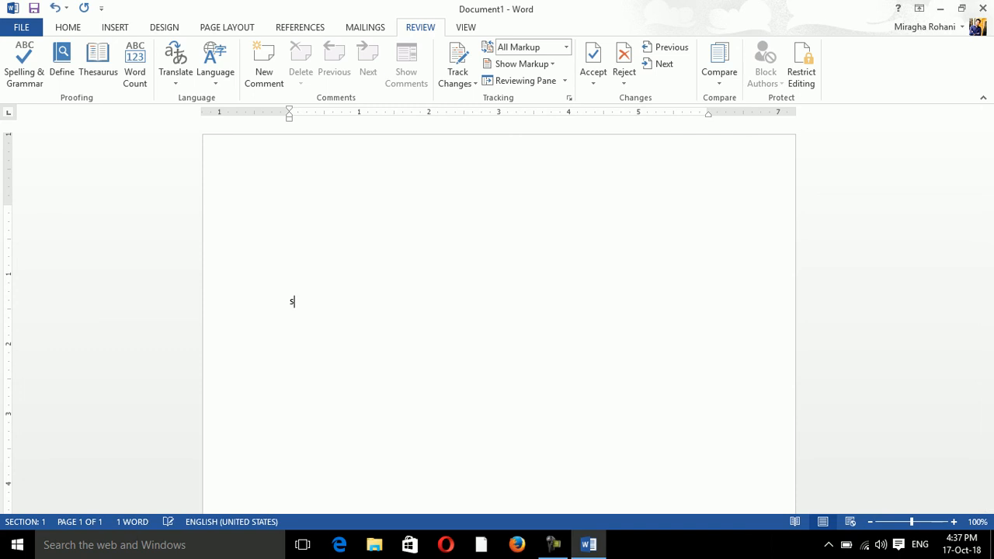
pyautogui.press('BackSpace')
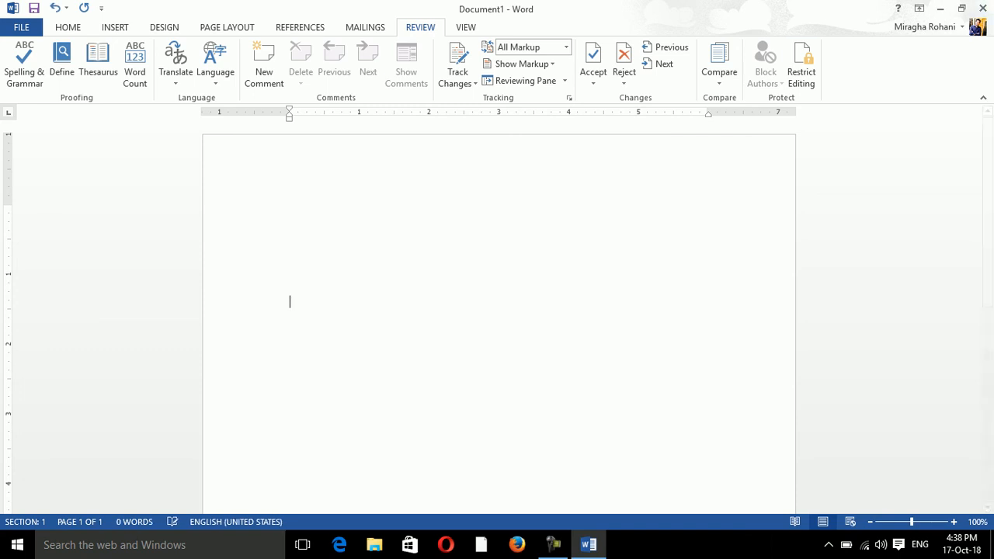
# Combine two documents, using 1-16 SepWeekly Report.docx as the original and 1-6 SepWeekly Report.docx as the revised document
pyautogui.click(719, 63)
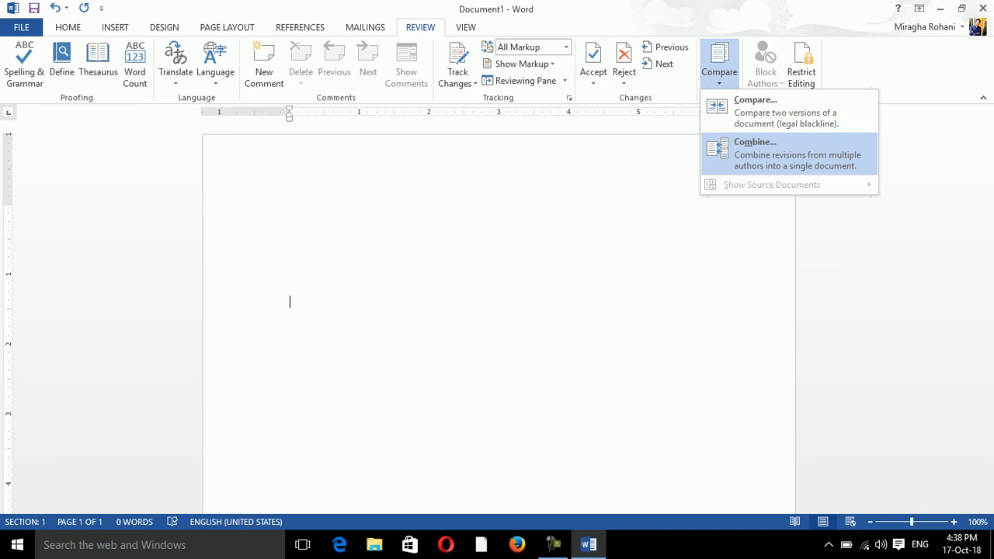
pyautogui.press('Return')
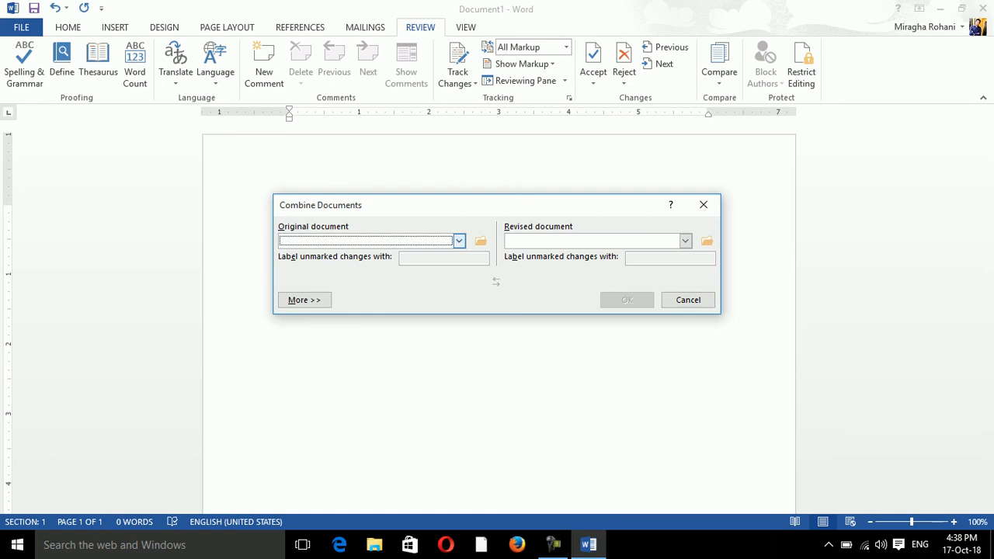
pyautogui.click(459, 241)
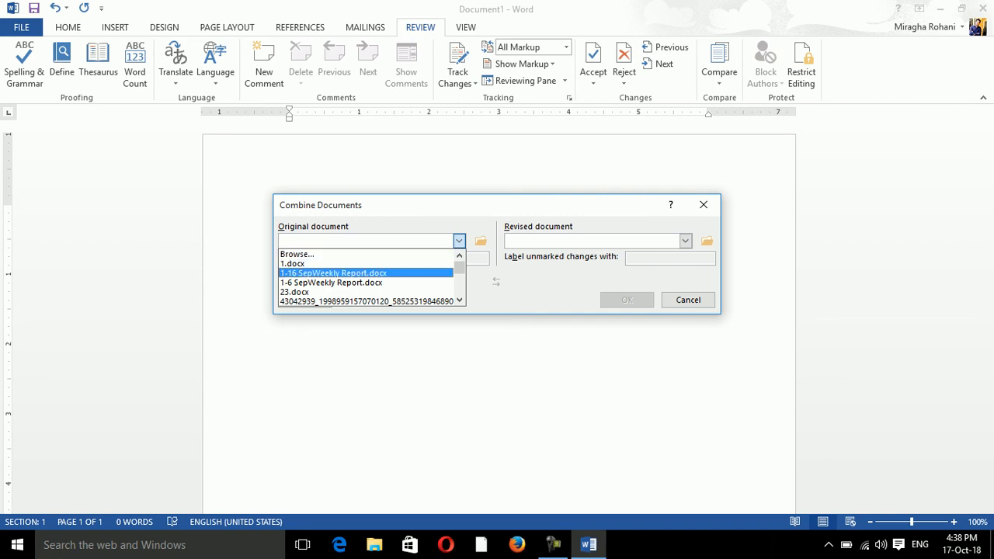
pyautogui.click(334, 273)
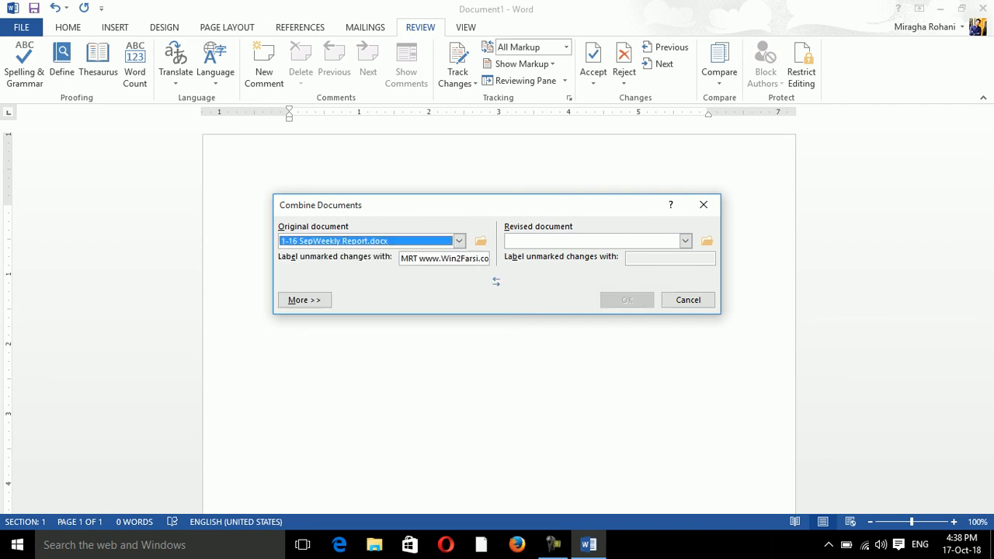
pyautogui.click(686, 241)
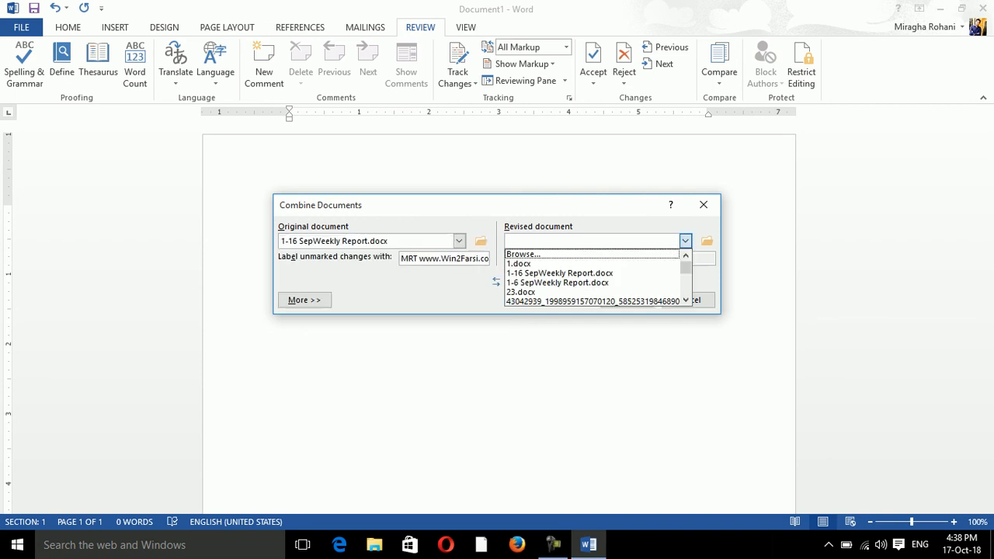
pyautogui.click(575, 283)
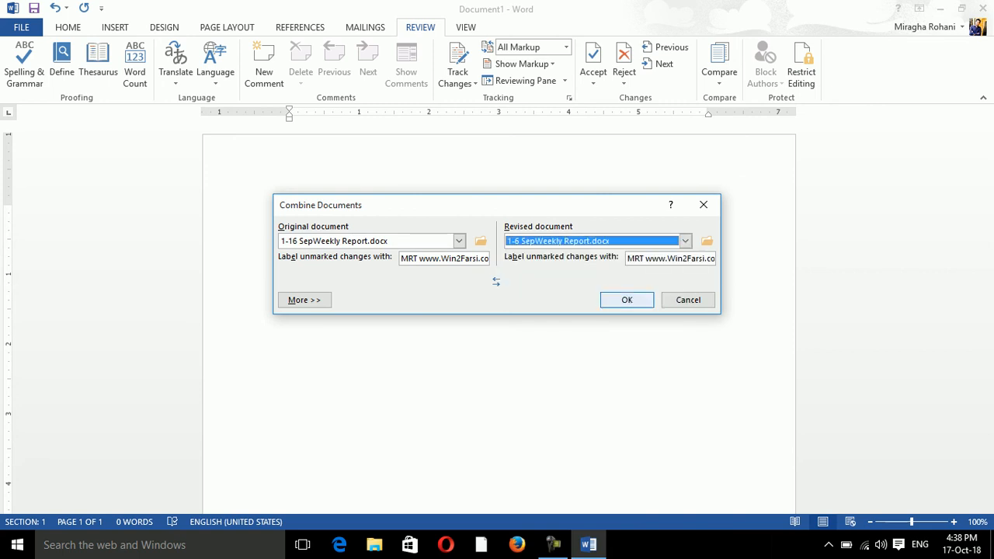
pyautogui.click(627, 300)
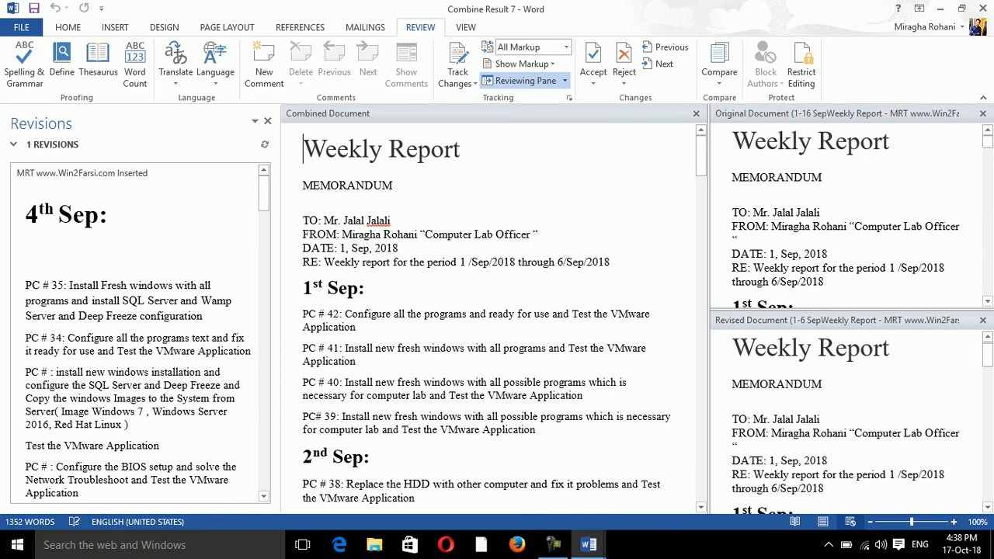
# Examine the original report's period and daily entries alongside the combined and revised documents, down to the 4th Sep section
pyautogui.click(733, 142)
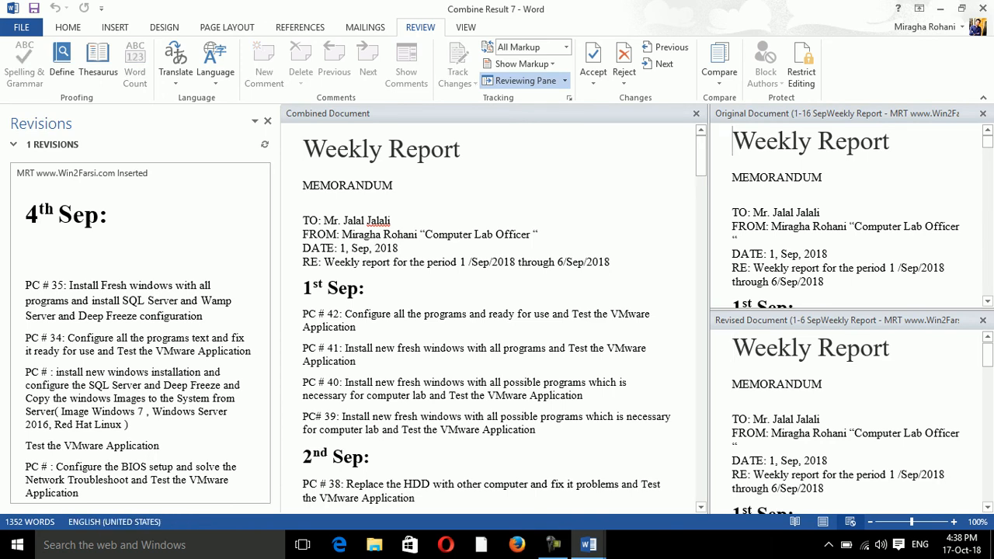
pyautogui.moveTo(772, 282); pyautogui.dragTo(798, 283)
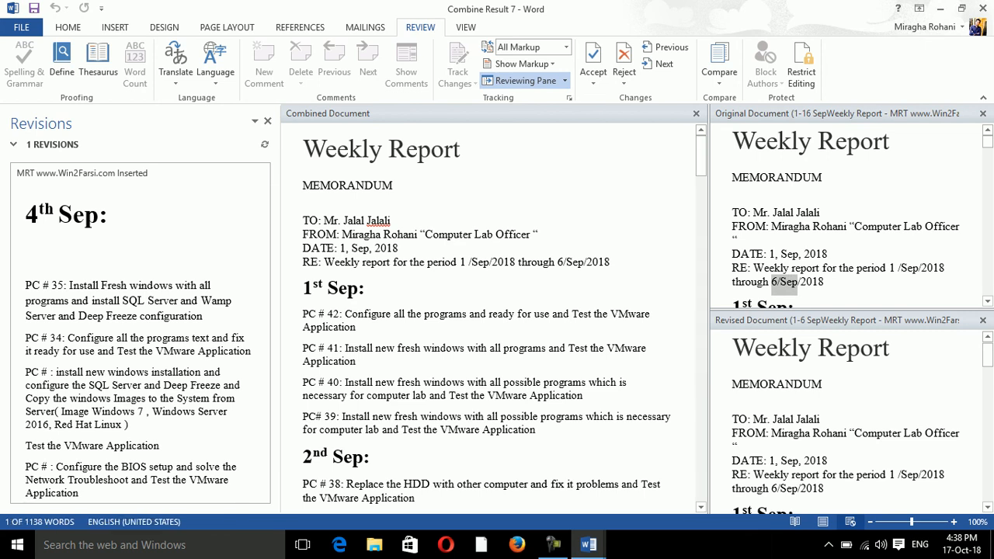
pyautogui.scroll(-10, 848, 210)
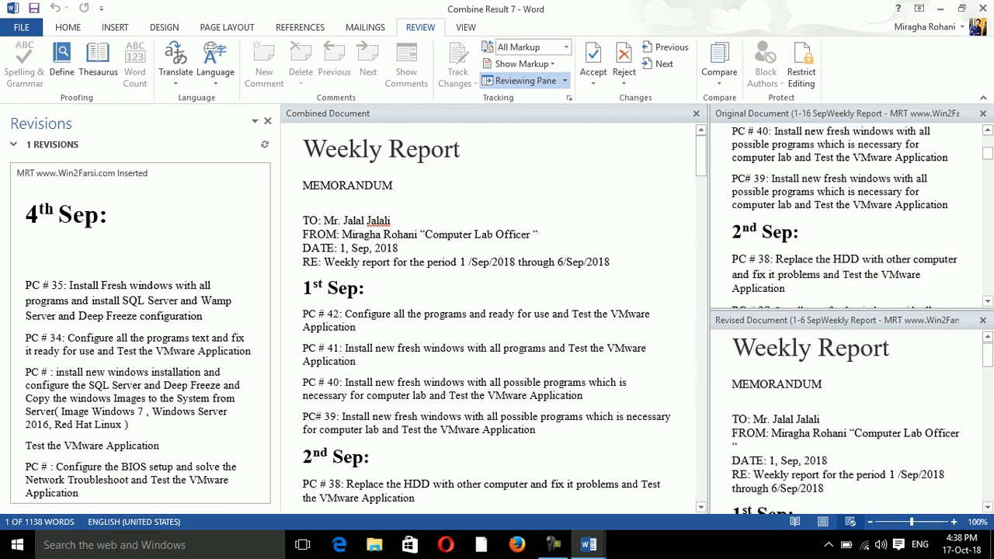
pyautogui.moveTo(988, 180); pyautogui.dragTo(988, 141)
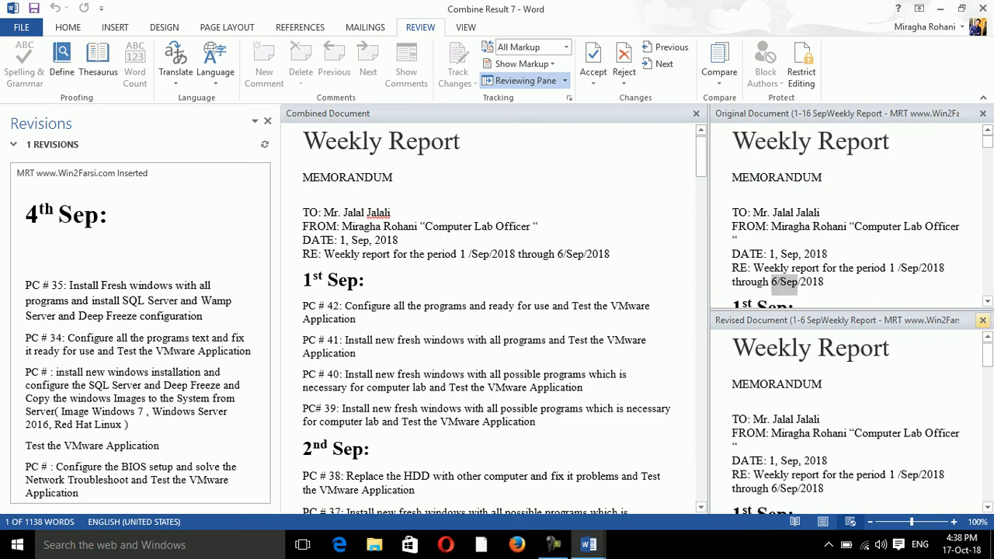
pyautogui.scroll(-15, 490, 311)
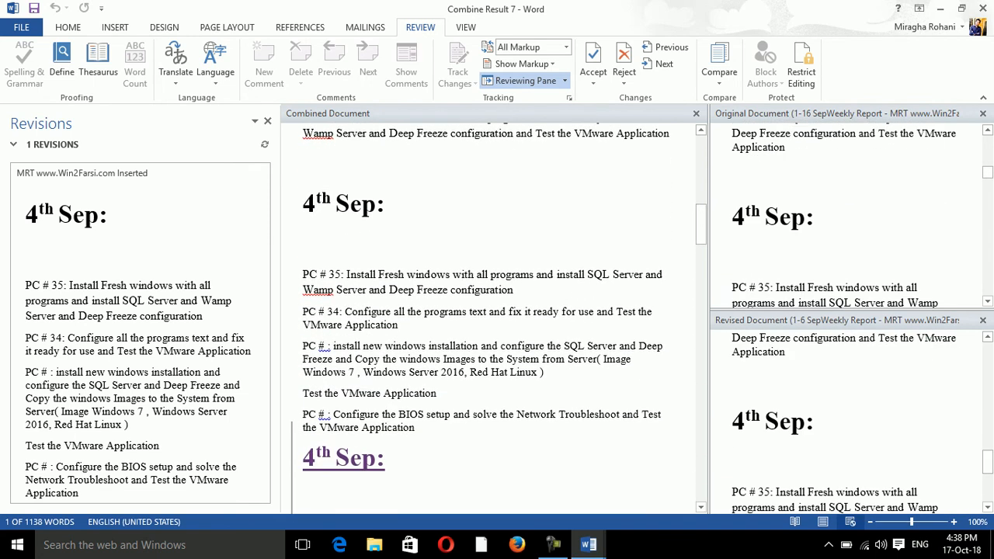
pyautogui.scroll(-3, 794, 330)
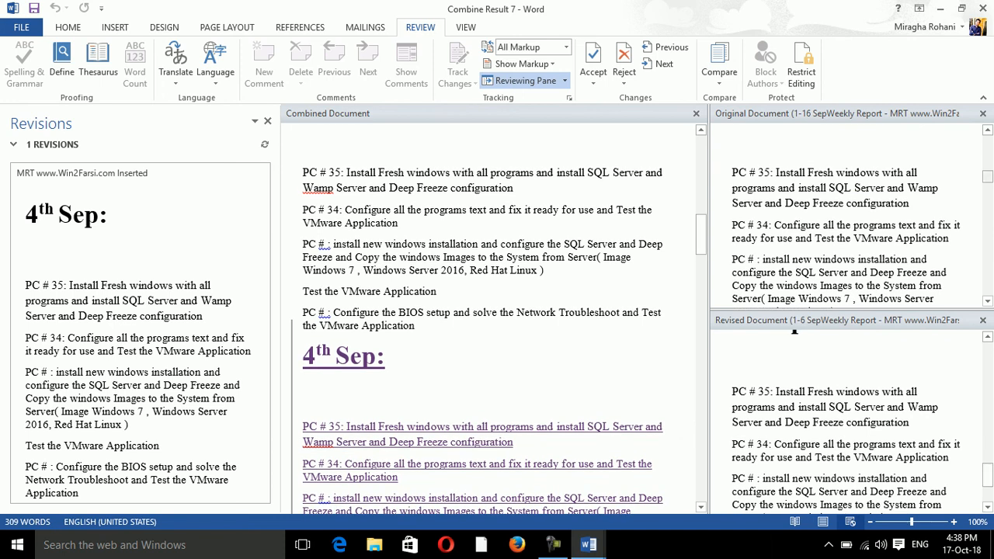
# Review the inserted entries through 18th Sep in the combined document, and jump to the inserted 4th Sep revision from the revisions list
pyautogui.scroll(15, 794, 330)
pyautogui.click(304, 141)
pyautogui.scroll(-18, 497, 310)
pyautogui.scroll(-8, 497, 311)
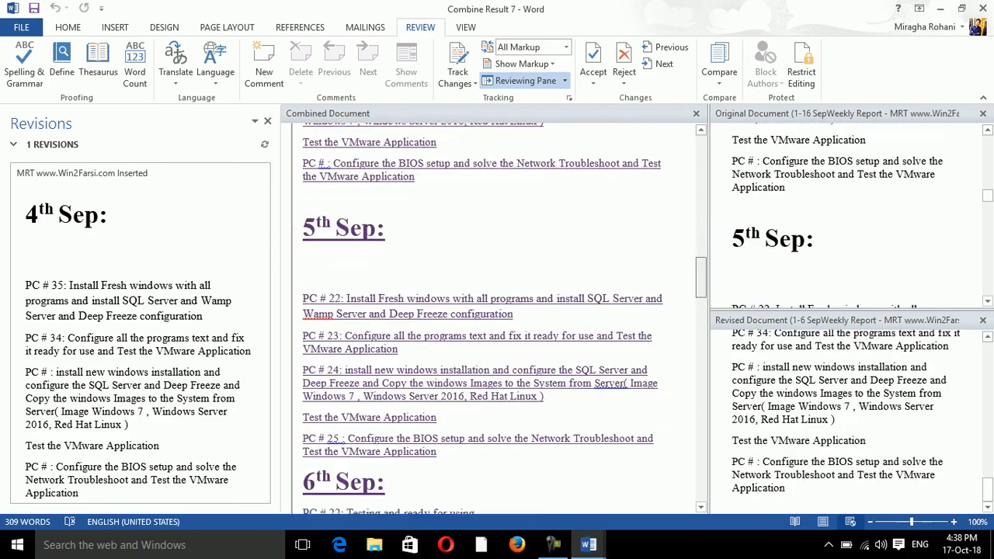
pyautogui.scroll(-20, 497, 311)
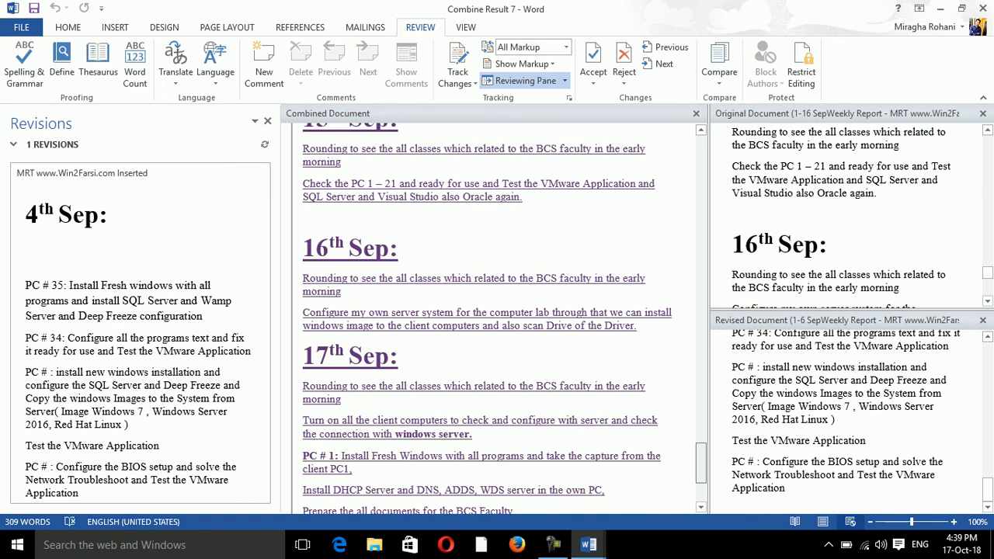
pyautogui.scroll(-5, 497, 310)
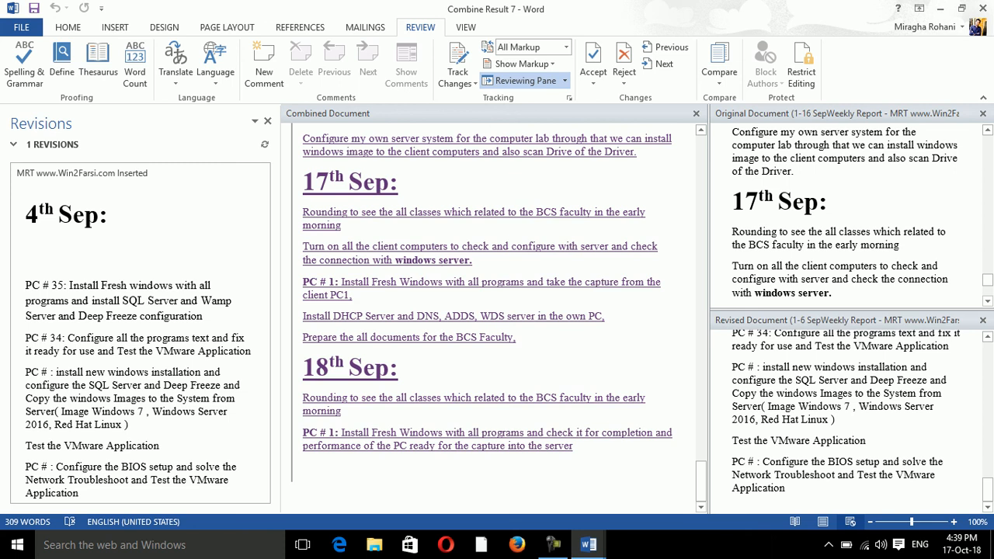
pyautogui.doubleClick(393, 372)
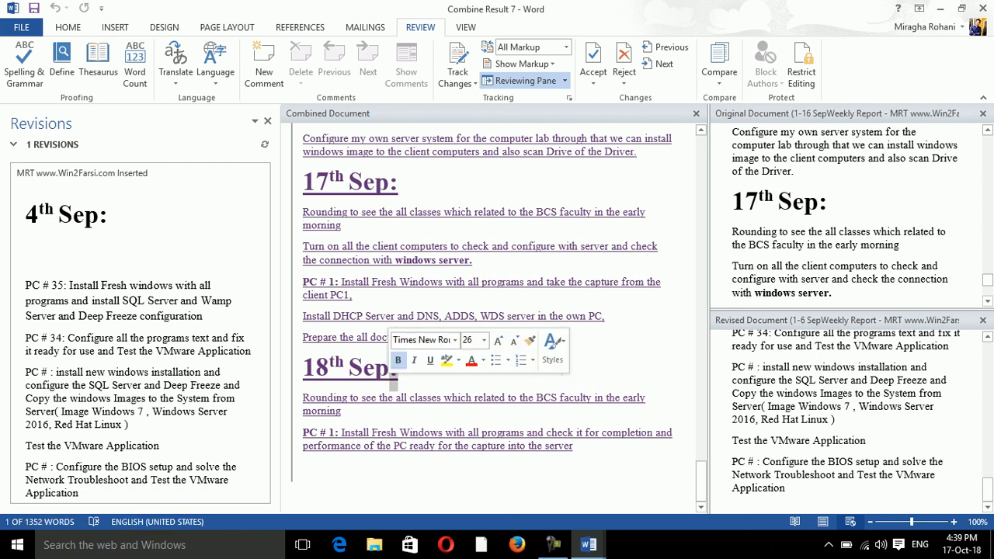
pyautogui.click(110, 352)
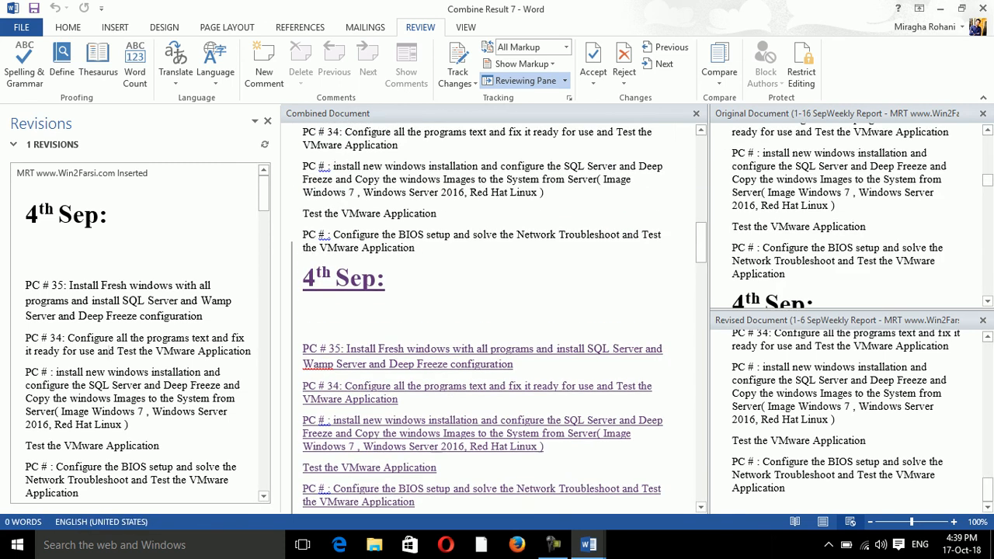
# Display the Restrict Editing options for the combined document, and close the combined result without saving
pyautogui.click(720, 65)
pyautogui.click(801, 66)
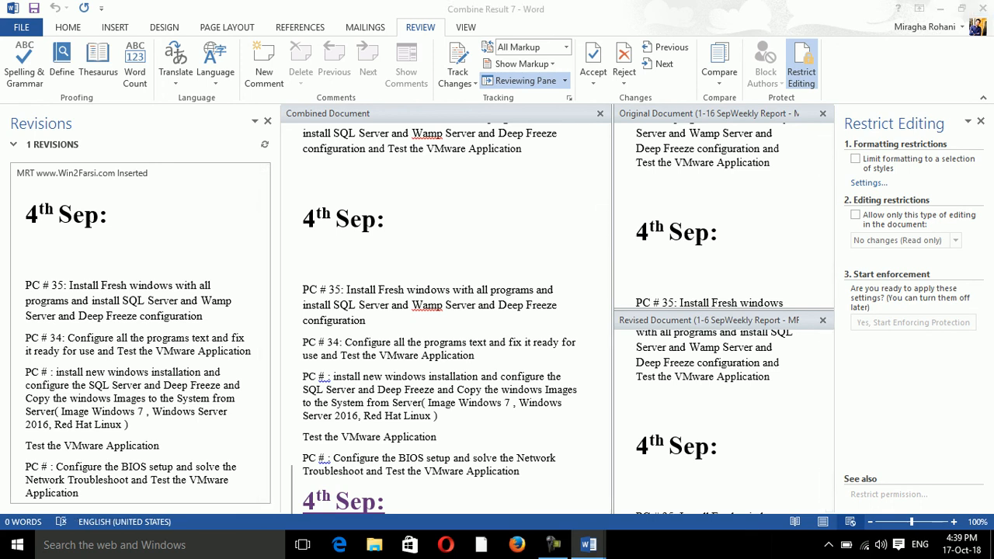
pyautogui.click(982, 9)
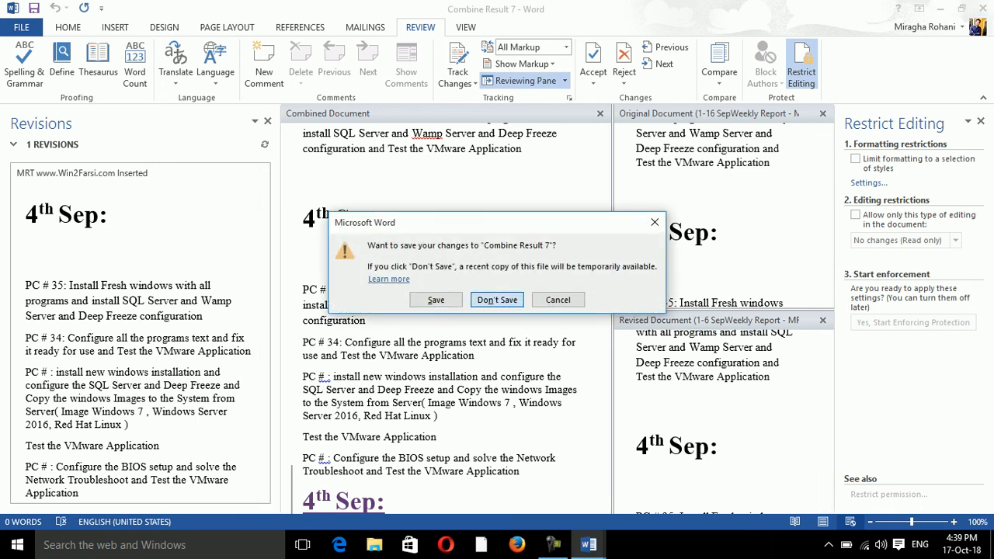
pyautogui.click(497, 300)
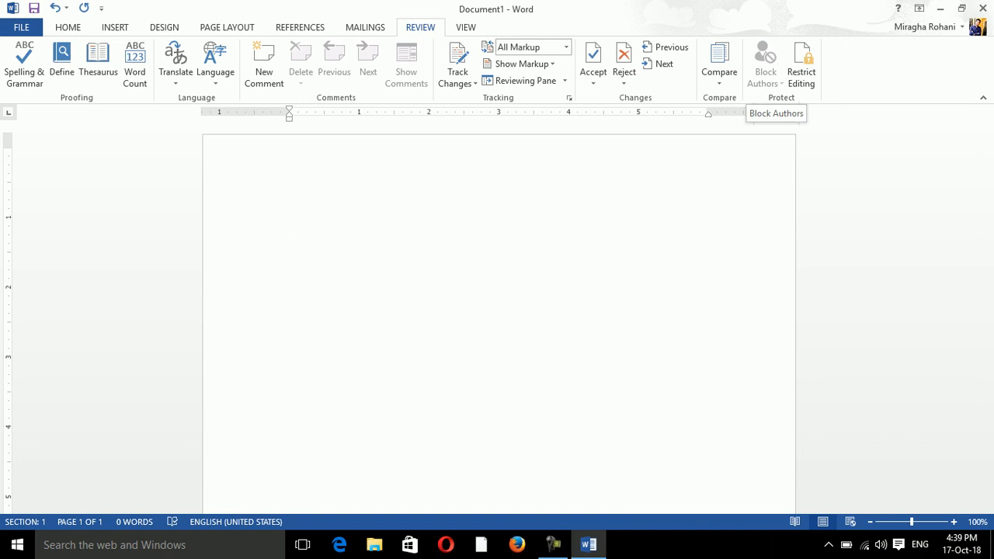
# Display the Restrict Editing options for the blank document and fill it with sample text using =rand()
pyautogui.click(719, 62)
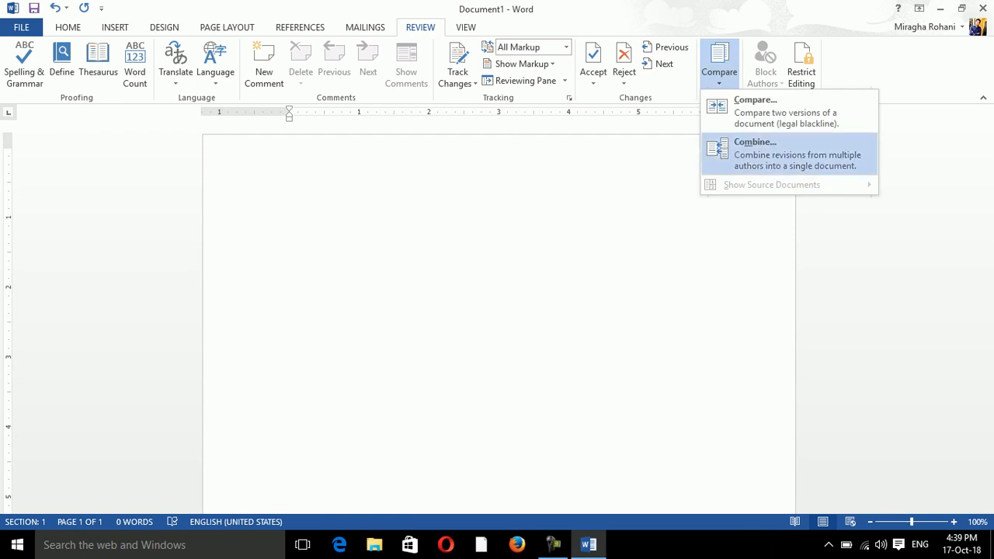
pyautogui.click(801, 66)
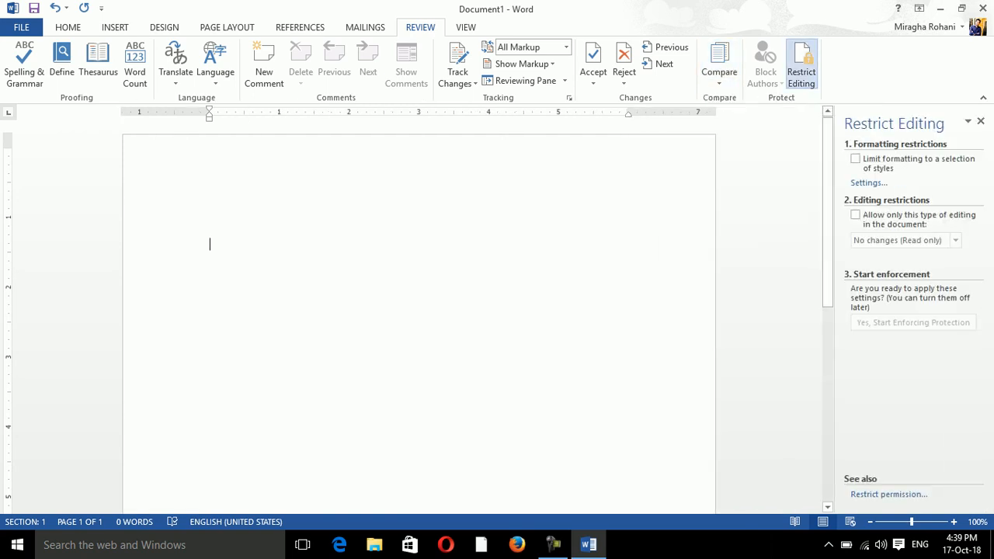
pyautogui.write('=rand')
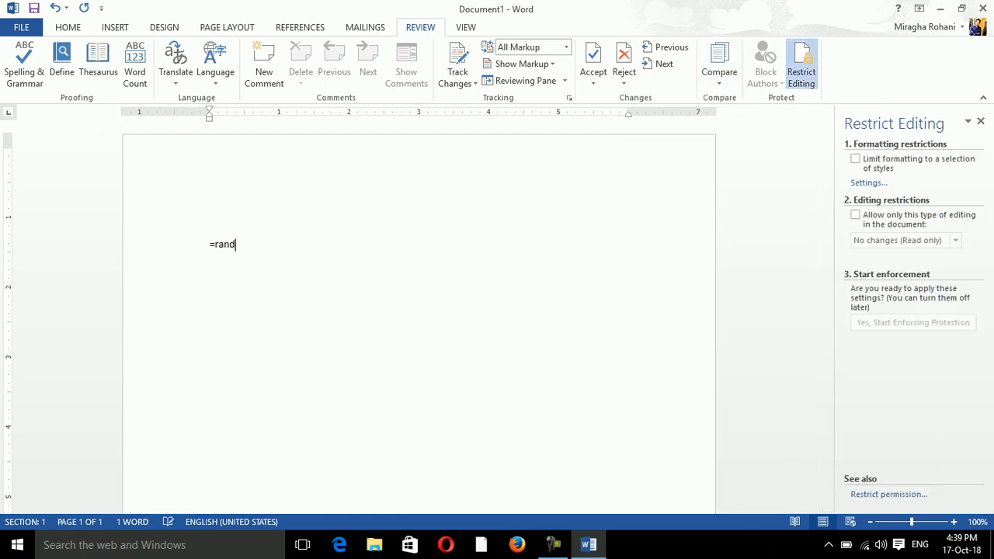
pyautogui.write('()')
pyautogui.press('Return')
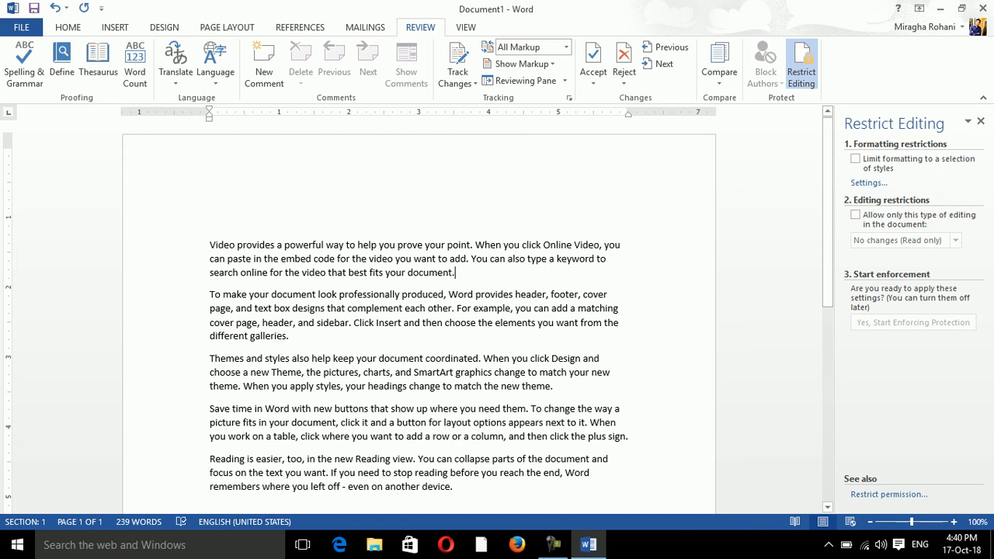
# Move "can paste in the embed code for the video you want to" to the first paragraph's end, and insert an empty line above that paragraph
pyautogui.moveTo(449, 258); pyautogui.dragTo(210, 258)
pyautogui.click(215, 244)
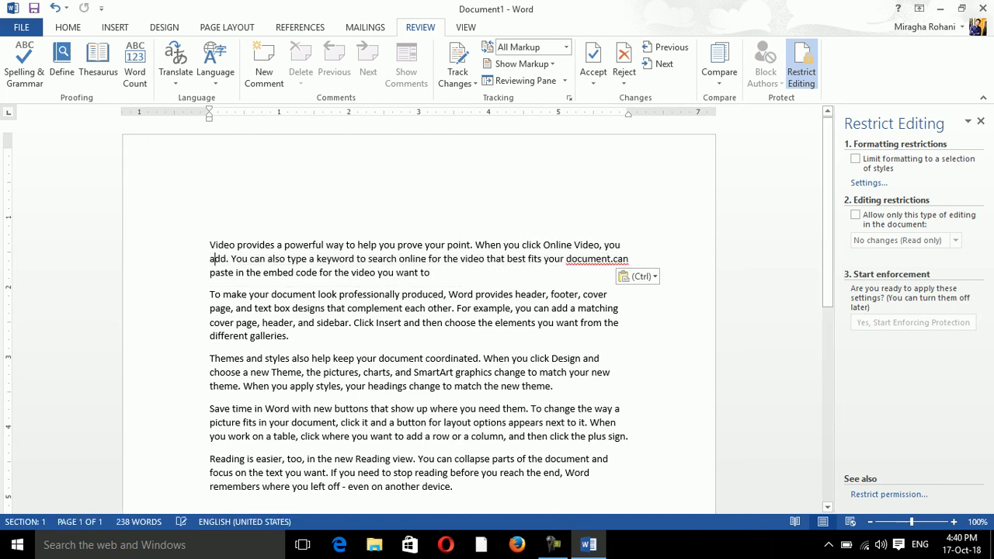
pyautogui.press('Return')
pyautogui.press('Left')
pyautogui.press('BackSpace')
pyautogui.press('Down')
pyautogui.press('Up')
pyautogui.write('V')
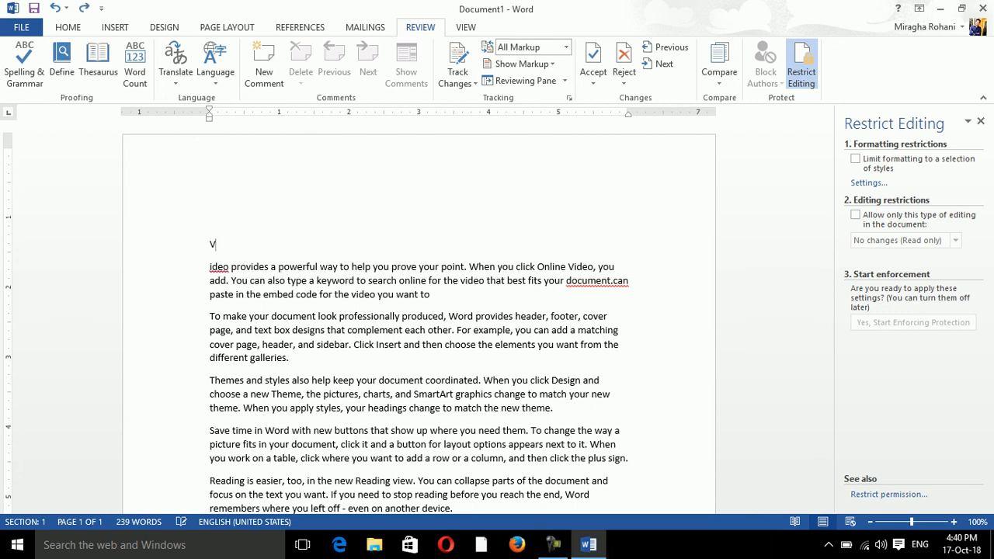
pyautogui.press('Delete')
pyautogui.press('Left')
pyautogui.press('Return')
pyautogui.press('Up')
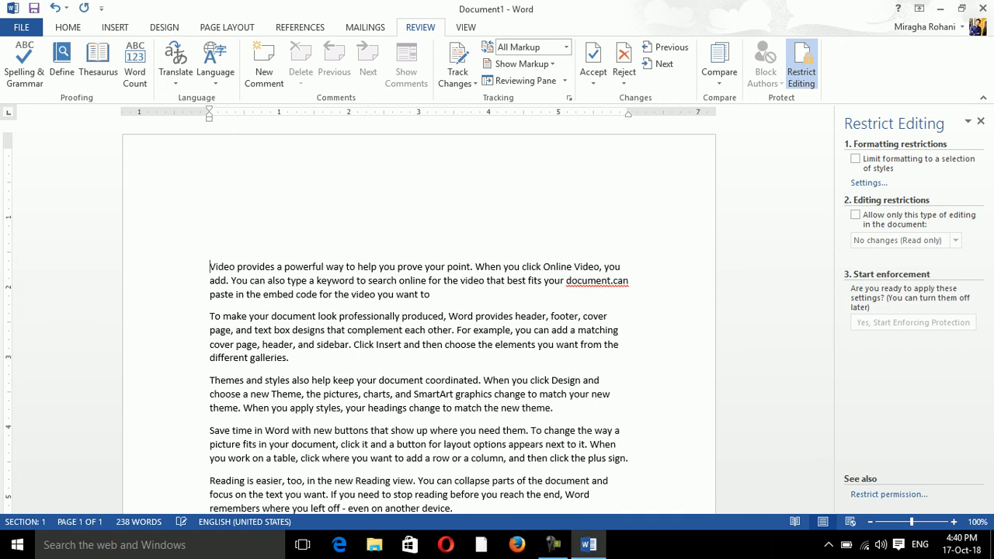
# Enter Peace as the heading on the empty line above the first paragraph
pyautogui.write('Peace\\')
pyautogui.press('Left')
pyautogui.press('BackSpace')
# Enlarge the heading Peace to 35 pt and make it bold
pyautogui.hotkey('shift', 'Home')
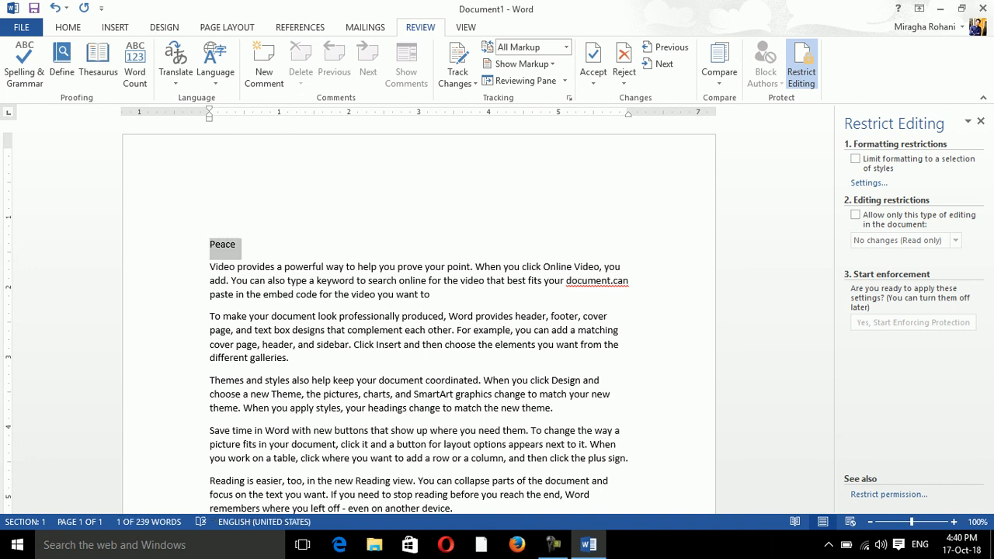
pyautogui.hotkey('ctrl', ']')
pyautogui.hotkey('ctrl', ']')
pyautogui.hotkey('ctrl', ']')
pyautogui.hotkey('ctrl', ']')
pyautogui.hotkey('ctrl', ']')
pyautogui.hotkey('ctrl', ']')
pyautogui.hotkey('ctrl', ']')
pyautogui.hotkey('ctrl', ']')
pyautogui.hotkey('ctrl', ']')
pyautogui.hotkey('ctrl', ']')
pyautogui.hotkey('ctrl', ']')
pyautogui.hotkey('ctrl', ']')
pyautogui.hotkey('ctrl', ']')
pyautogui.hotkey('ctrl', ']')
pyautogui.hotkey('ctrl', ']')
pyautogui.hotkey('ctrl', ']')
pyautogui.hotkey('ctrl', ']')
pyautogui.hotkey('ctrl', ']')
pyautogui.hotkey('ctrl', ']')
pyautogui.hotkey('ctrl', ']')
pyautogui.hotkey('ctrl', 'b')
# Apply the blue preset text effect with an outline and shadow to the heading Peace
pyautogui.click(68, 27)
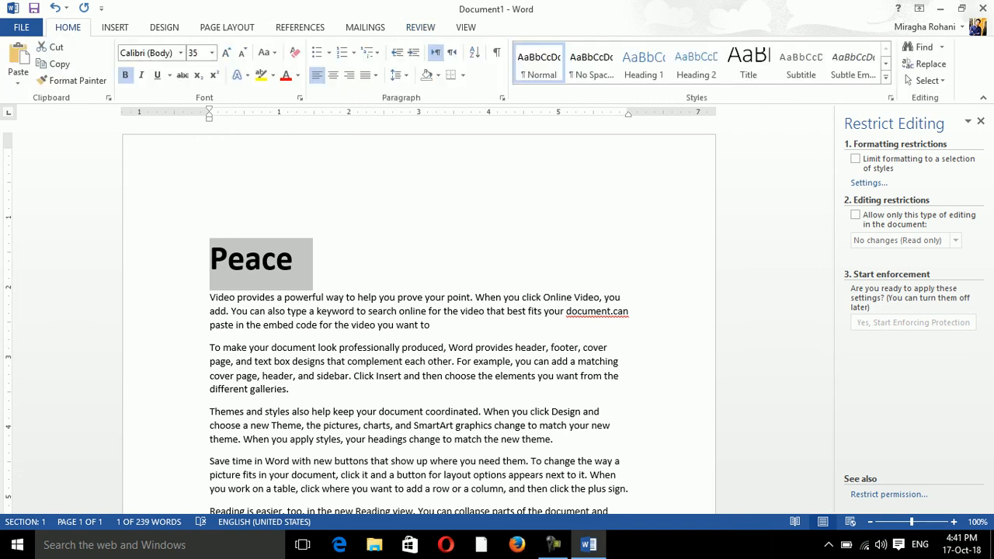
pyautogui.click(241, 74)
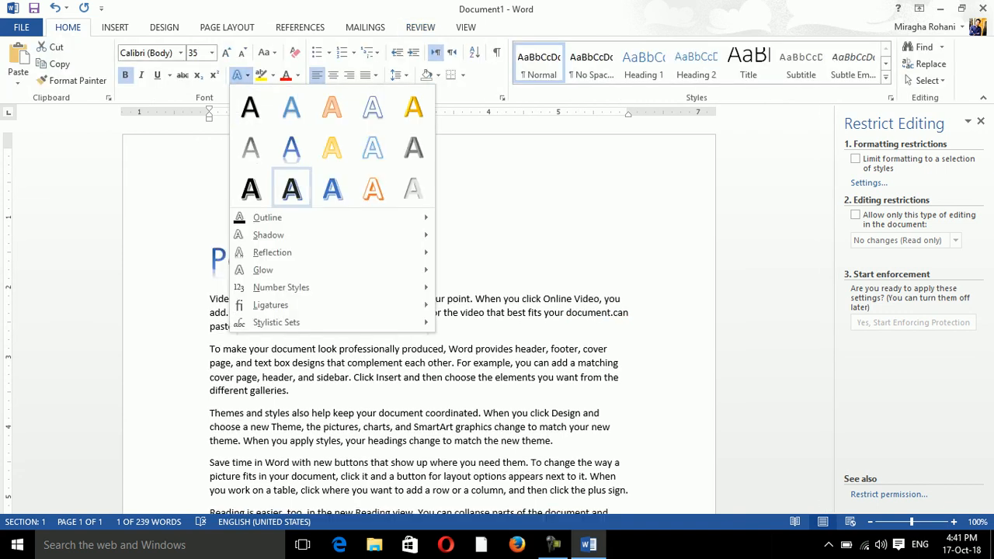
pyautogui.click(332, 188)
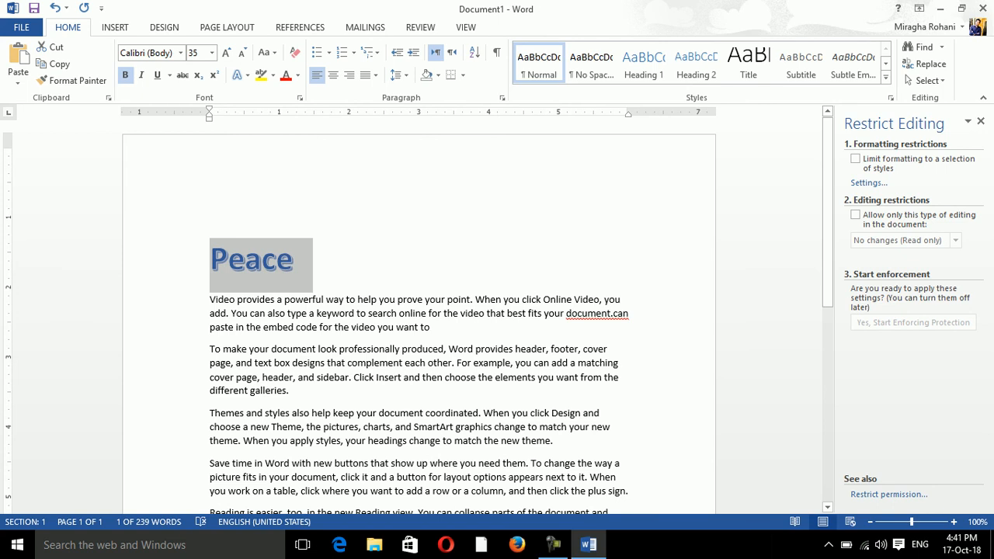
# Limit formatting to a selection of styles and start enforcing protection, entering and confirming a protection password
pyautogui.click(856, 159)
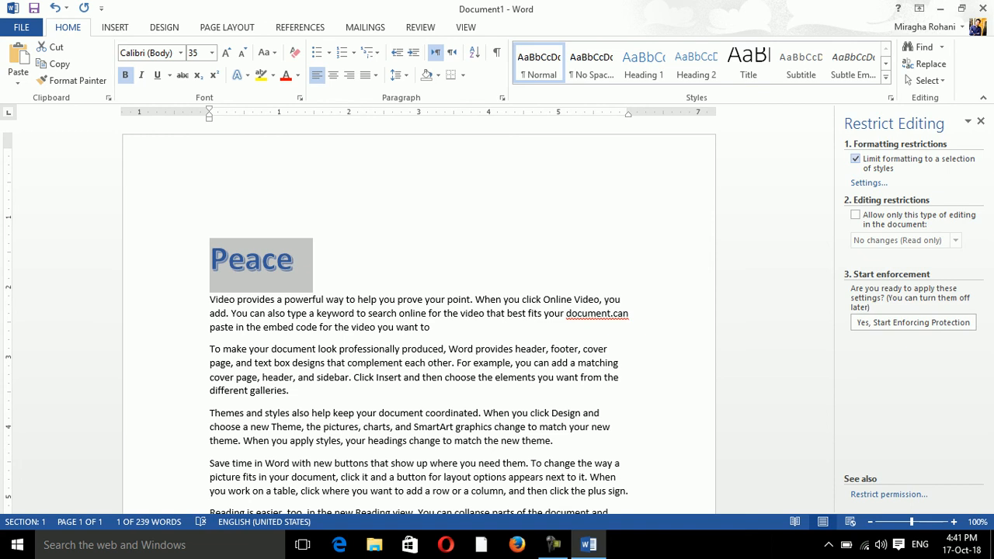
pyautogui.click(912, 322)
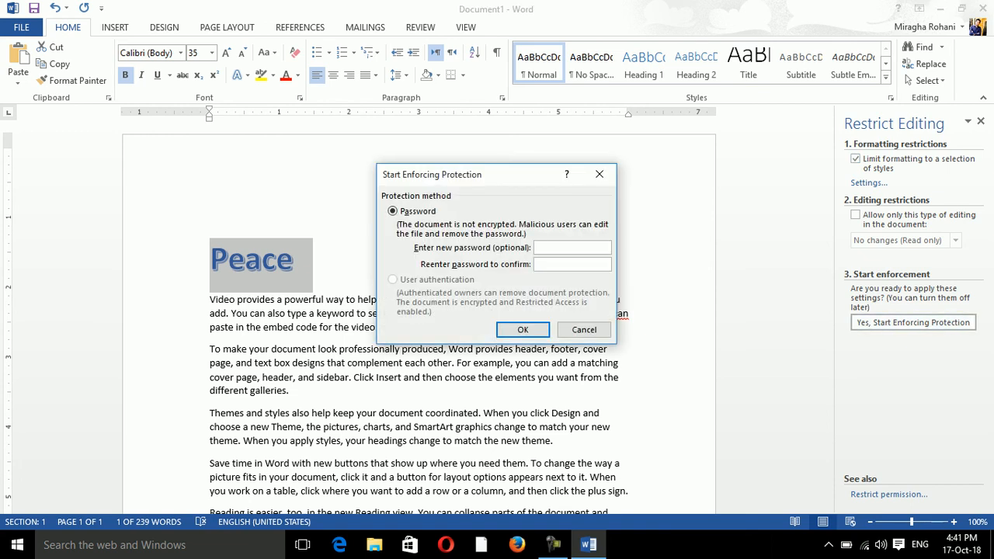
pyautogui.write('11')
pyautogui.press('Return')
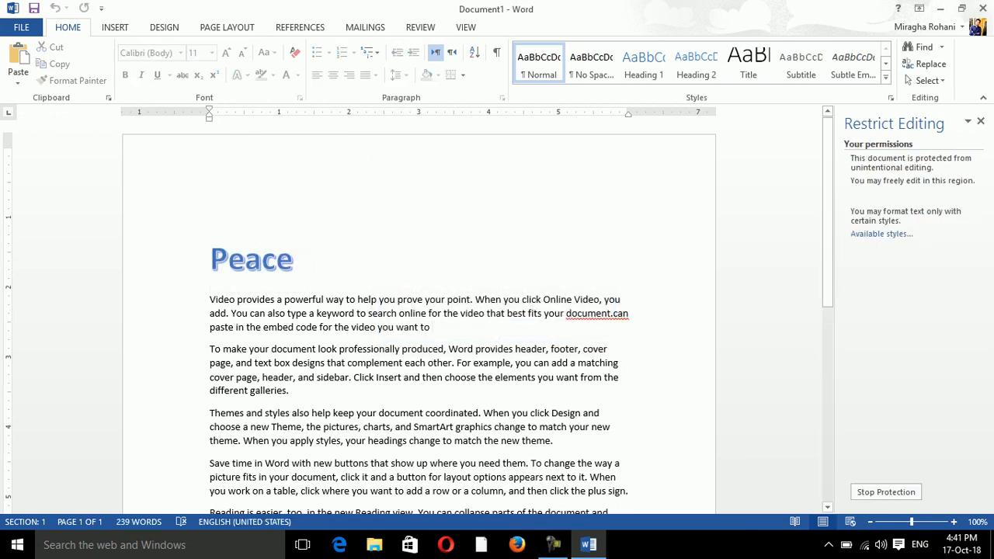
# Try replacing the first paragraph's text from "search online" to its end with dsf, and undo the edit
pyautogui.moveTo(432, 328); pyautogui.dragTo(368, 313)
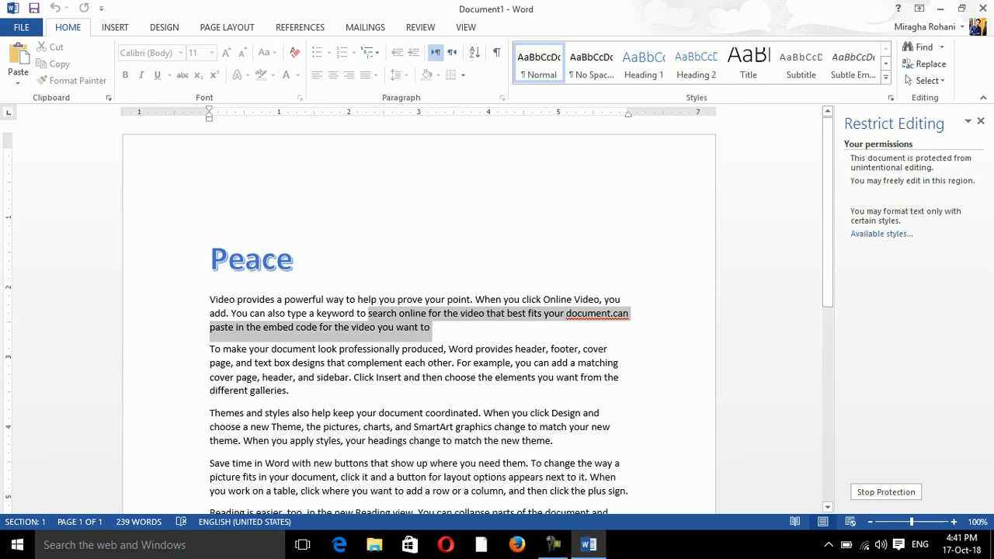
pyautogui.press('Delete')
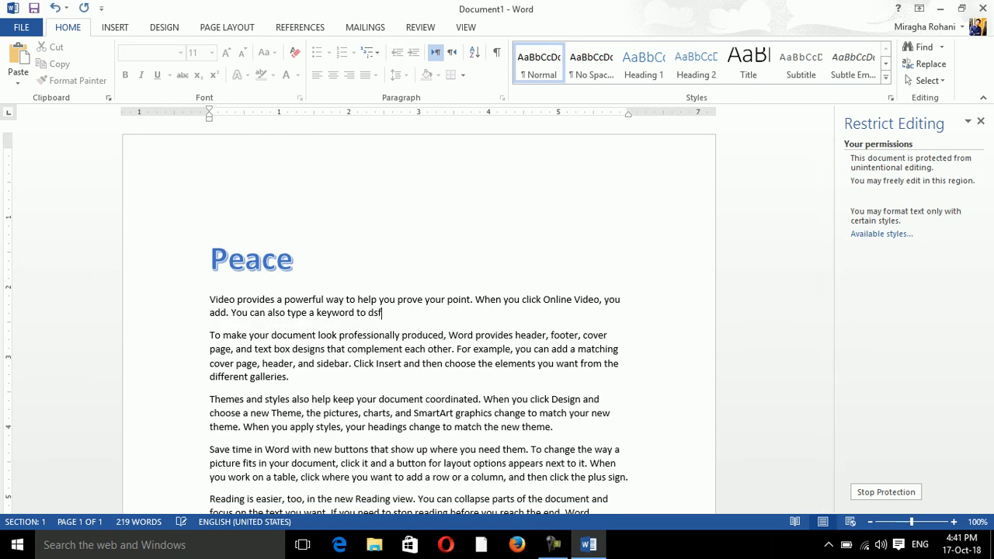
pyautogui.hotkey('ctrl', 'z')
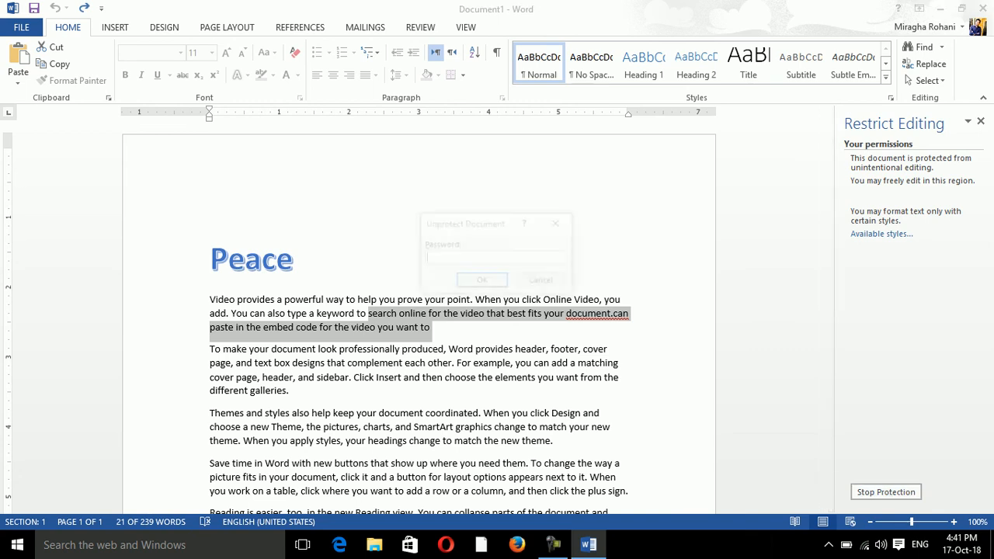
# Stop the document's protection by entering the protection password
pyautogui.click(886, 492)
pyautogui.write('1')
pyautogui.press('Return')
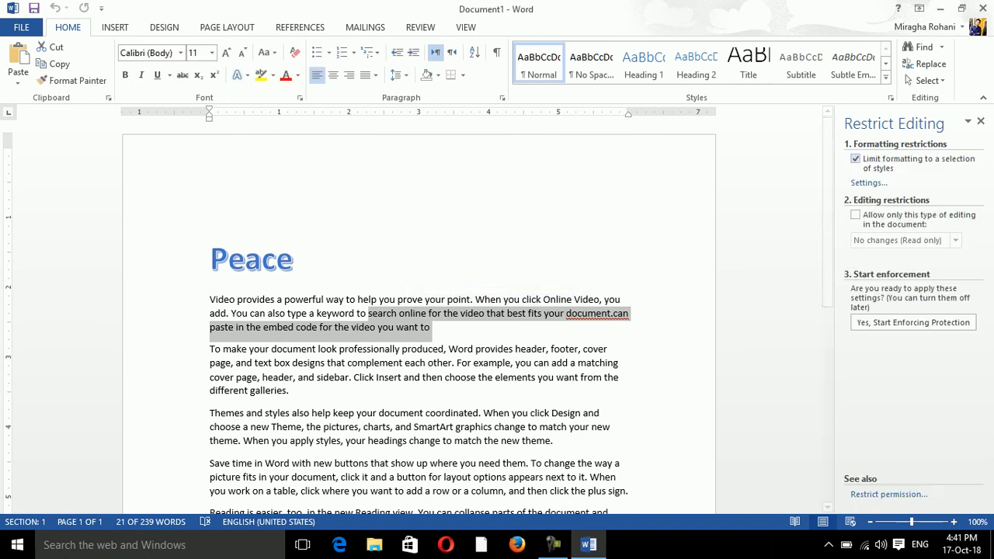
# Turn off the formatting restriction and allow only Filling in forms as the type of editing
pyautogui.click(856, 158)
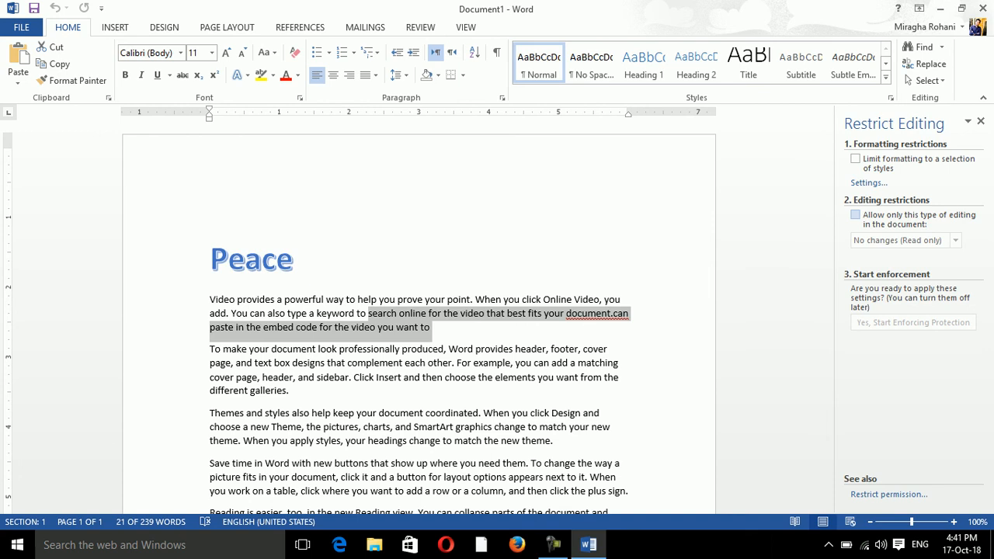
pyautogui.click(855, 214)
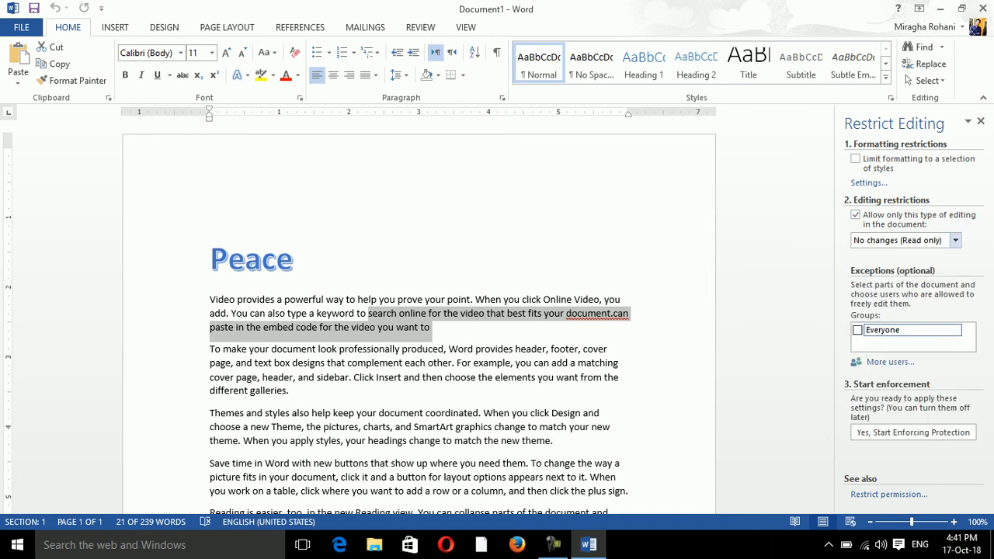
pyautogui.click(955, 240)
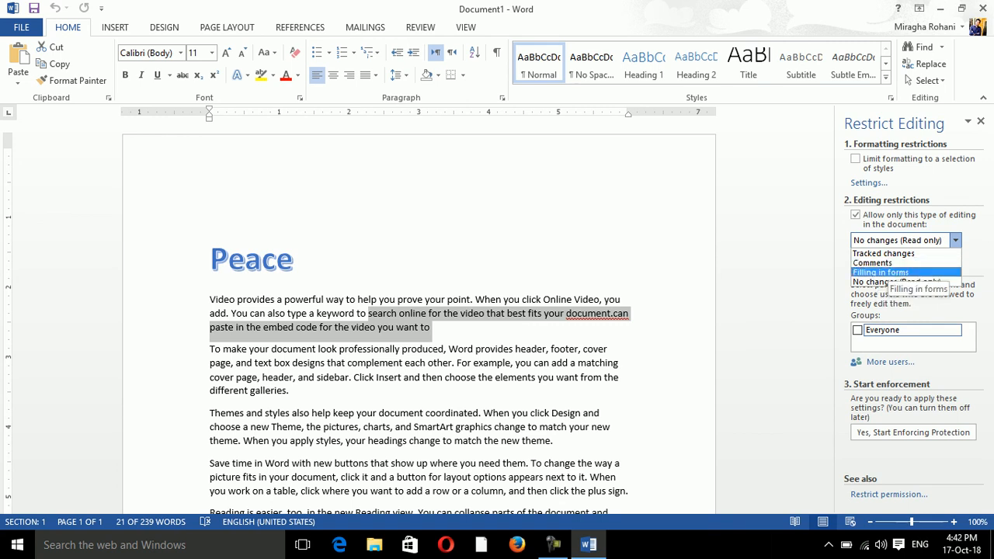
pyautogui.click(886, 271)
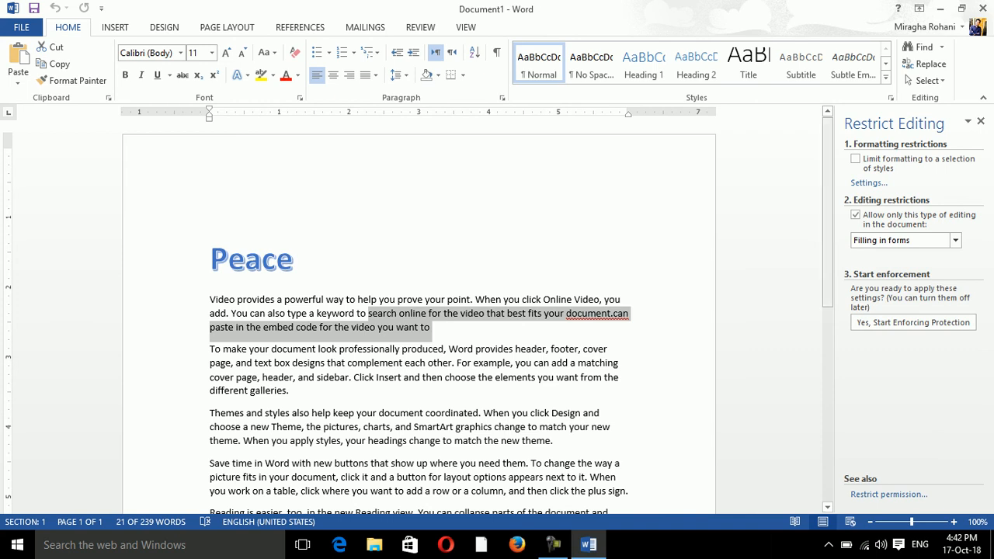
# Start enforcing the form-filling protection, entering and confirming a protection password
pyautogui.click(914, 323)
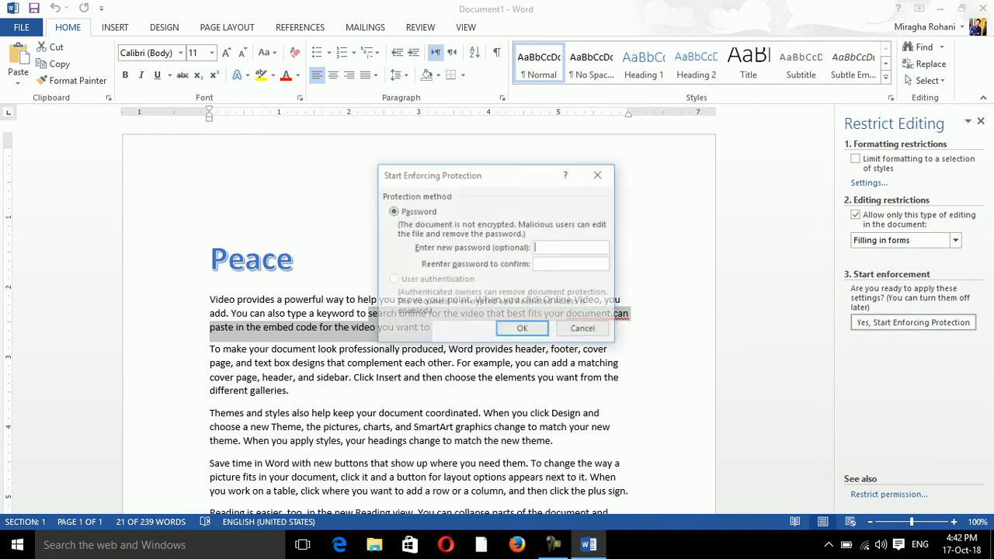
pyautogui.write('1')
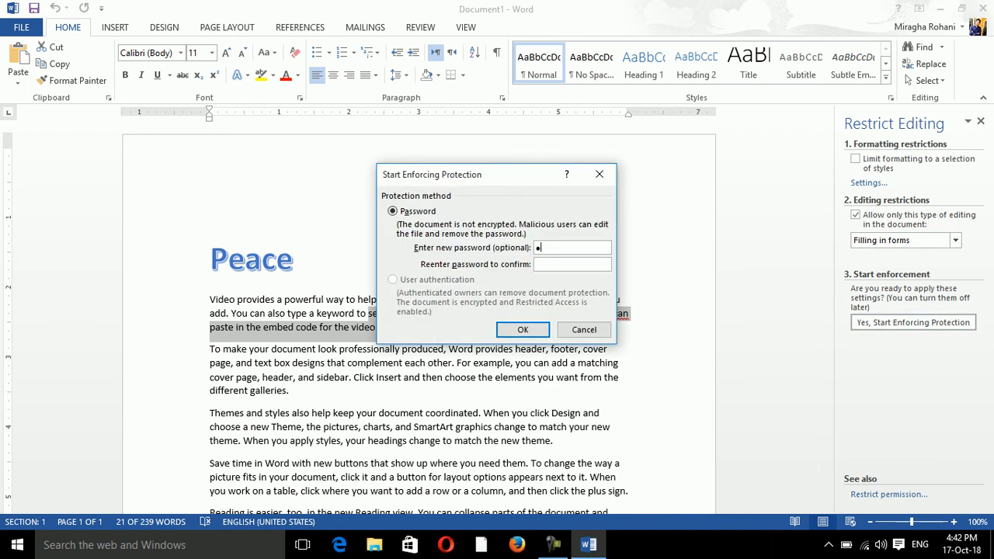
pyautogui.press('Tab')
pyautogui.write('1')
pyautogui.press('Tab')
pyautogui.press('Return')
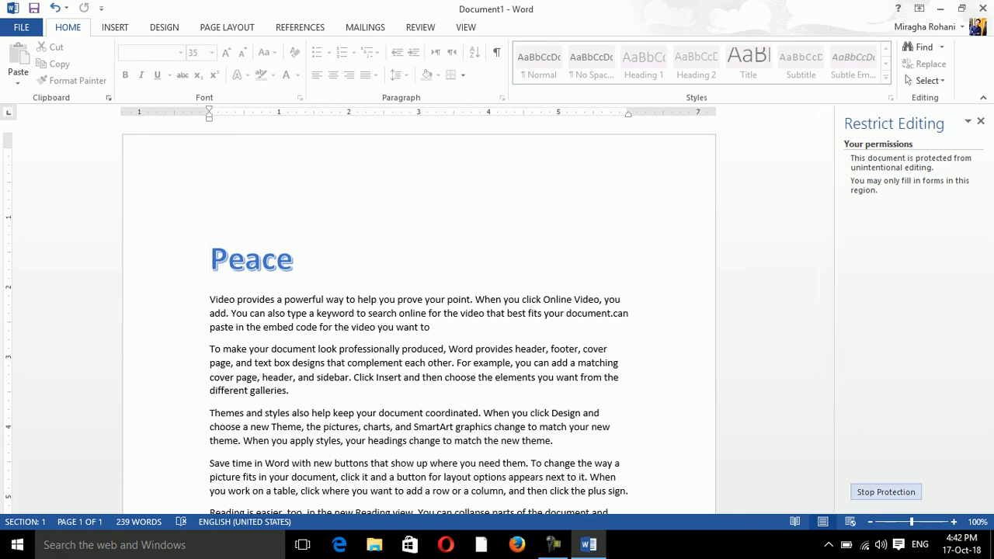
# Remove the form-filling protection by entering the protection password
pyautogui.click(887, 492)
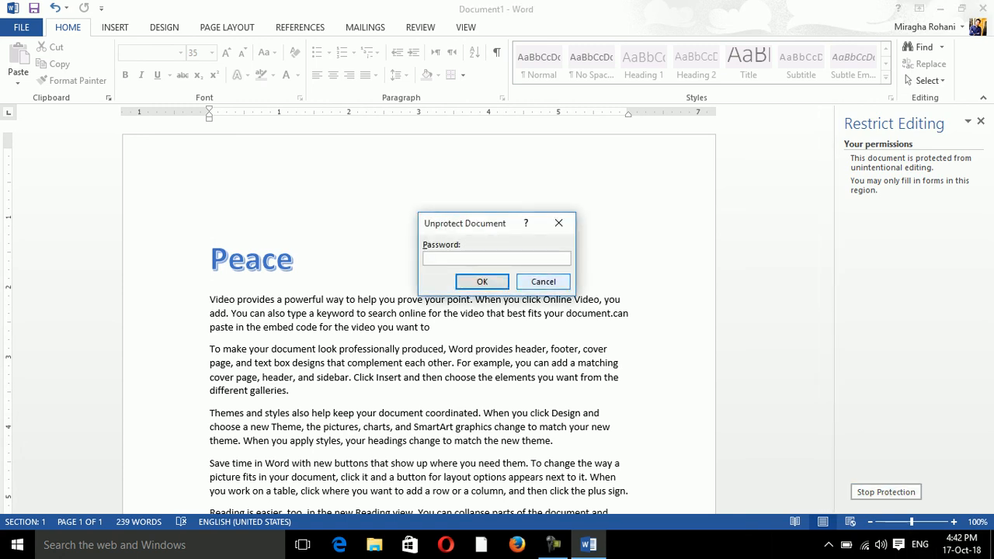
pyautogui.write('1')
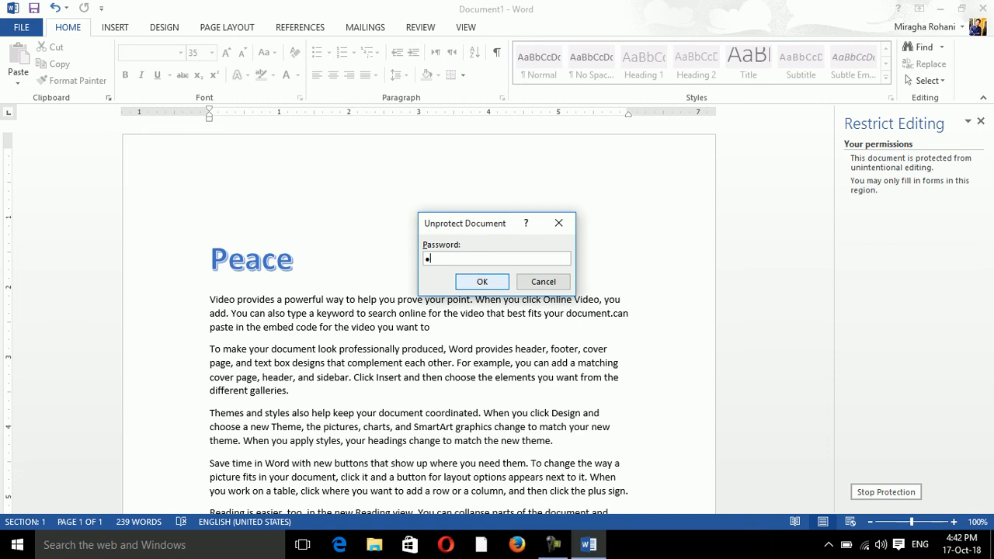
pyautogui.press('Return')
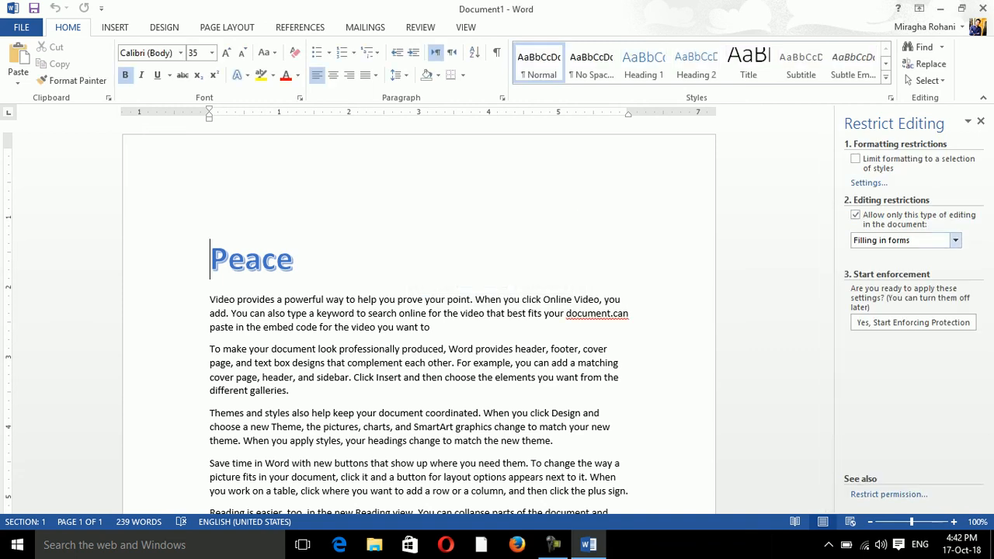
# Allow only Tracked changes as the type of editing and start enforcing protection, entering and confirming a protection password
pyautogui.click(955, 240)
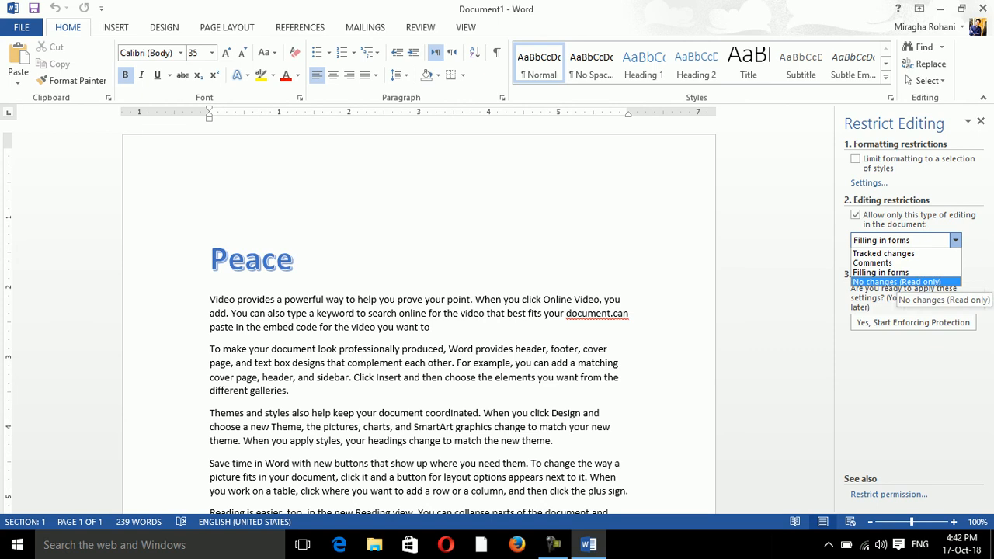
pyautogui.click(895, 254)
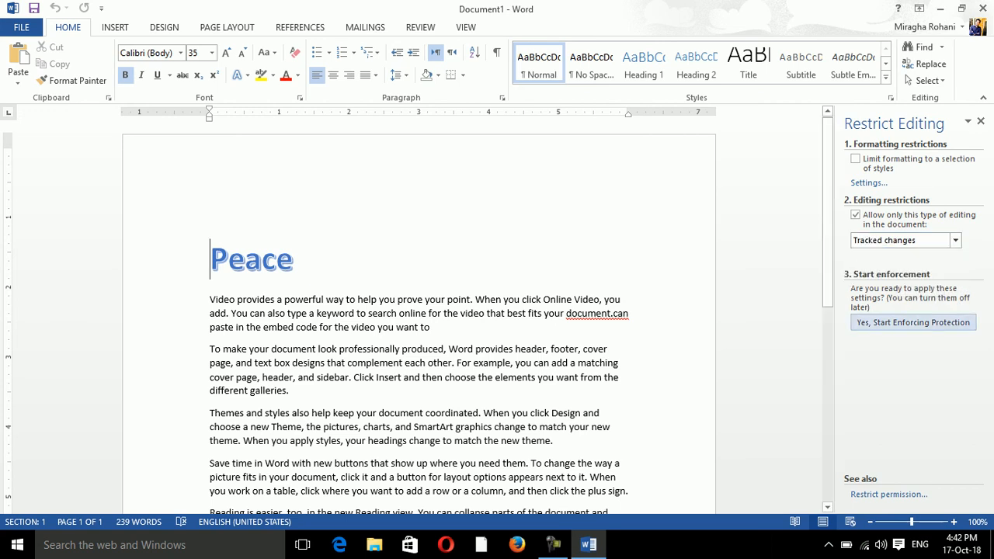
pyautogui.click(913, 322)
pyautogui.write('1')
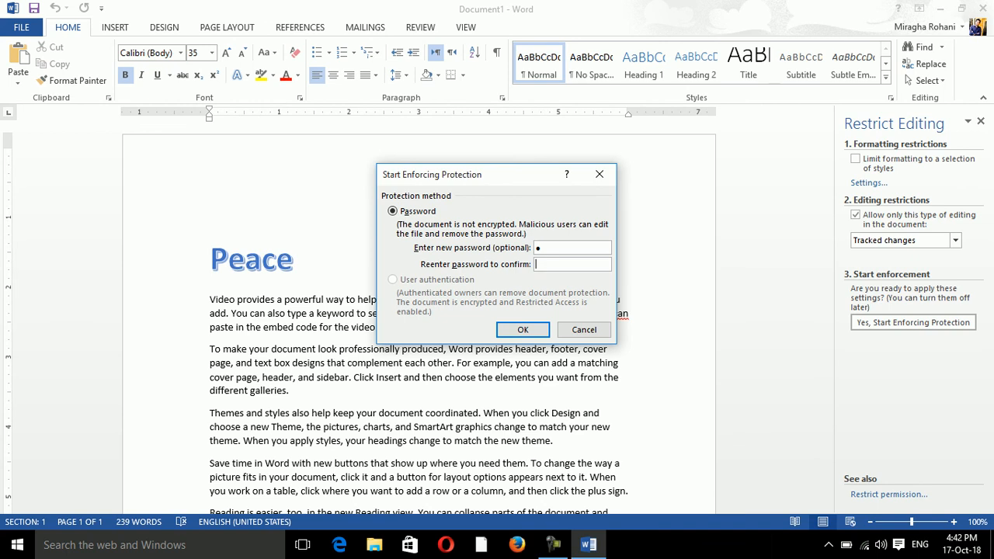
pyautogui.press('Tab')
pyautogui.write('1')
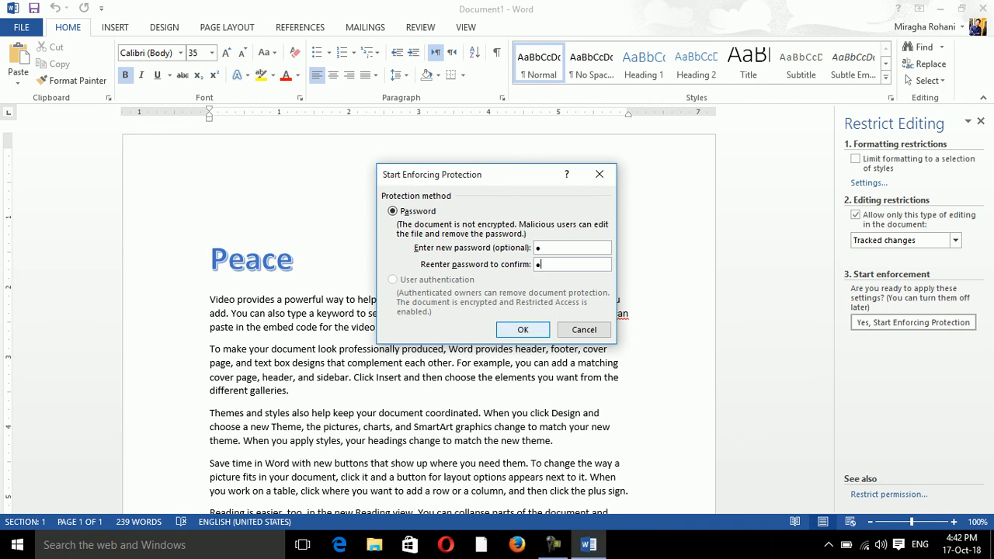
pyautogui.press('Return')
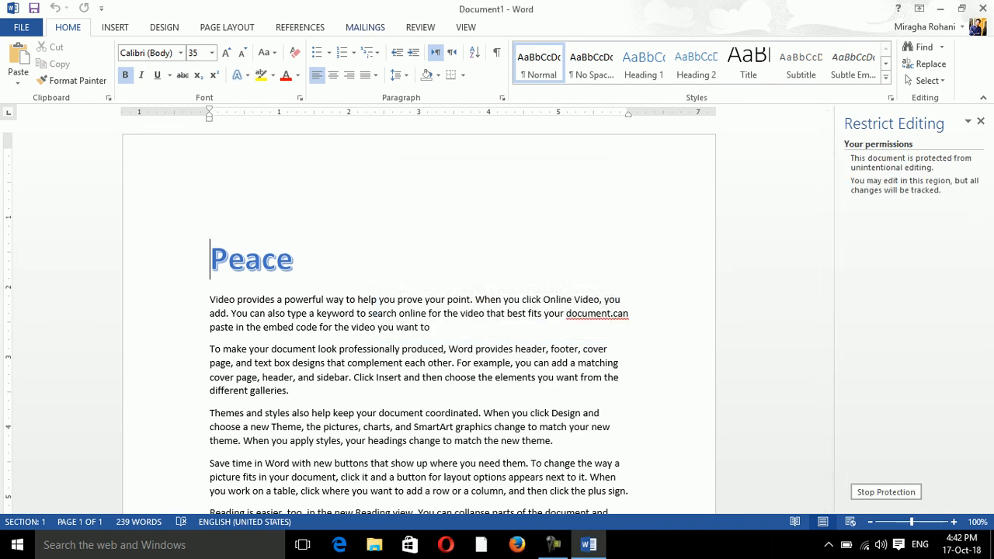
# Check which Track Changes options are available while the document is protected for tracked changes
pyautogui.click(365, 28)
pyautogui.click(420, 28)
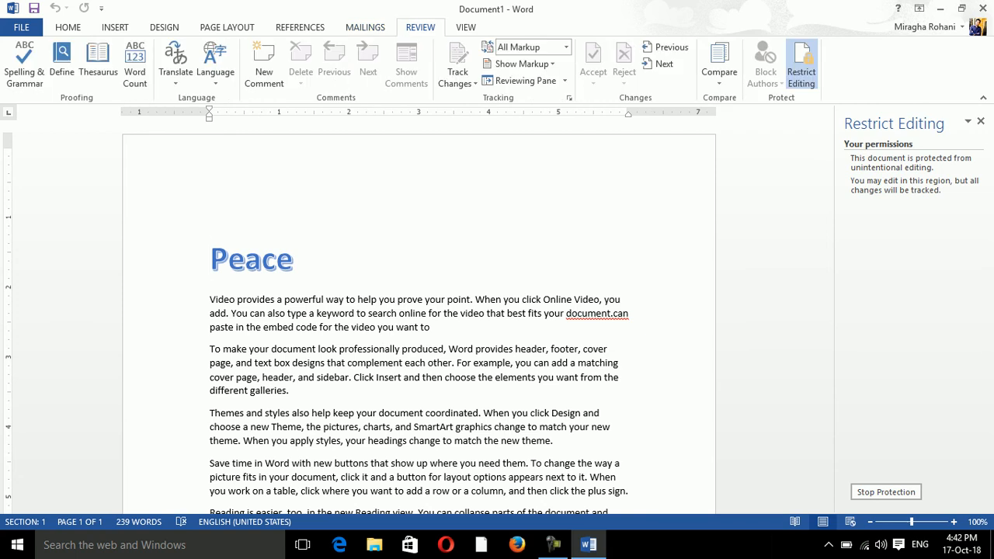
pyautogui.click(459, 78)
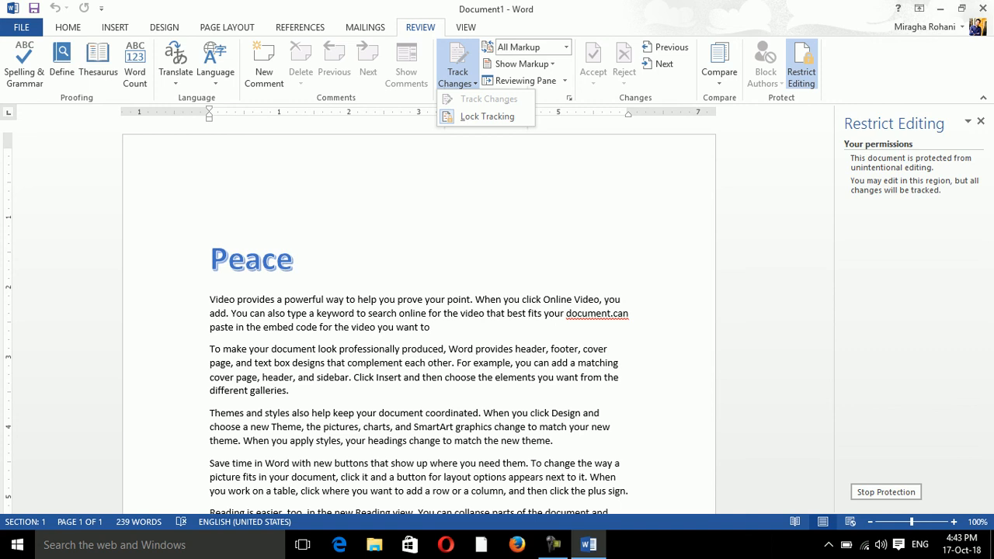
pyautogui.click(801, 71)
pyautogui.click(802, 71)
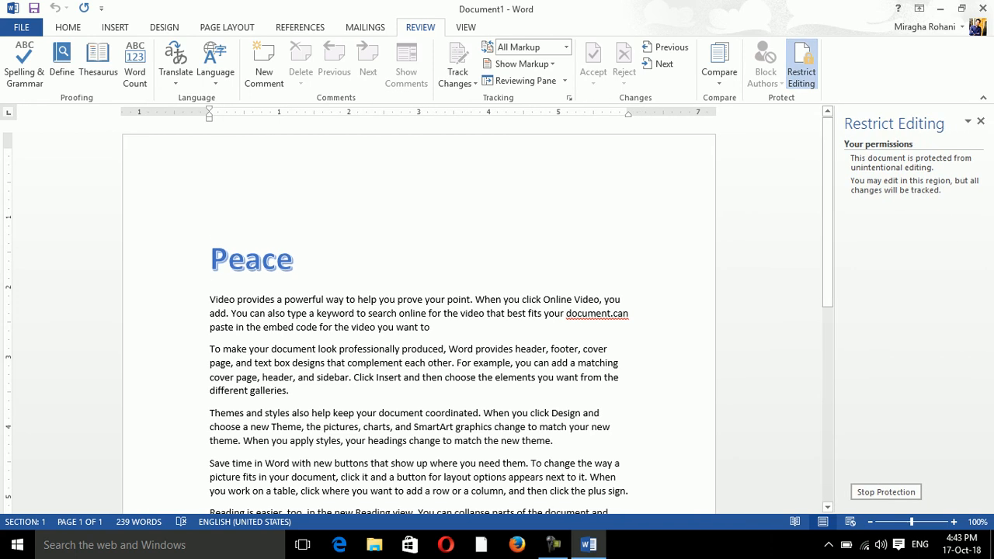
# Stop the tracked-changes protection by entering the protection password, and close the document without saving
pyautogui.click(885, 491)
pyautogui.write('1')
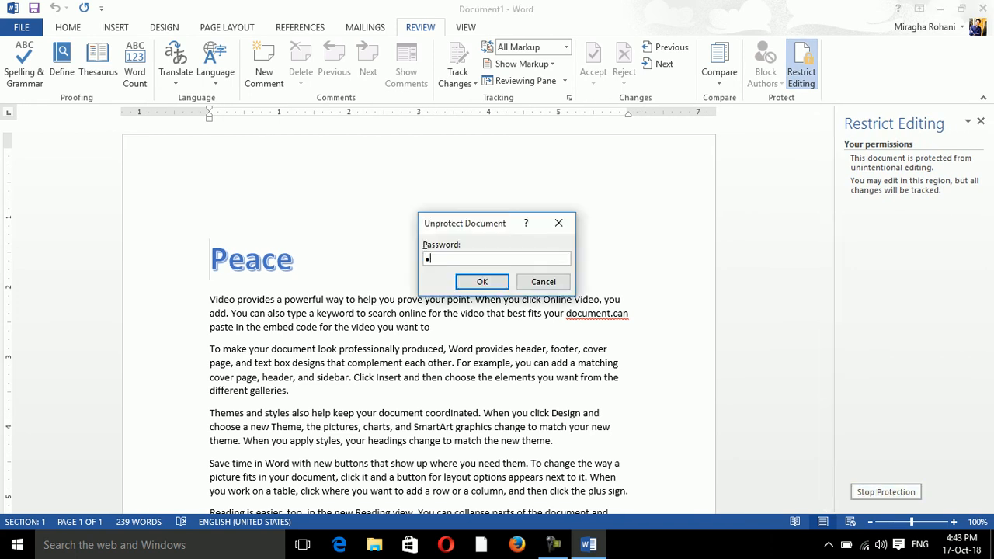
pyautogui.press('Return')
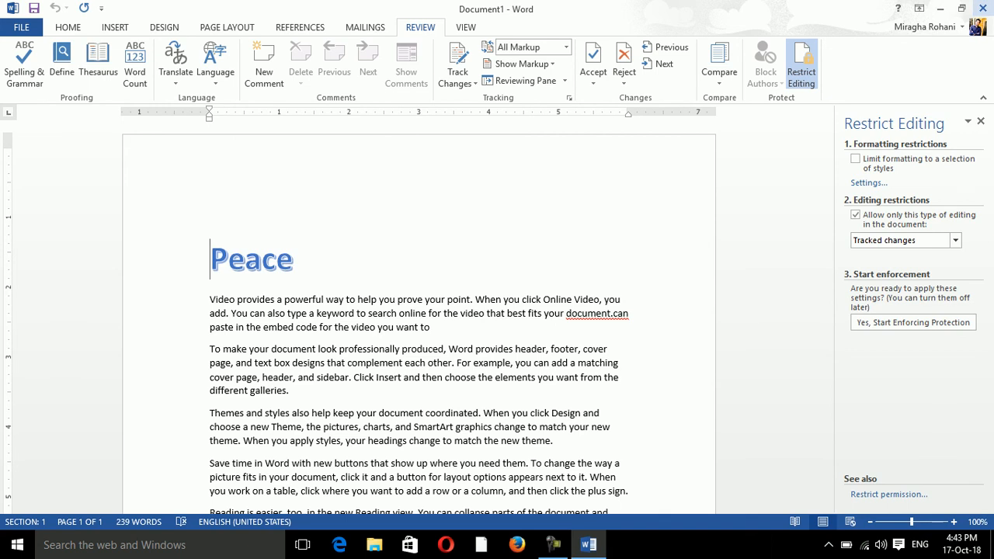
pyautogui.click(983, 8)
pyautogui.click(497, 300)
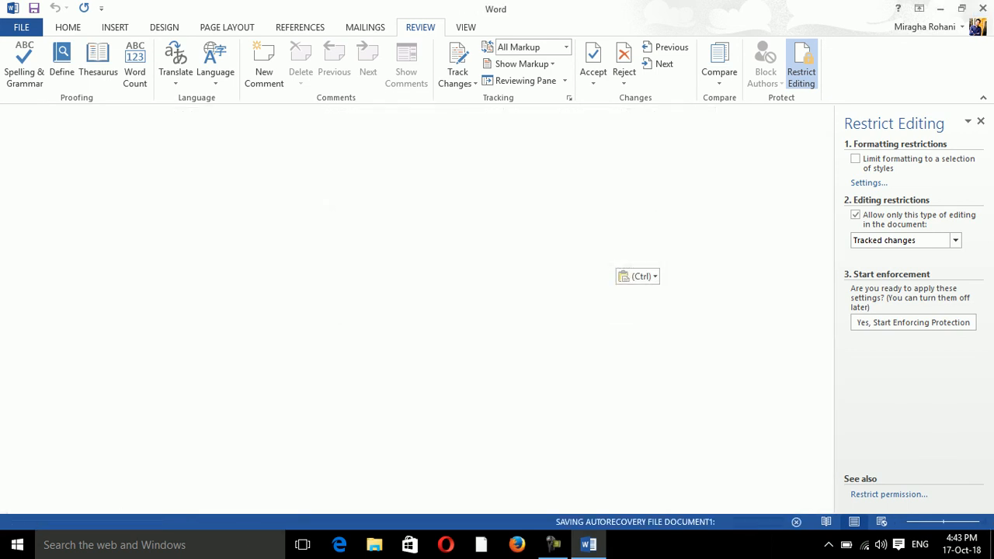